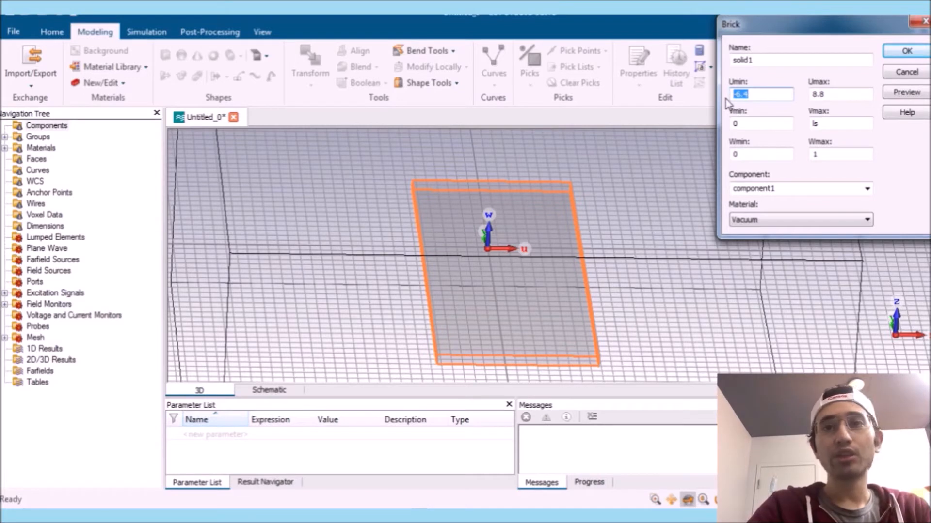
Set the first brick's U range from -ws/2 to ws/2 and its Wmax to -substrate
text(-ws/2)
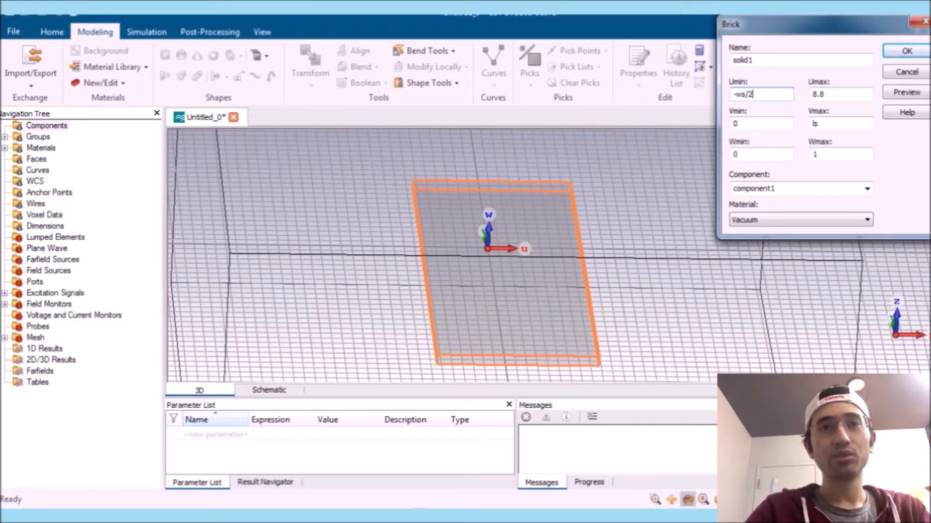
key(Tab)
text(ws)
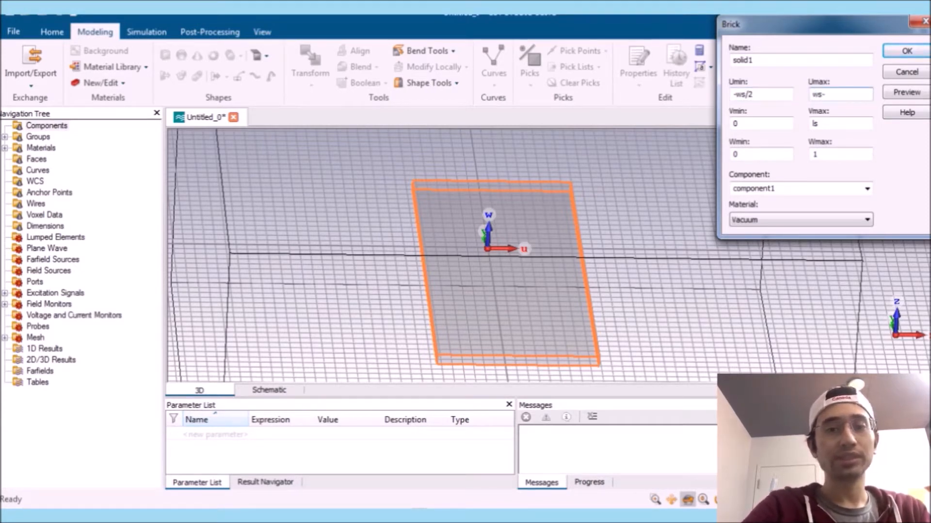
text(/2)
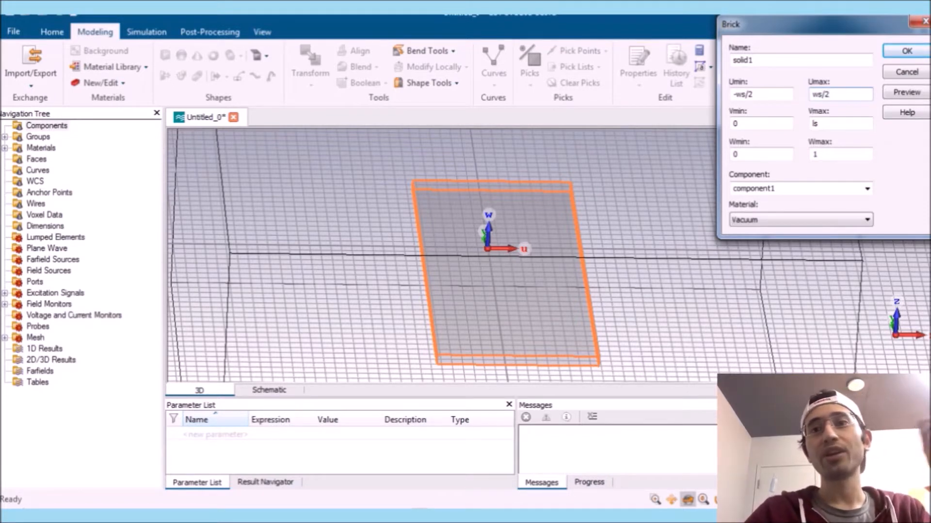
drag(490, 256, 486, 242)
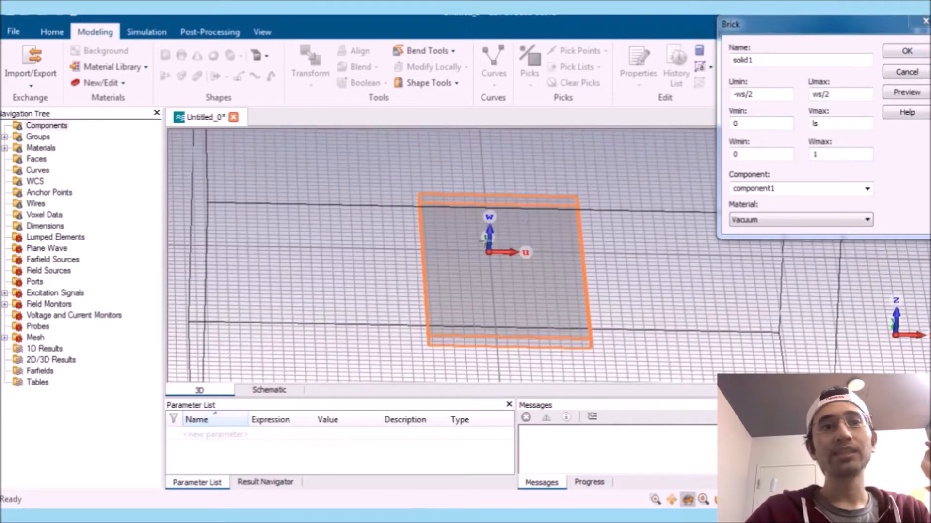
click(752, 153)
drag(853, 154, 769, 164)
text(-)
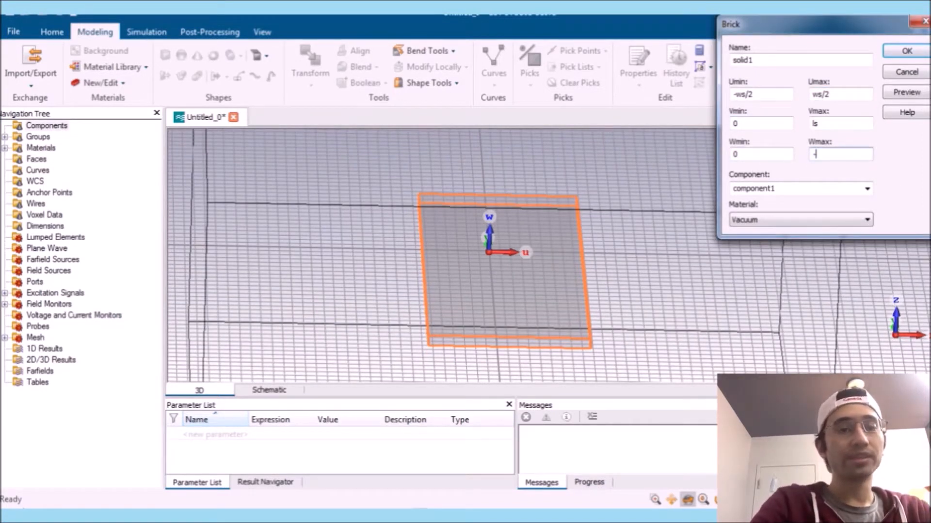
text(substrate)
Load Rogers RT5880 (lossy) from the material library as the first brick's material
click(791, 220)
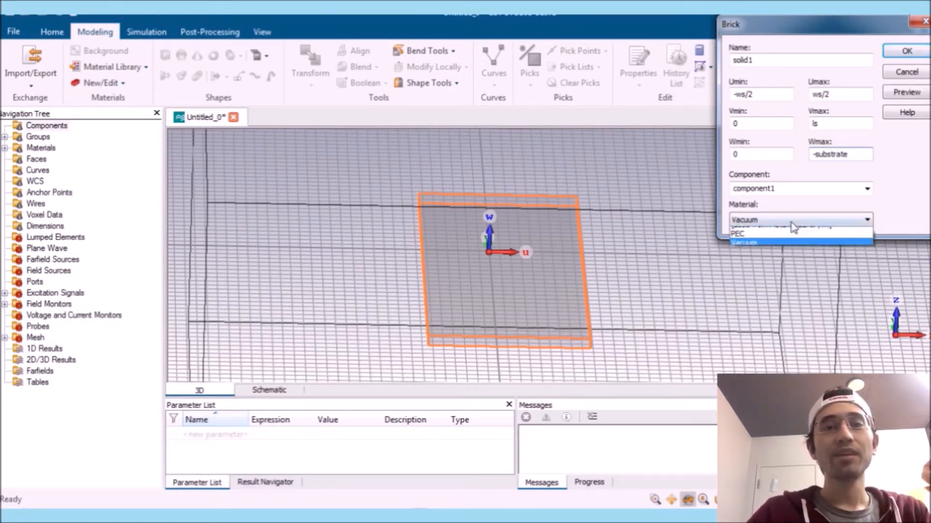
click(790, 242)
click(656, 142)
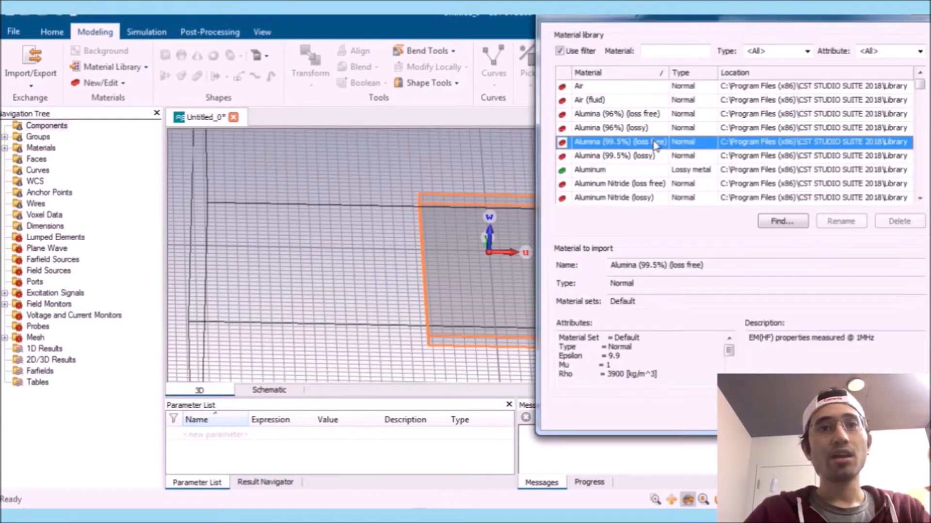
key(r)
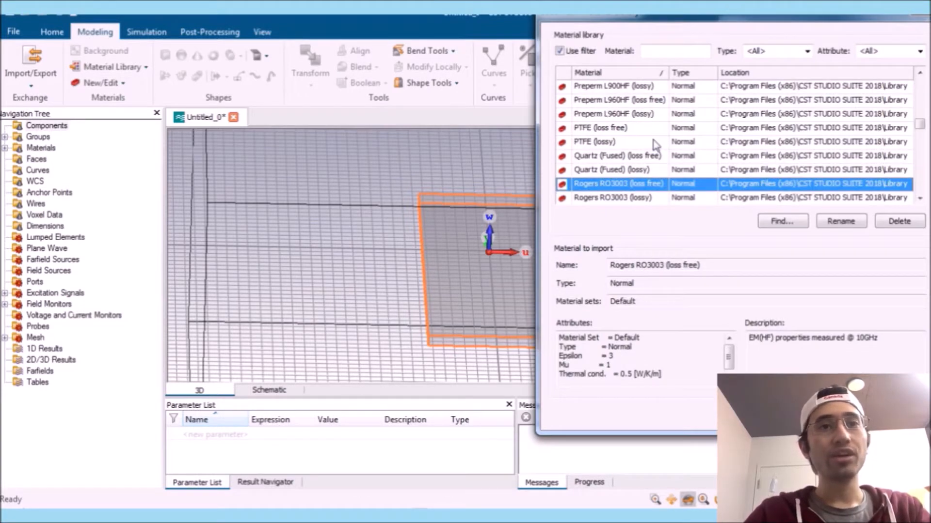
scroll(655, 144, down, 1)
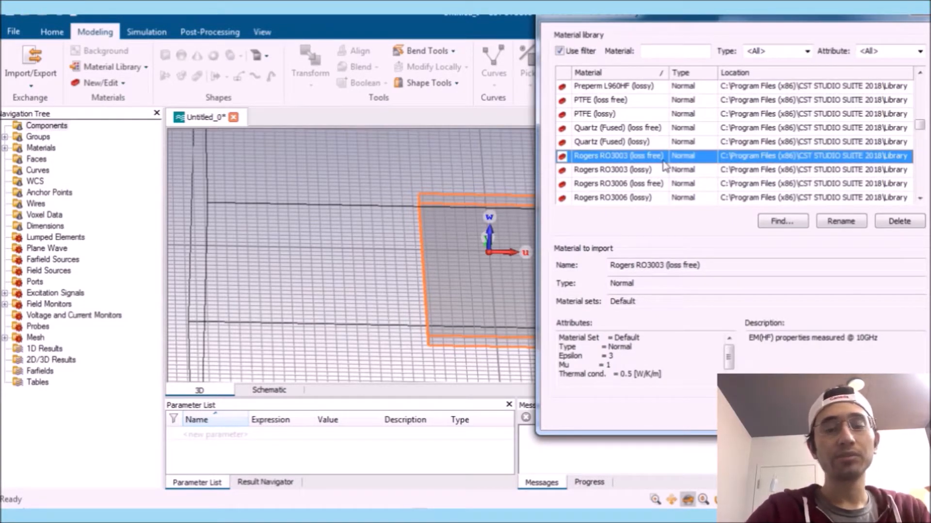
click(663, 165)
key(Down)
key(Down)
key(Down)
key(Down)
key(Down)
key(Down)
key(Down)
key(Down)
key(Down)
key(Down)
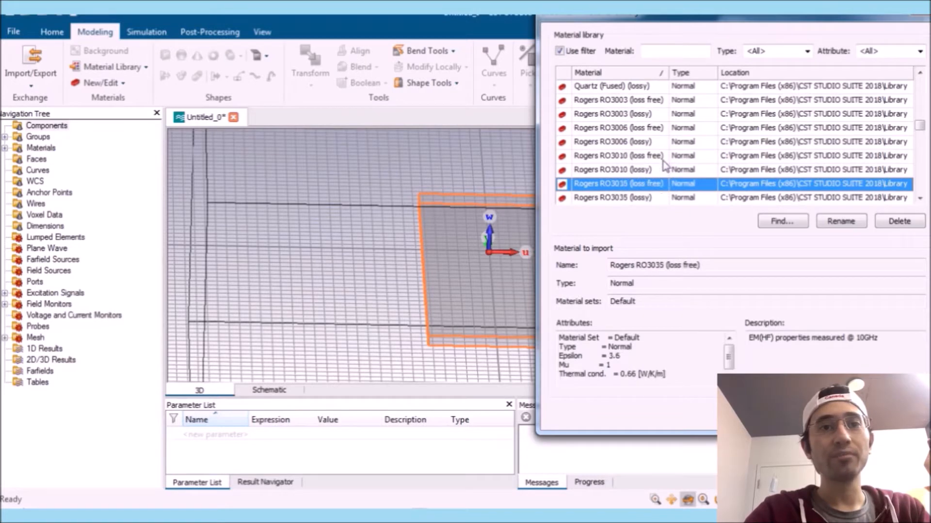
key(Down)
key(Down)
key(Down)
key(Down)
key(Down)
key(Down)
key(Down)
key(Down)
key(Down)
key(Down)
key(Down)
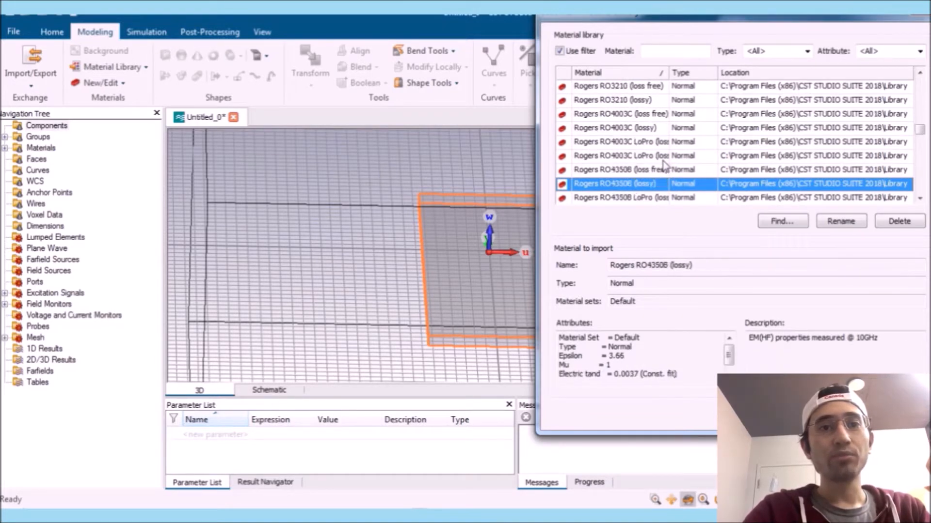
key(Down)
key(Down)
key(Down)
key(Down)
key(Down)
key(Down)
key(Down)
key(Down)
key(Down)
key(Down)
key(Down)
key(Down)
key(Down)
key(Down)
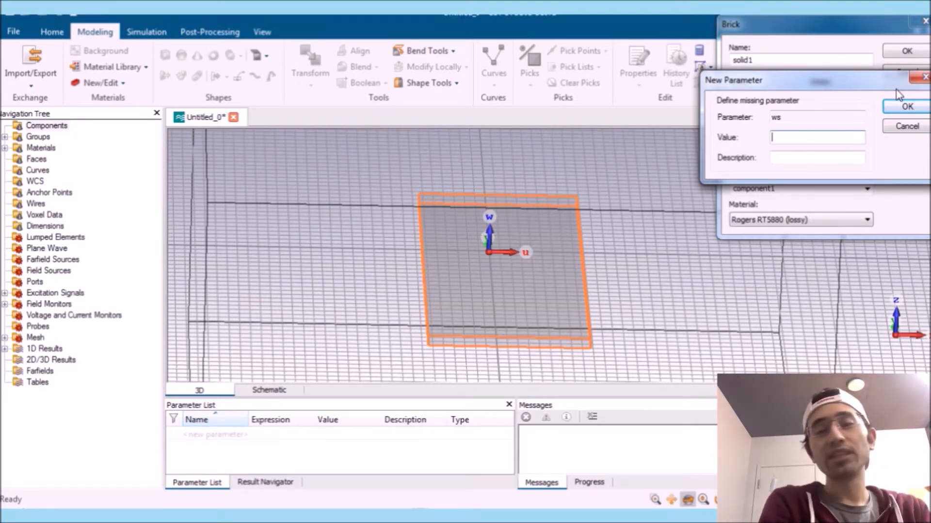
Create the brick, defining the missing parameters ws as 160, ls as 63 and substrate as 0.8
text(160)
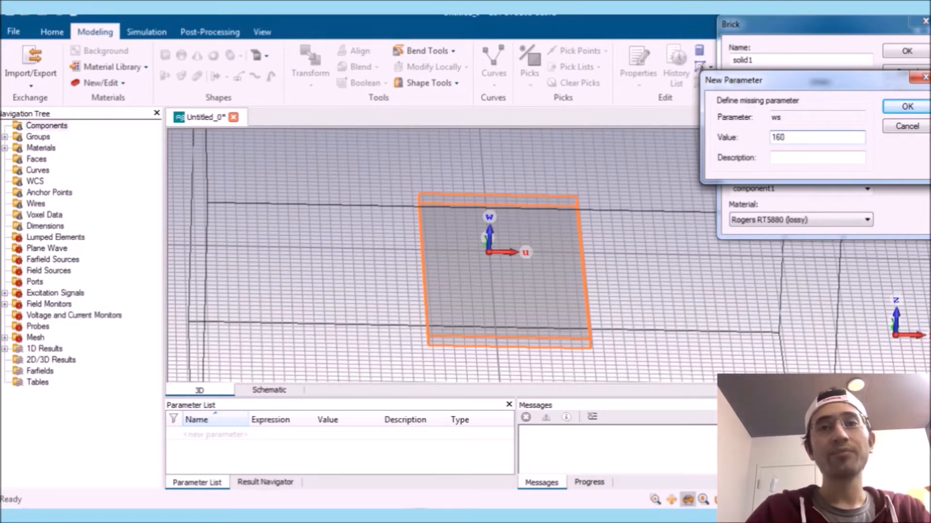
click(907, 106)
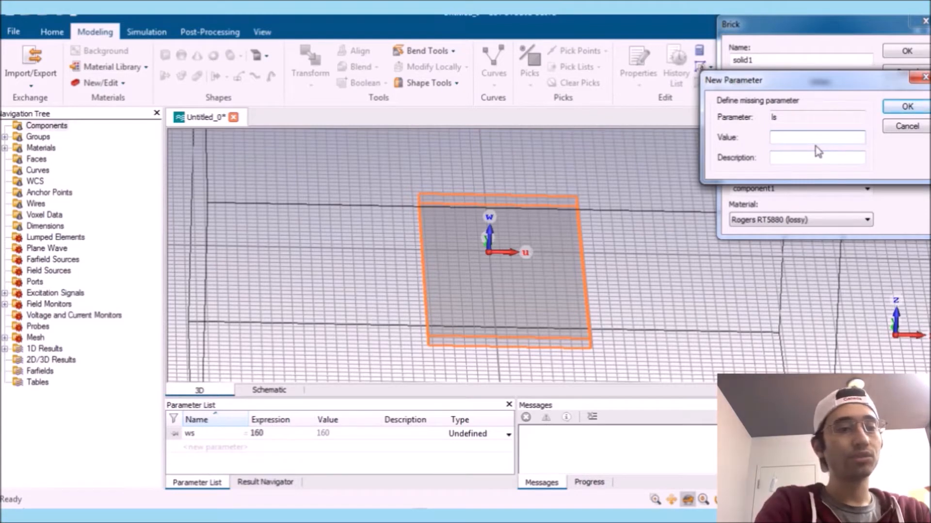
text(63)
click(913, 111)
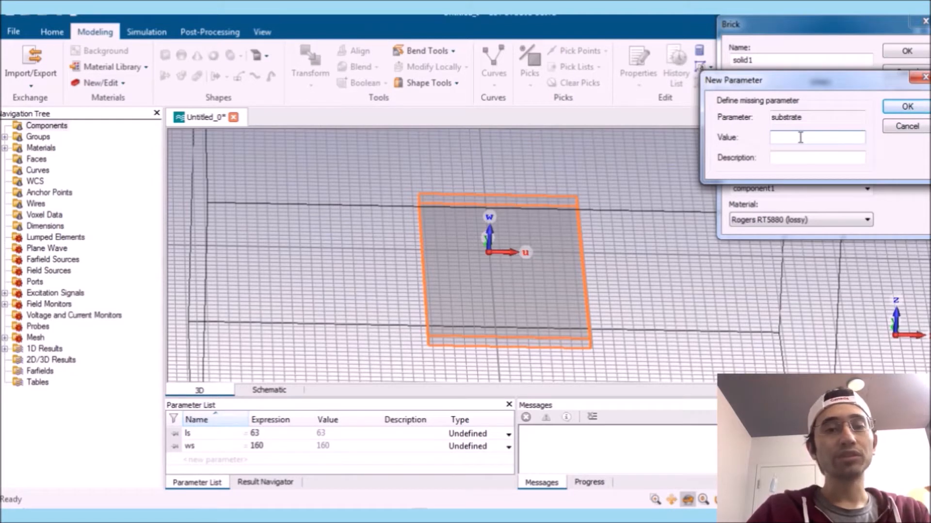
text(0.8)
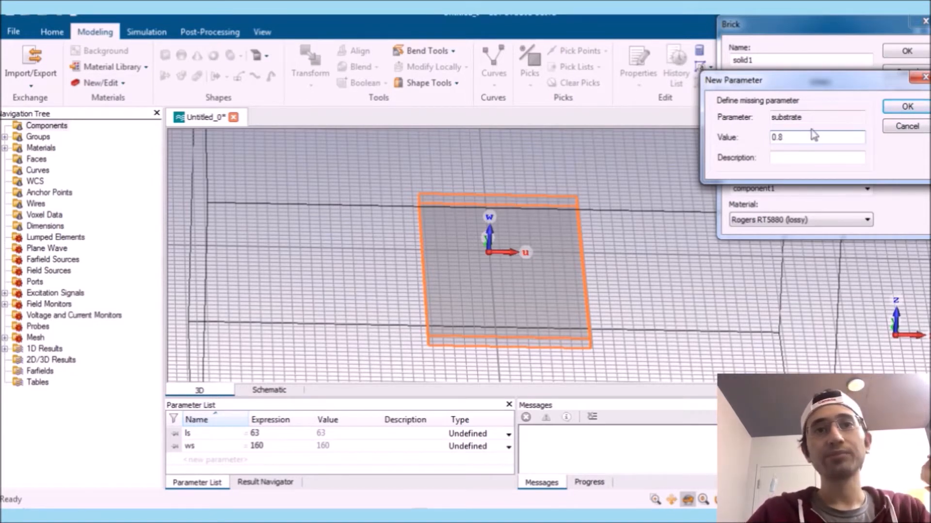
key(Return)
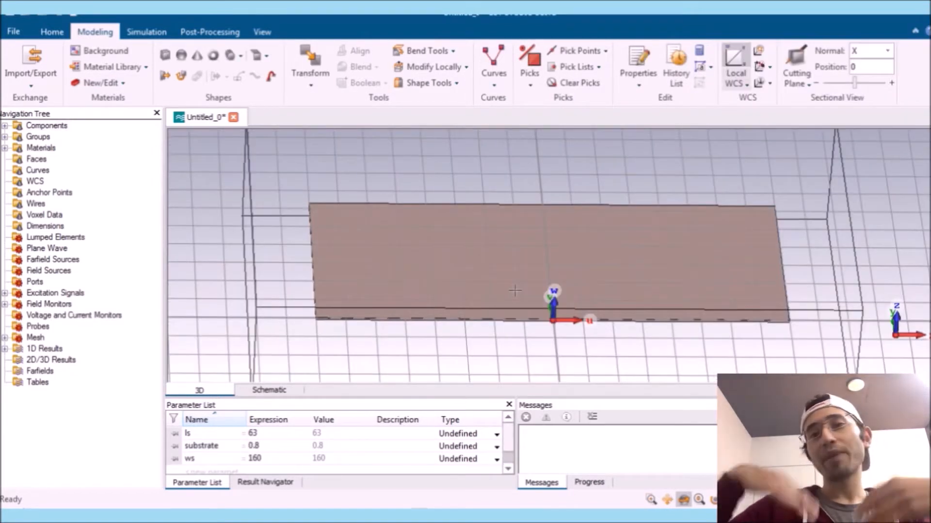
Pick the large underside face of the substrate brick
drag(503, 329, 567, 171)
drag(529, 275, 491, 274)
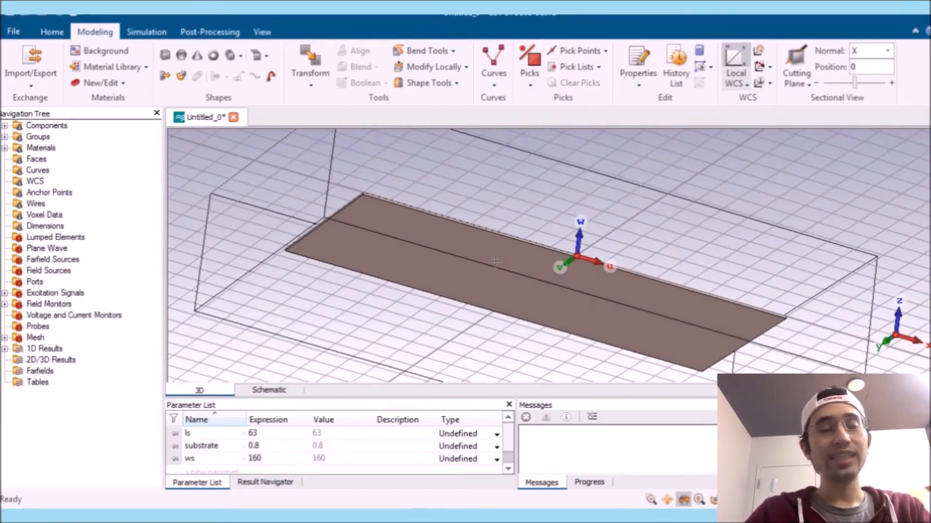
key(s)
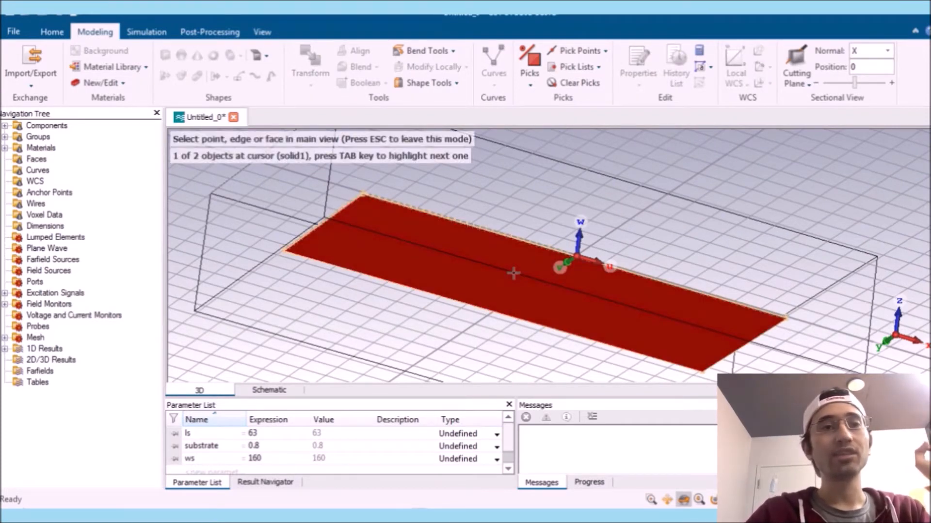
double_click(514, 273)
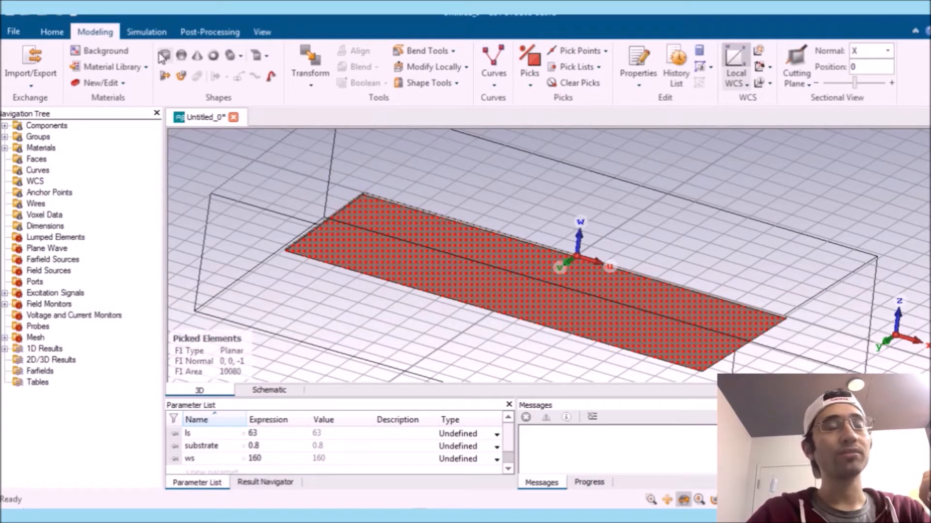
Start a second brick on the picked face with U from -ws/2 to ws/2 and Vmax set to ls
click(164, 56)
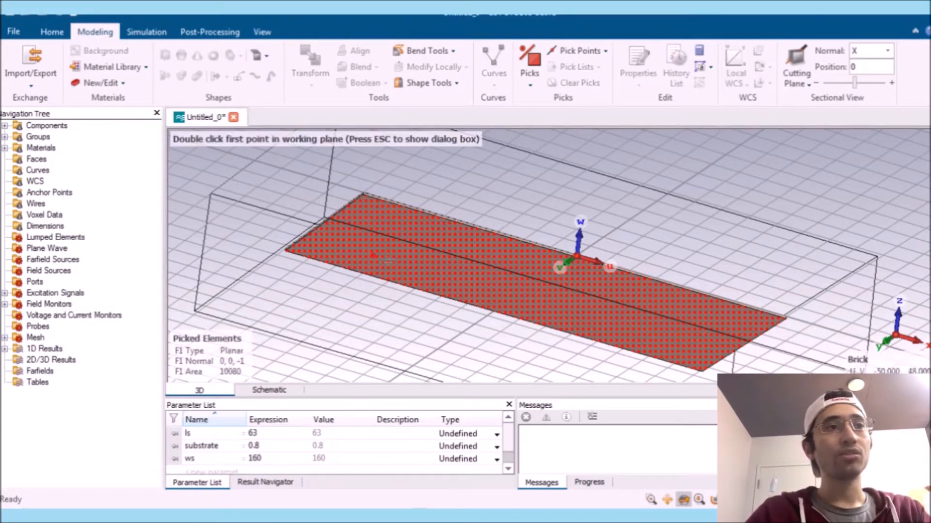
key(Escape)
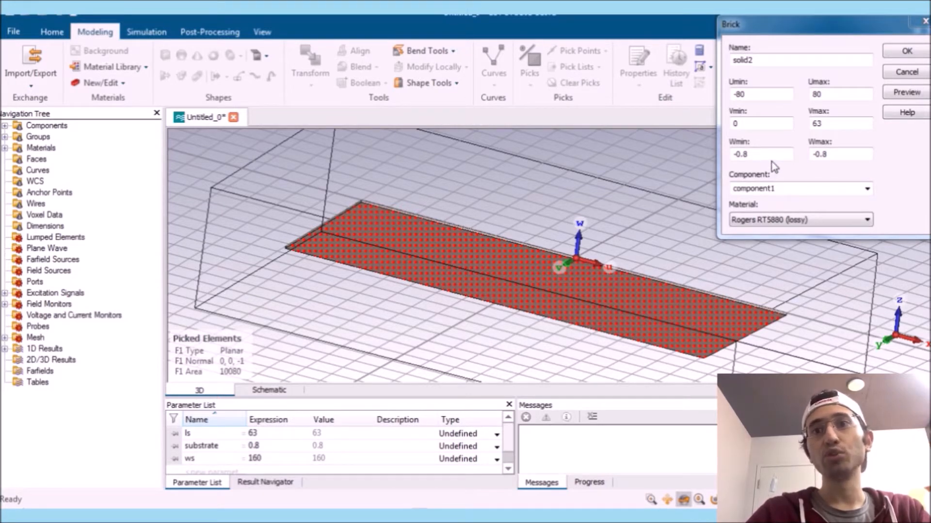
click(761, 93)
double_click(762, 95)
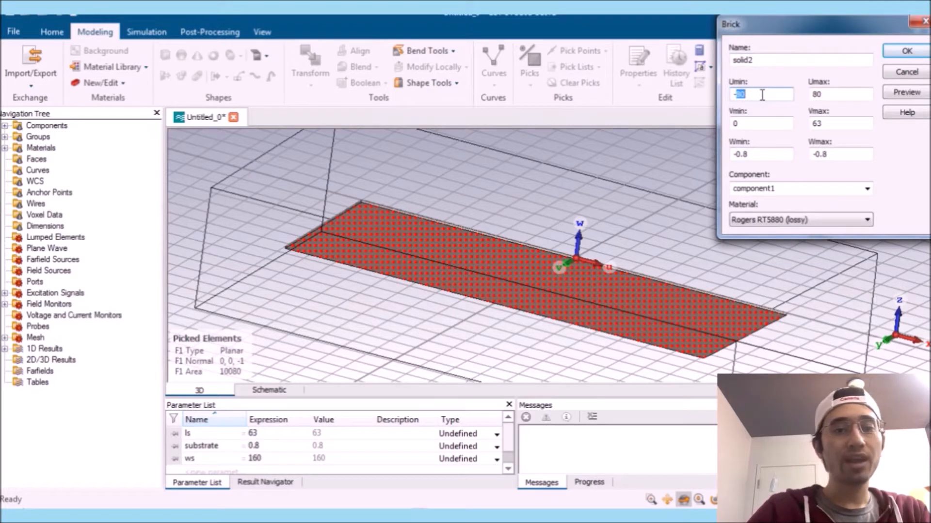
key(BackSpace)
key(BackSpace)
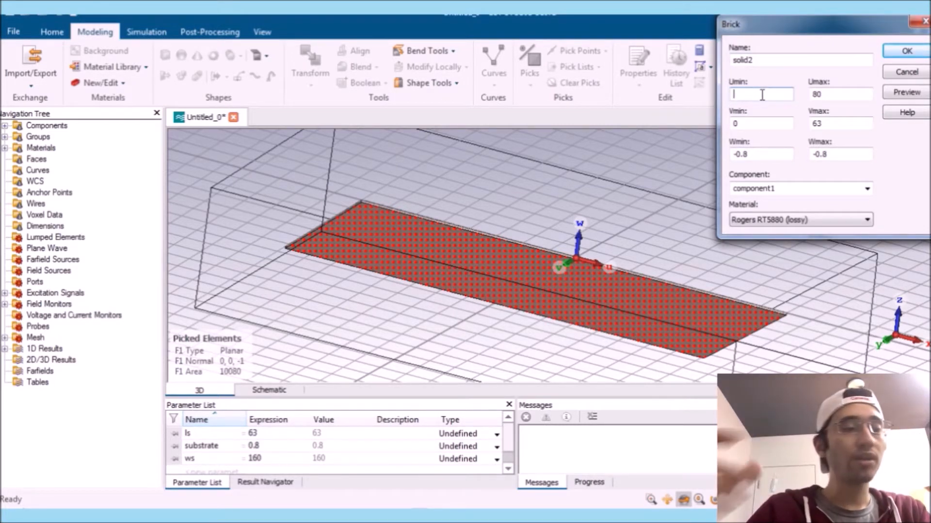
text(-ws/2)
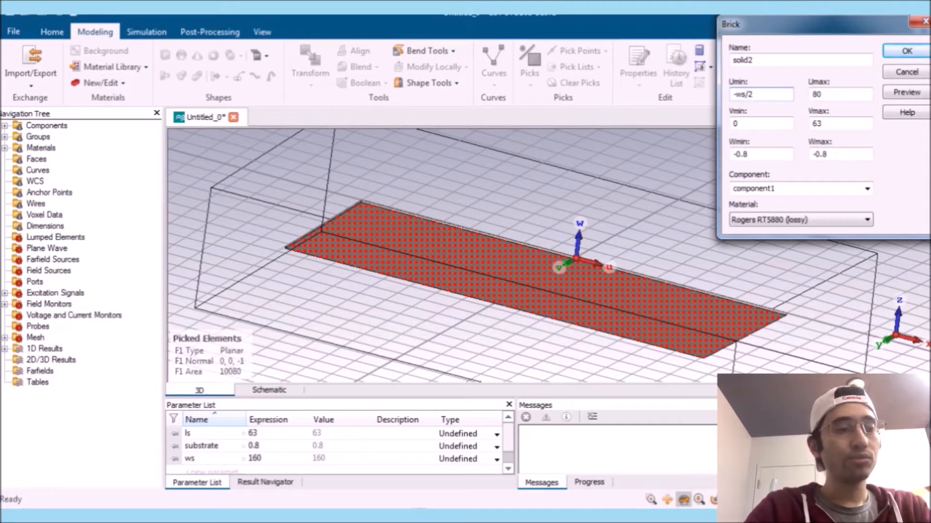
key(Tab)
text(w)
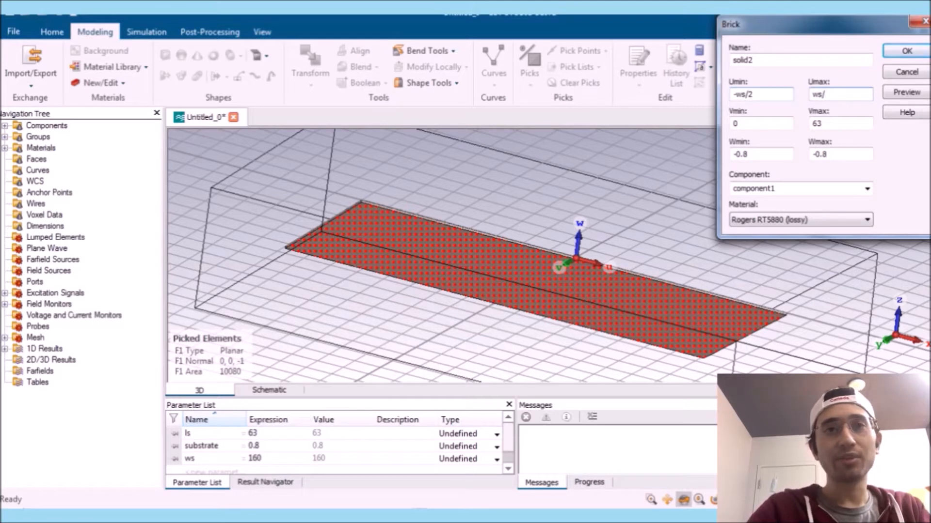
key(Tab)
key(Tab)
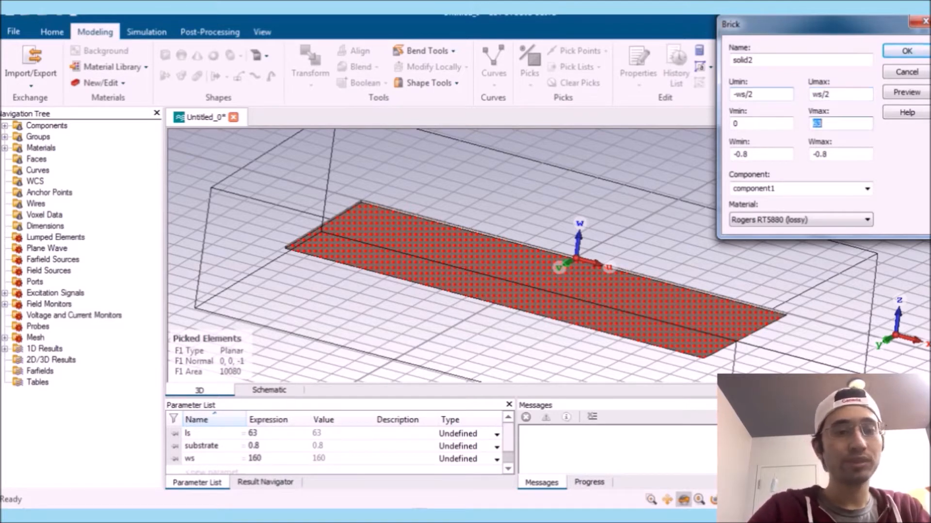
text(ls)
key(Tab)
Set the second brick's Wmin to -substrate-t and its Wmax to -substrate
text(-)
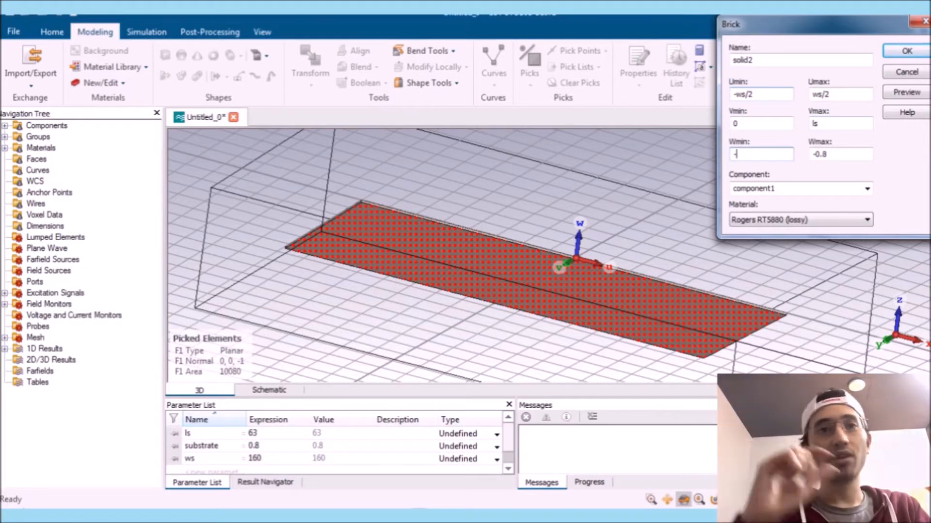
text(substrate)
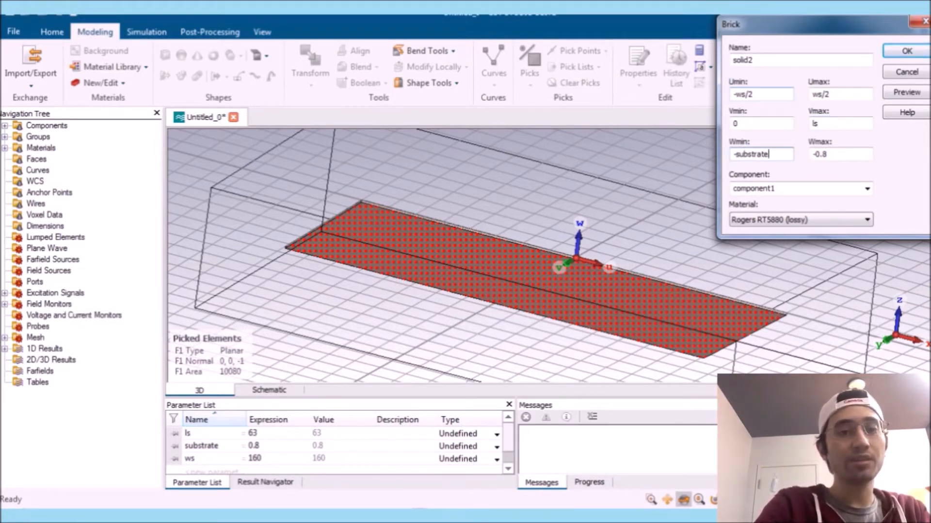
text(-t)
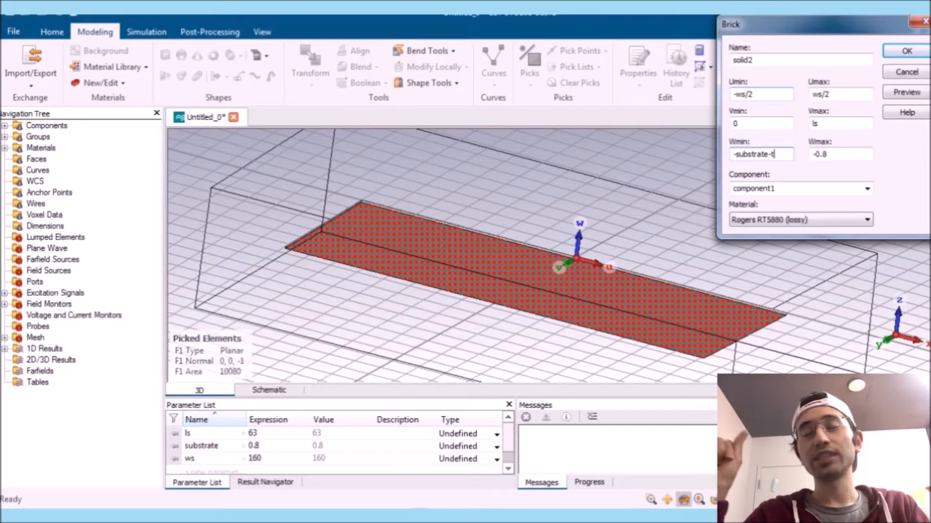
key(Tab)
text(-su)
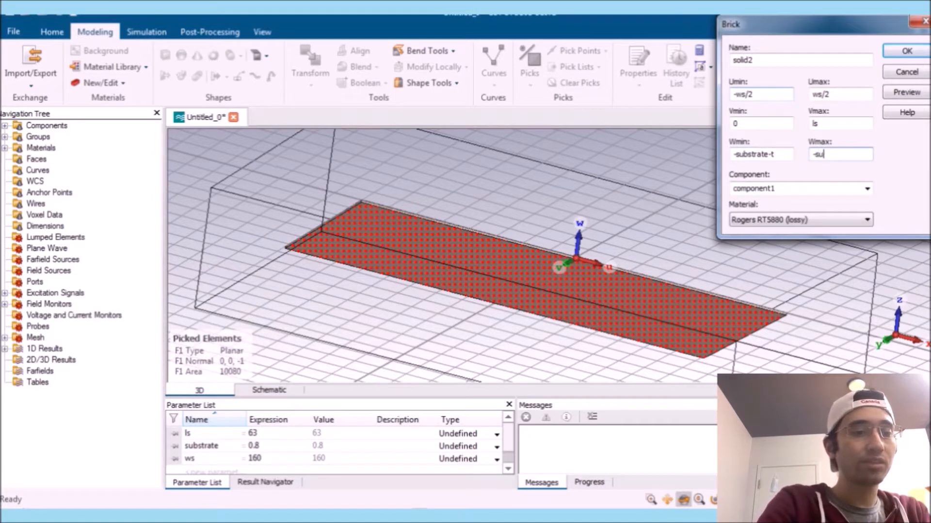
text(bstrate)
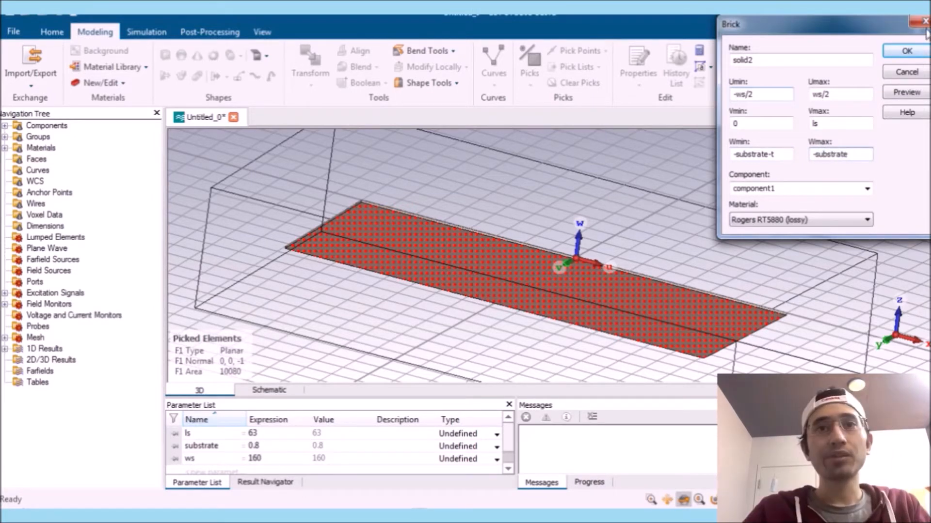
Preview the second brick and define the missing parameter t as 0.04
click(906, 92)
text(0.04)
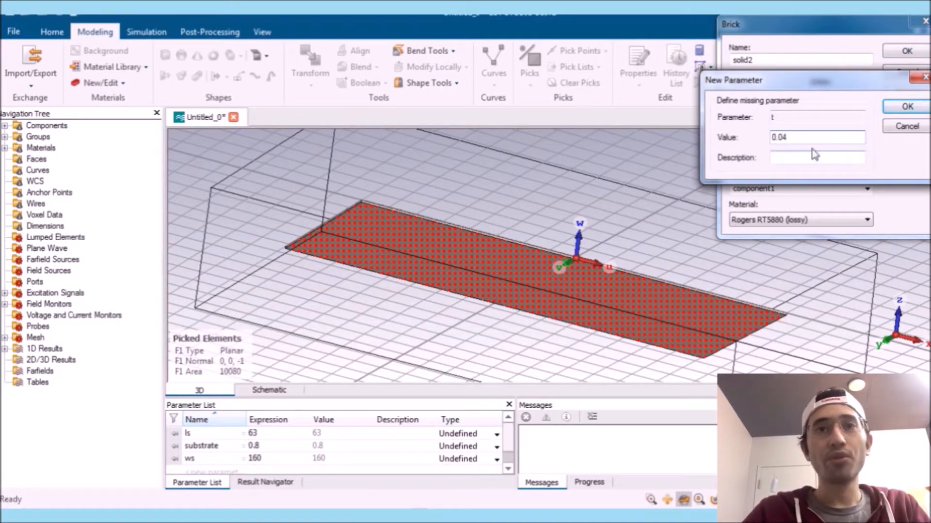
click(907, 106)
Load Copper (annealed) from the material library as the second brick's material and create the brick
click(781, 221)
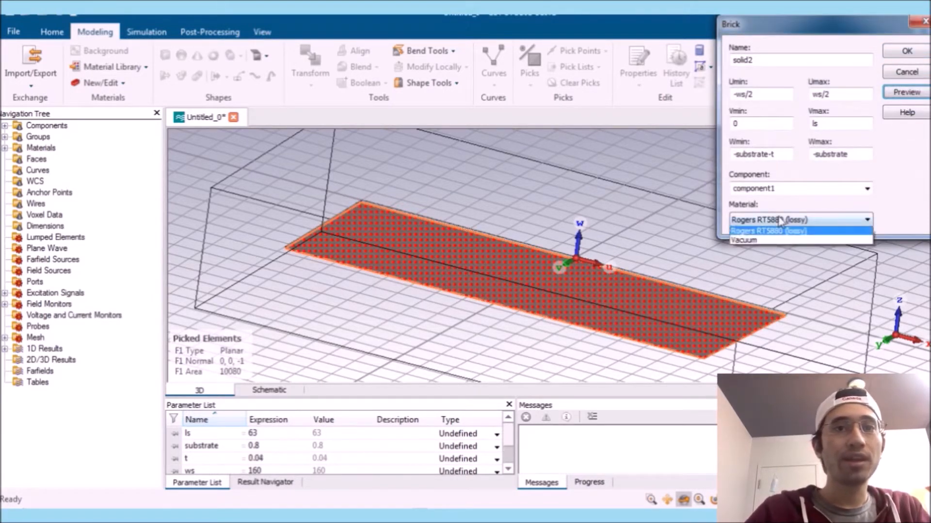
click(771, 240)
click(633, 156)
key(c)
scroll(636, 160, down, 1)
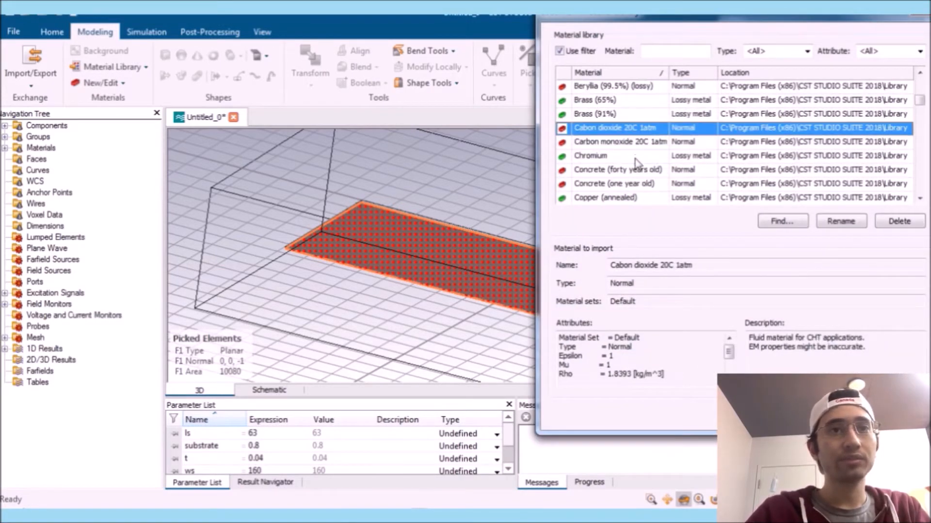
click(629, 199)
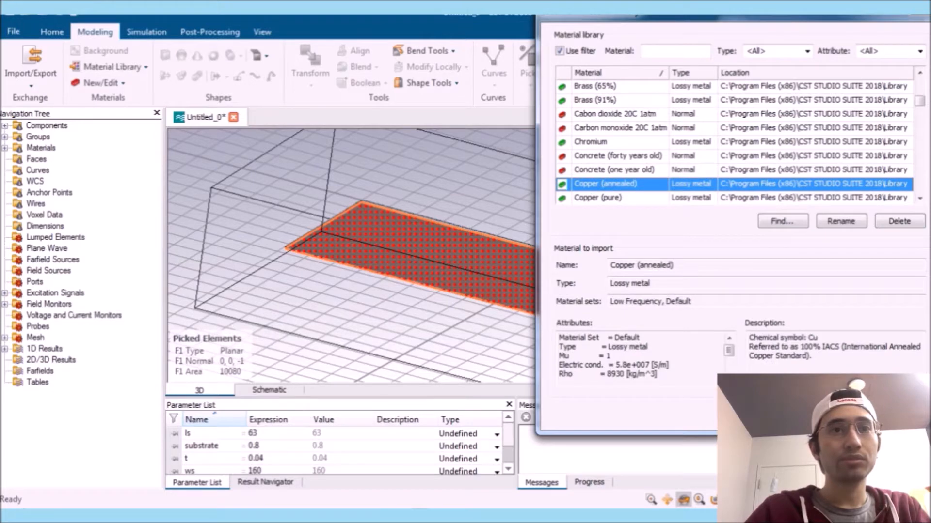
click(783, 413)
click(894, 90)
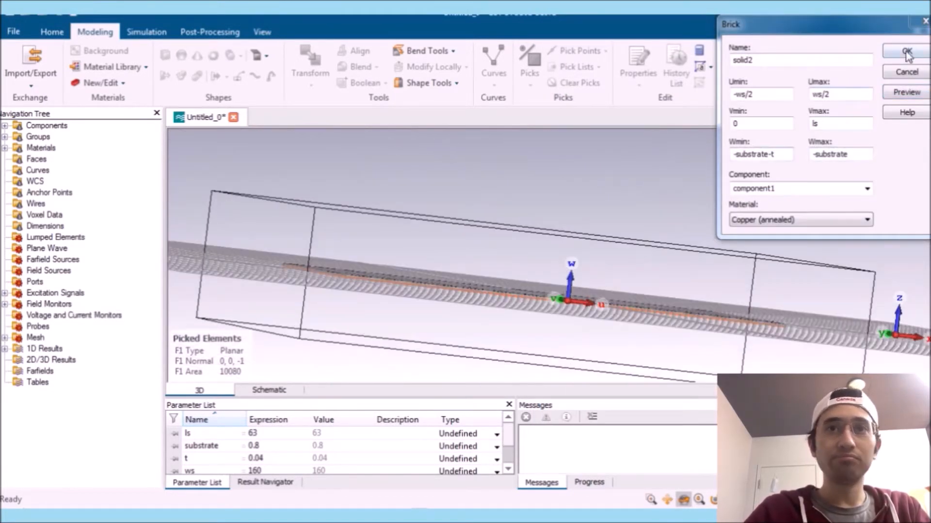
click(905, 52)
Draw a third brick on the substrate's top at the WCS origin, about 10 wide, 18 long and 4 high
mouse_move(576, 299)
mouse_down()
mouse_move(626, 174)
mouse_move(569, 306)
mouse_up()
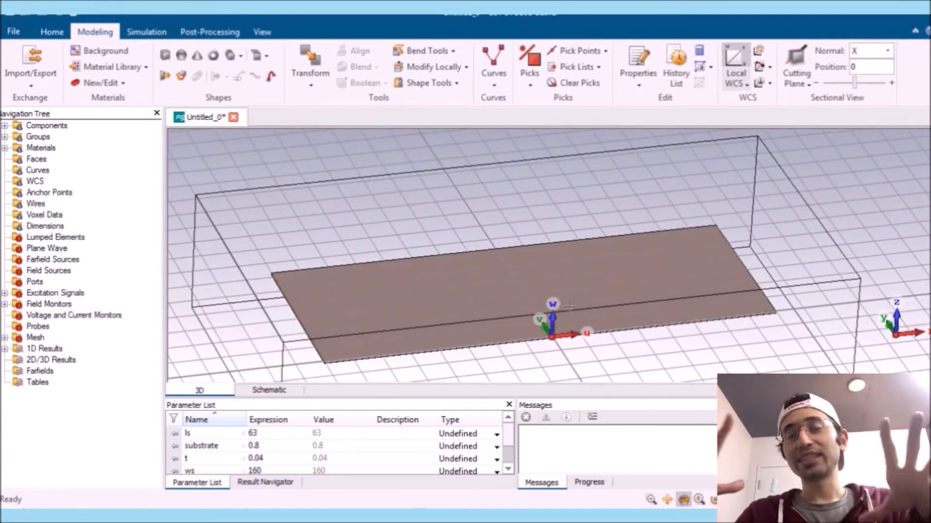
scroll(484, 255, up, 4)
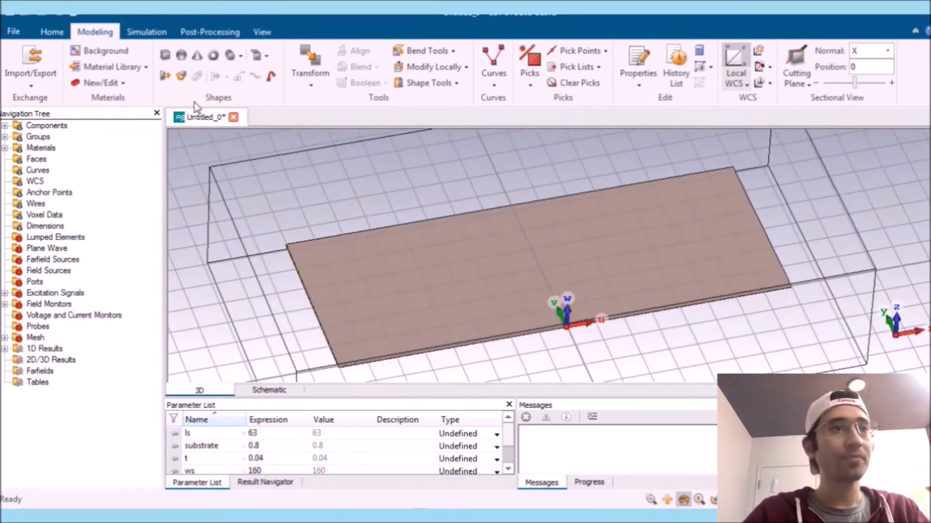
click(166, 55)
scroll(480, 199, down, 2)
scroll(526, 256, up, 7)
scroll(527, 256, down, 3)
double_click(536, 255)
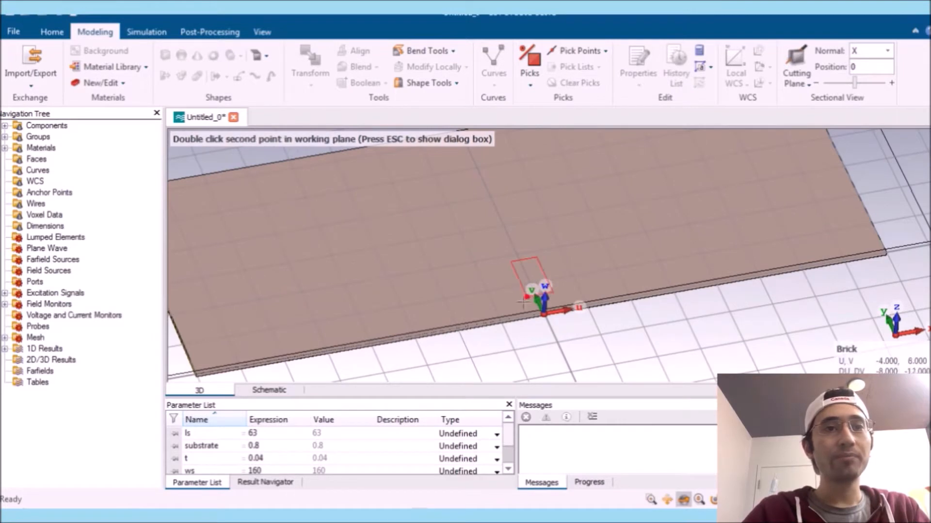
double_click(516, 314)
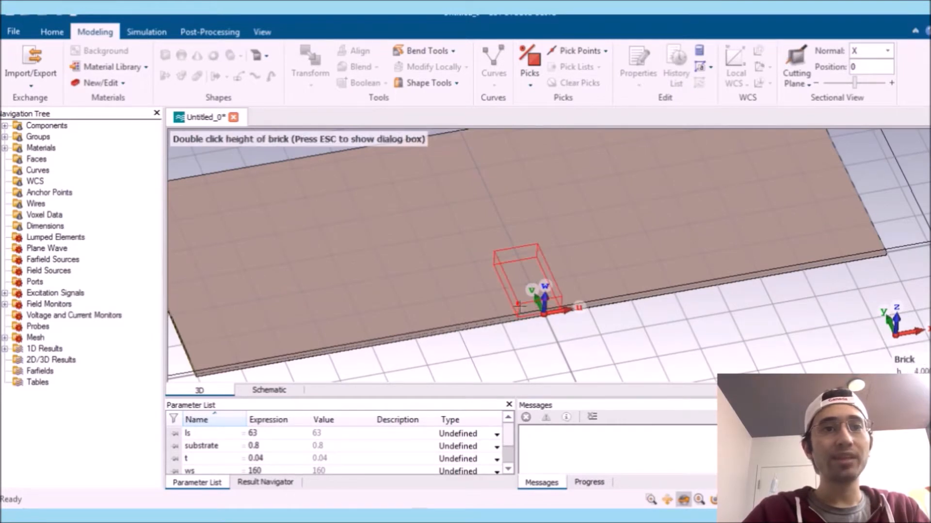
double_click(517, 301)
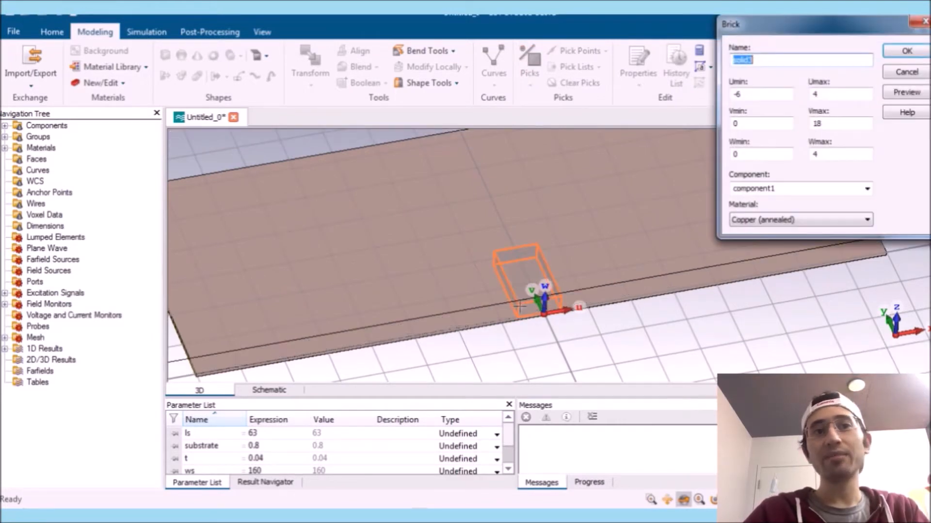
Set the third brick's Umin to -wf1/2 and its Umax to wf1/2
click(769, 94)
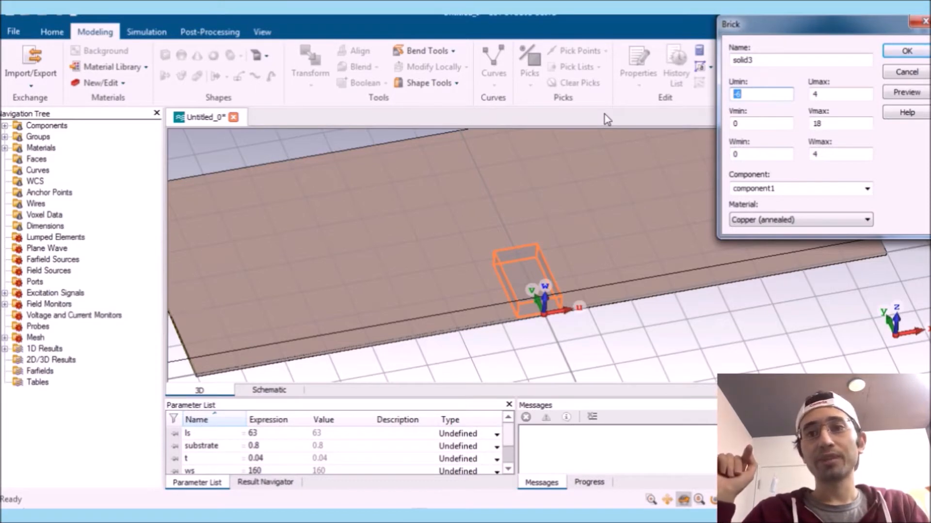
key(BackSpace)
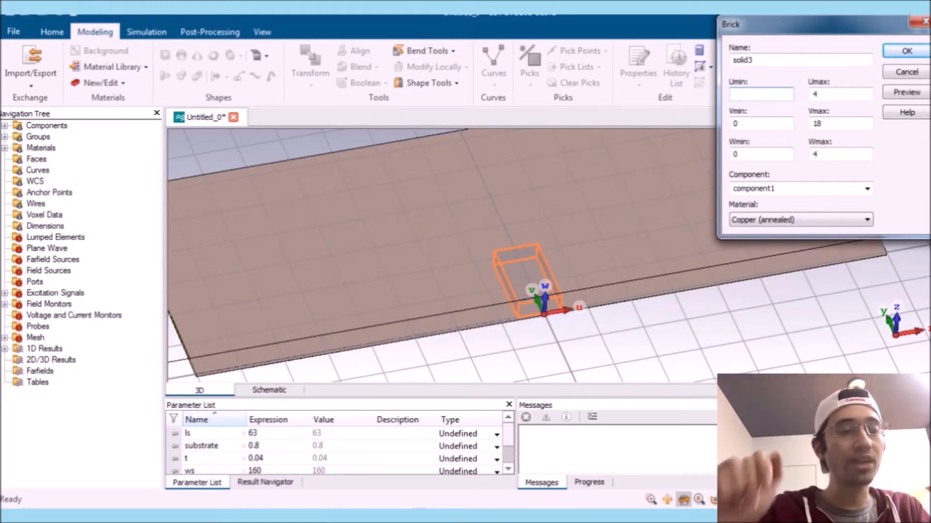
text(-wf/2)
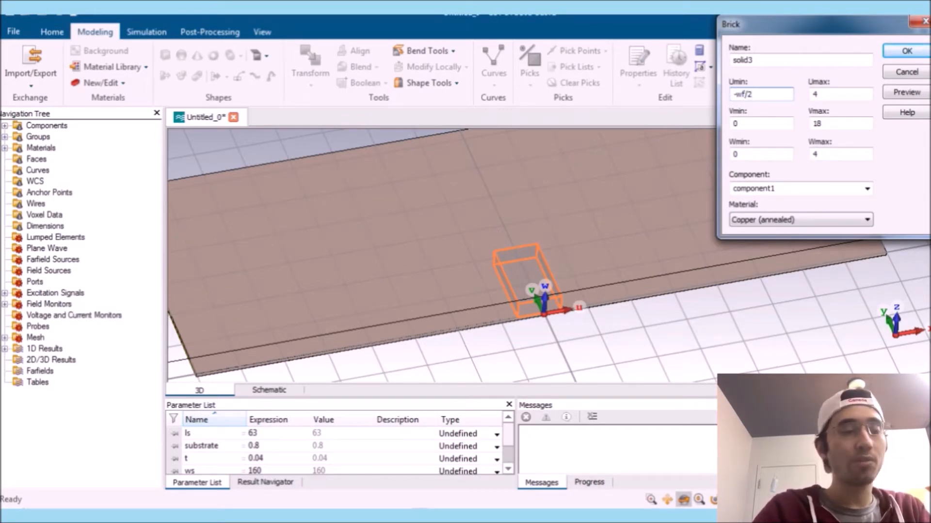
text(wf-)
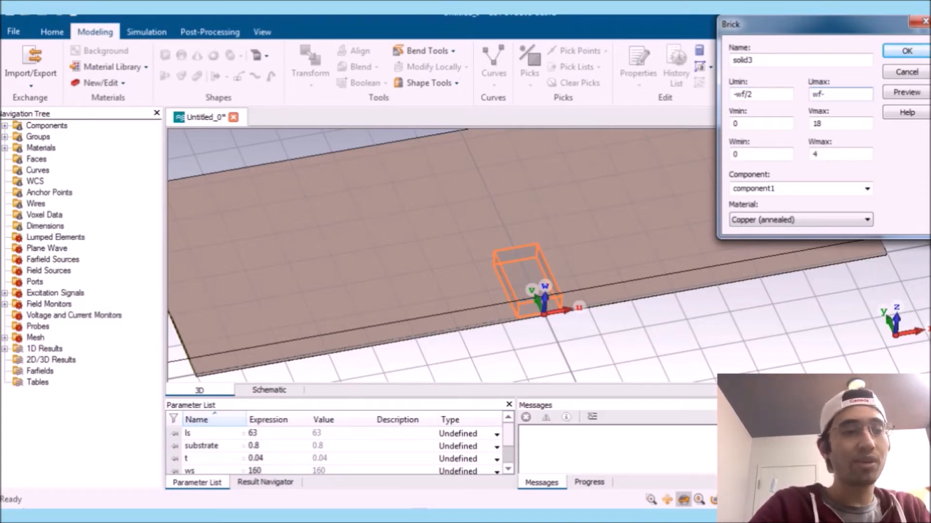
text(/2)
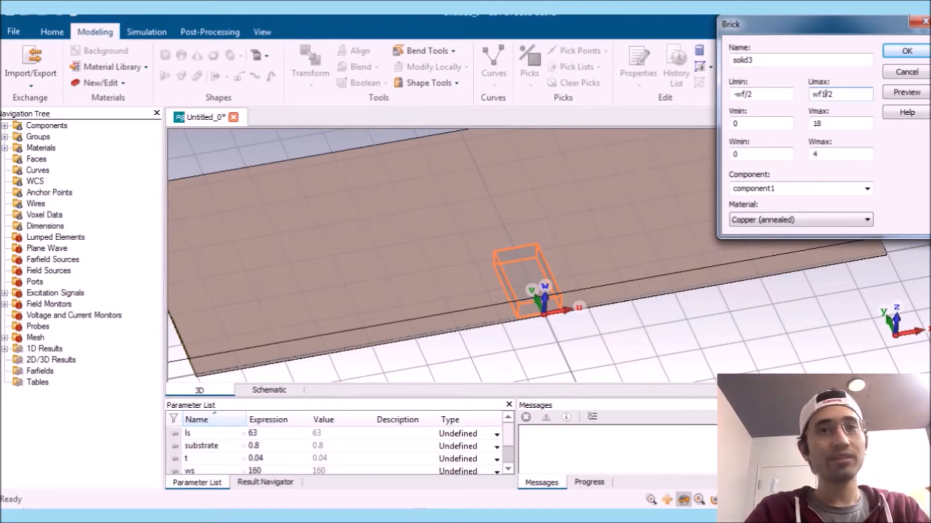
click(745, 94)
text(1)
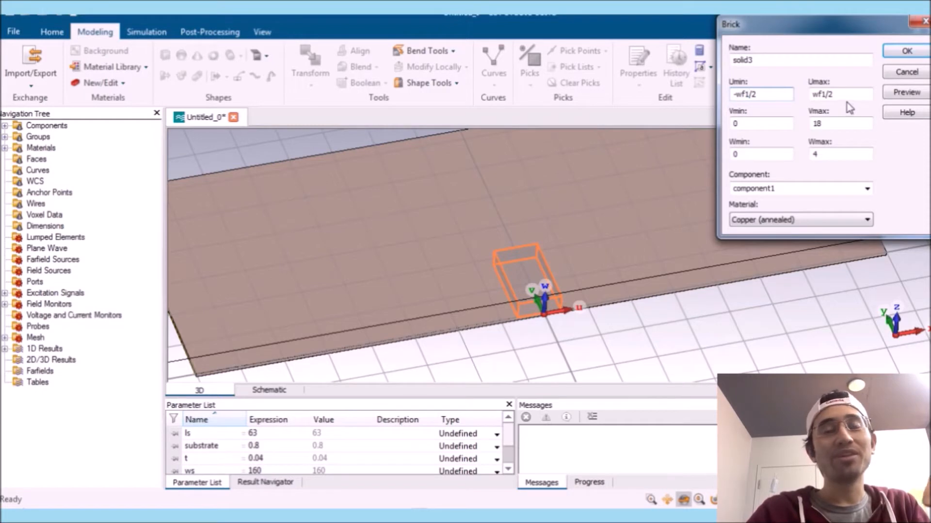
Set the third brick's Vmax to lf1 and its Wmax to t
double_click(830, 124)
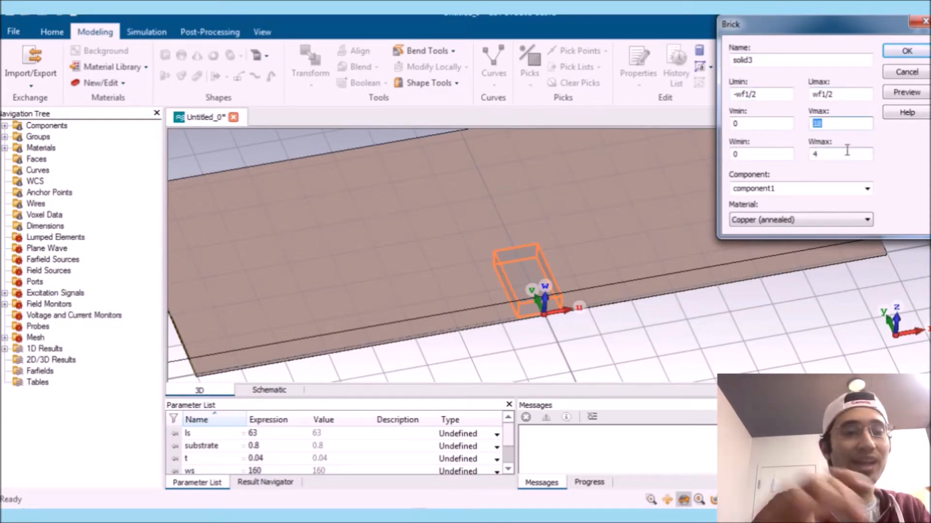
text(lf)
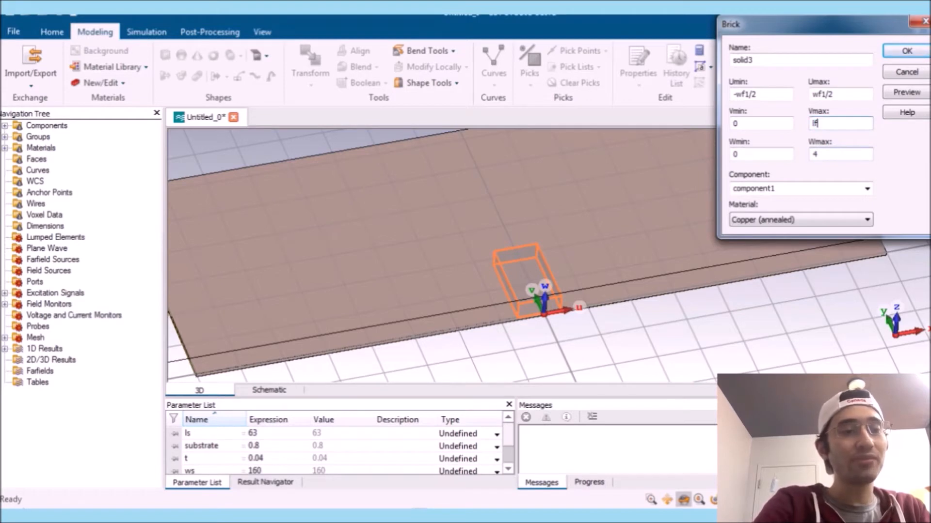
double_click(843, 154)
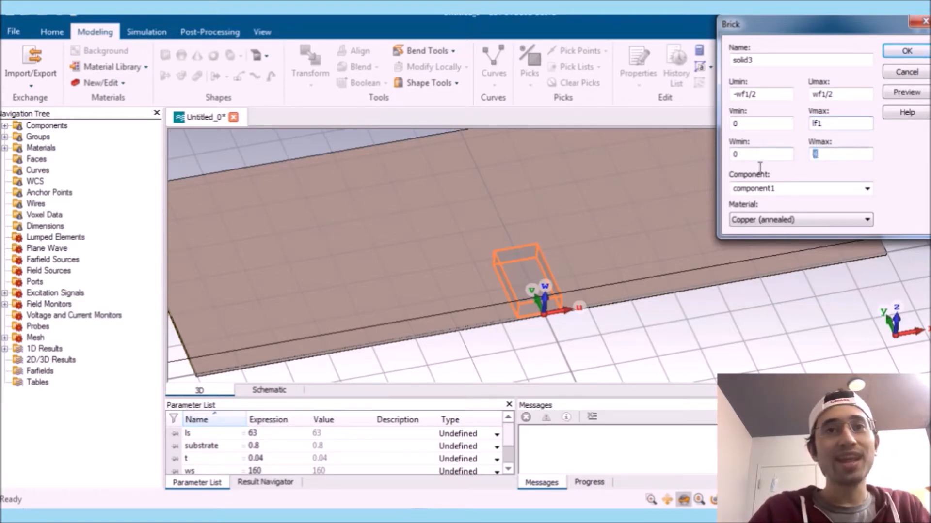
text(t)
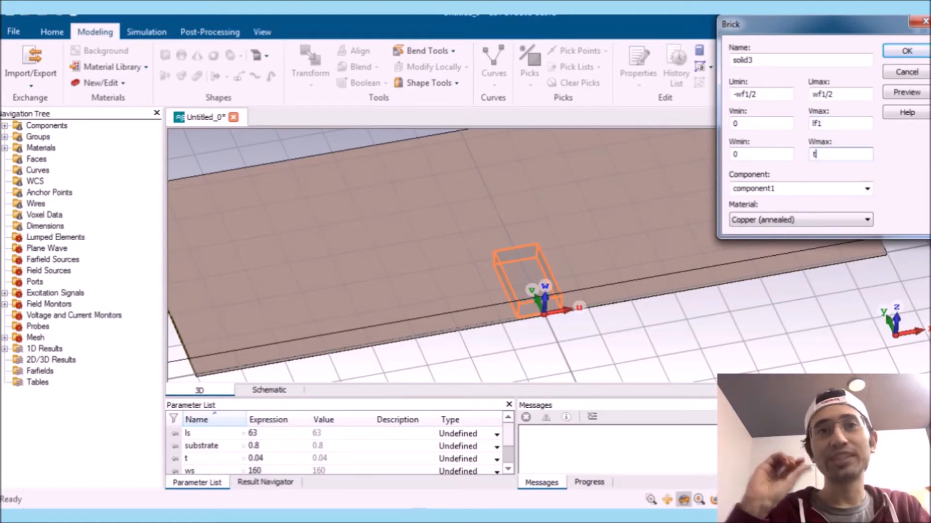
Preview the third brick, define wf1 as 2.49 and lf1 as 10.8, and create the brick
click(905, 95)
drag(874, 83, 798, 88)
text(2.49)
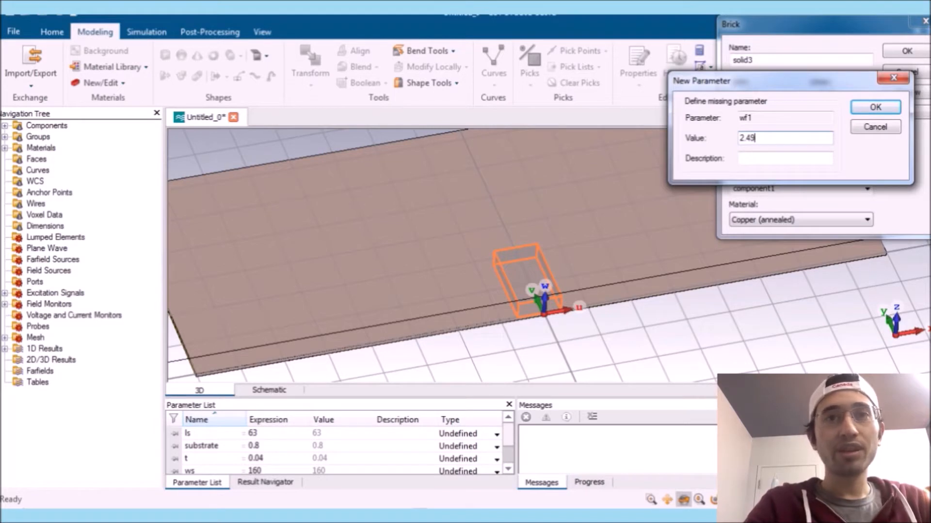
click(880, 106)
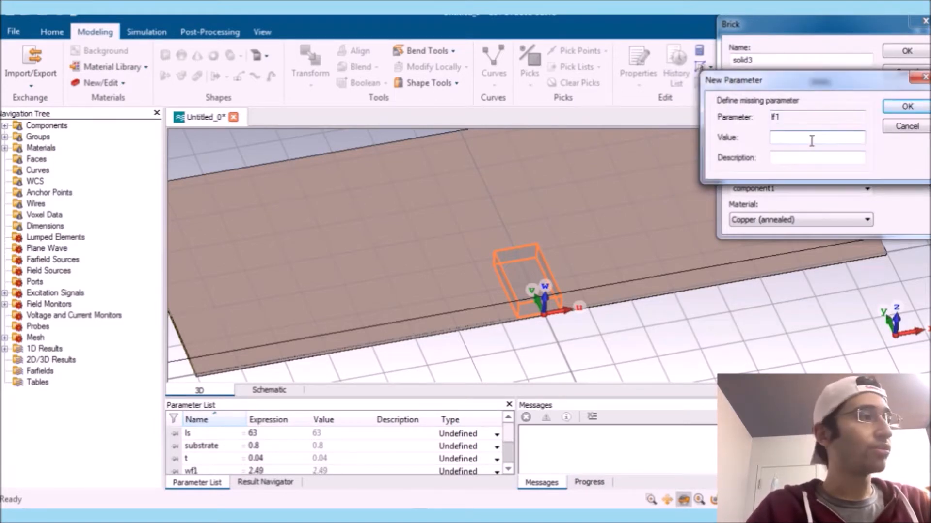
text(10.8)
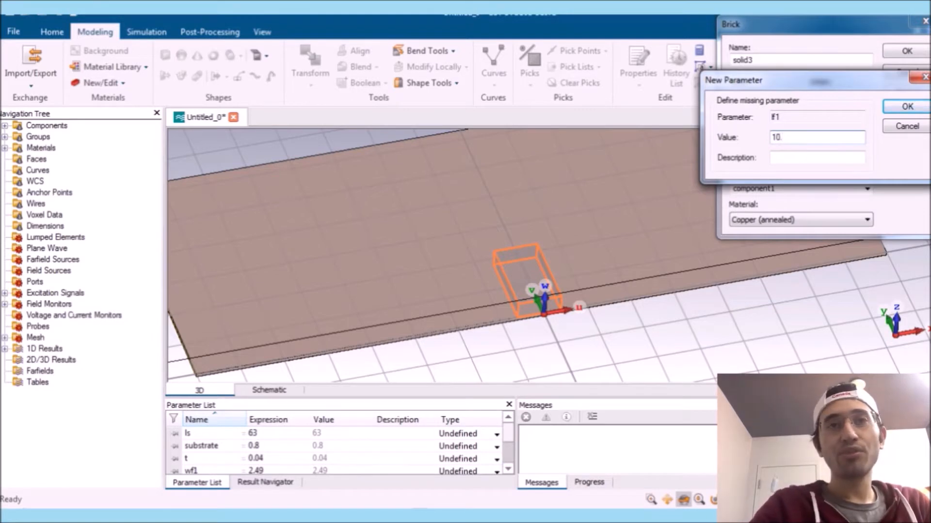
click(896, 111)
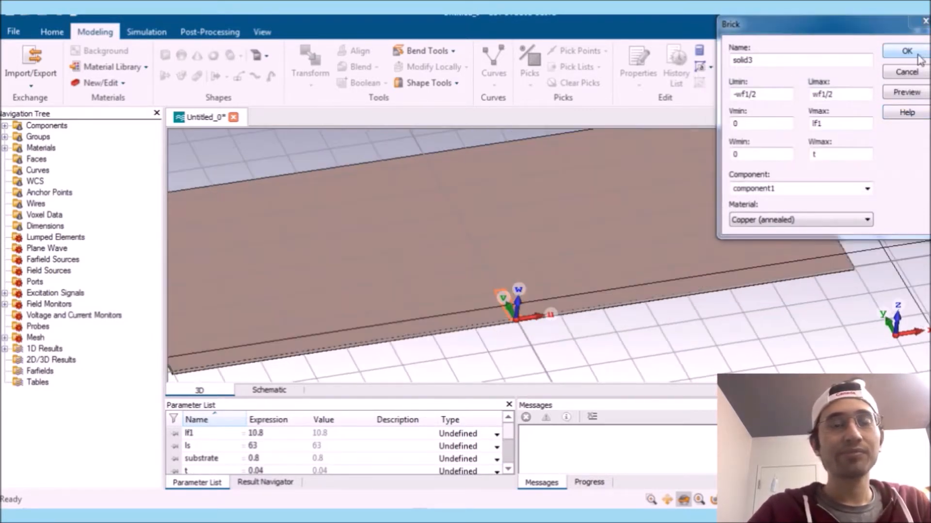
click(906, 51)
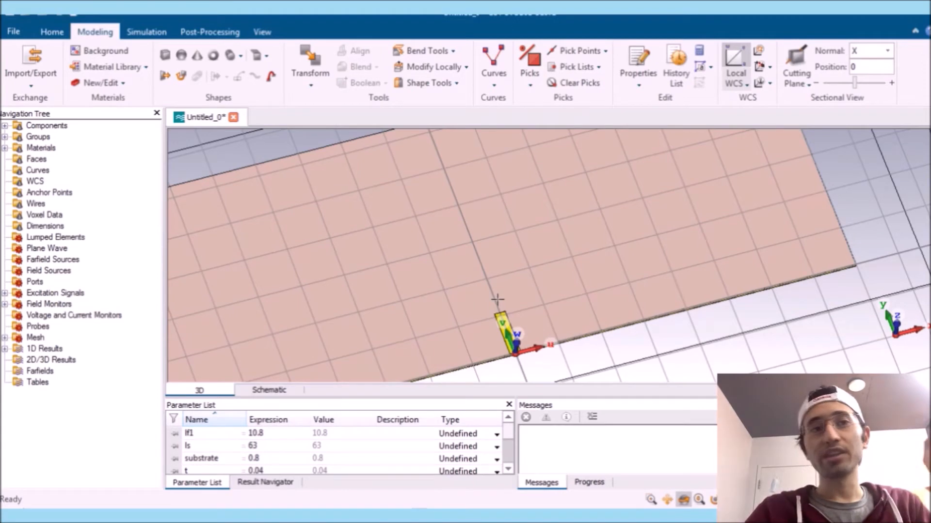
Draw a fourth brick across the feed strip's inner end, about 88 long and 2 wide, and set its Wmax to t
click(166, 54)
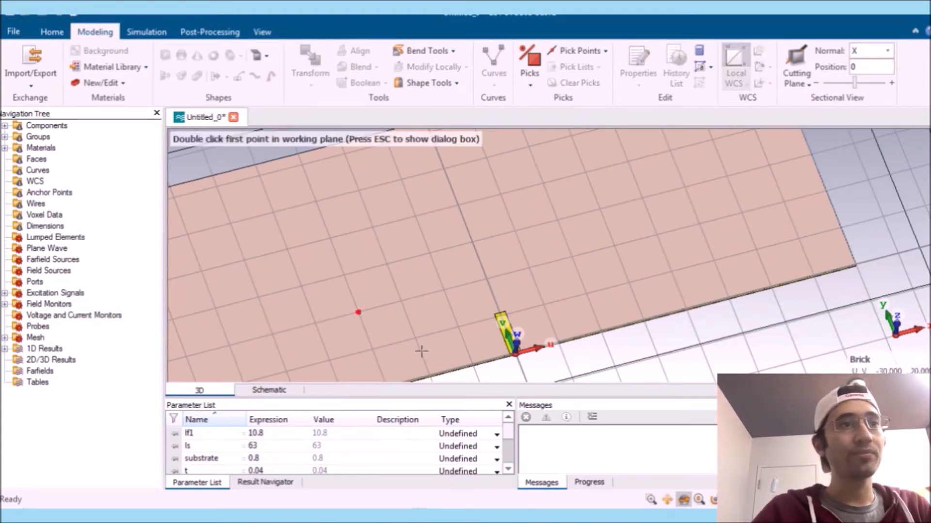
double_click(675, 259)
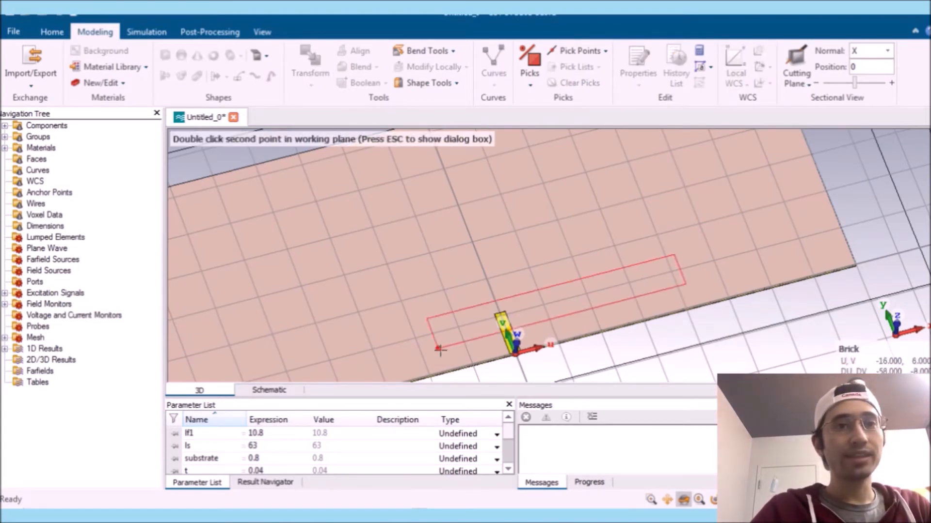
double_click(298, 363)
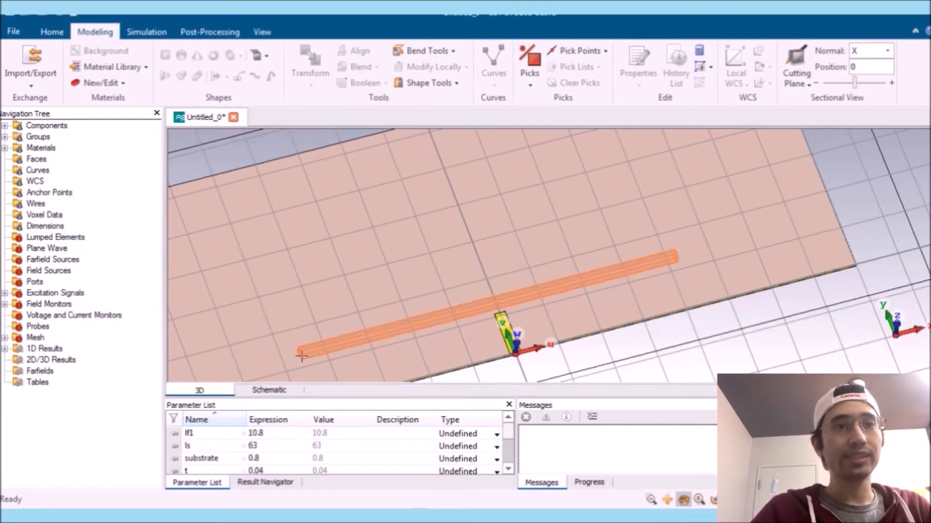
double_click(298, 358)
double_click(819, 154)
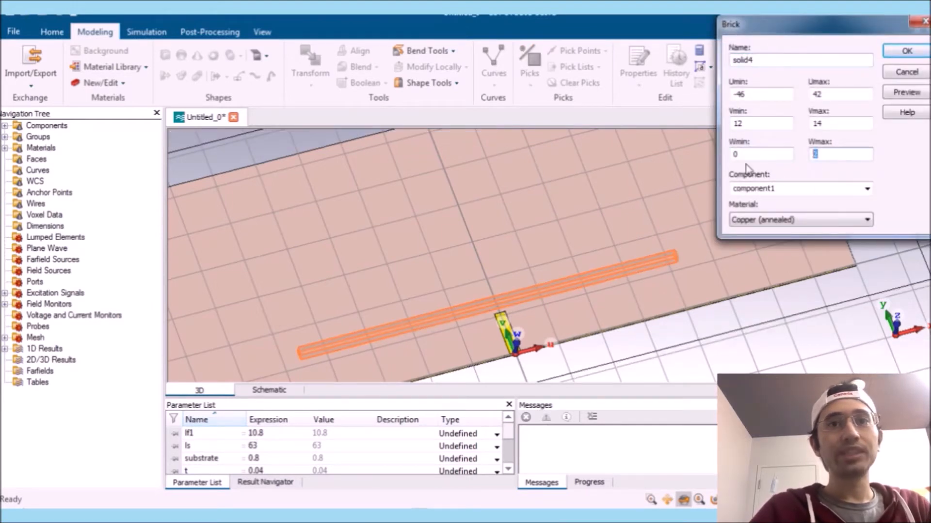
text(t)
Set the fourth brick's Umin to -lf2/2 and its Umax to lf2/2
click(767, 95)
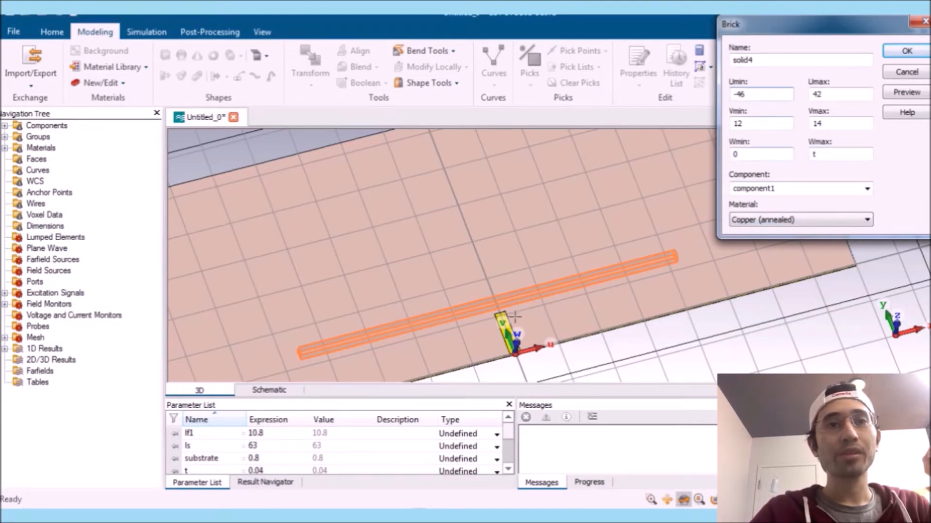
middle_drag(495, 324, 515, 291)
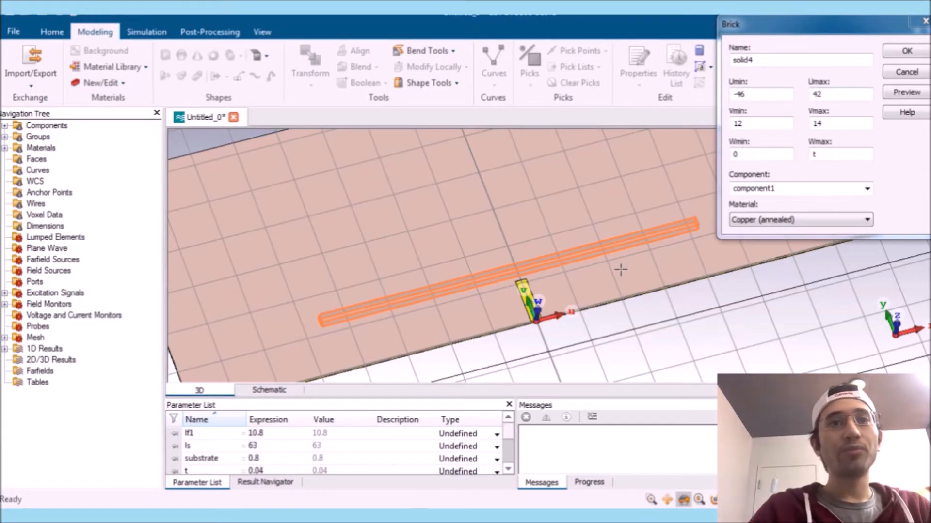
double_click(749, 94)
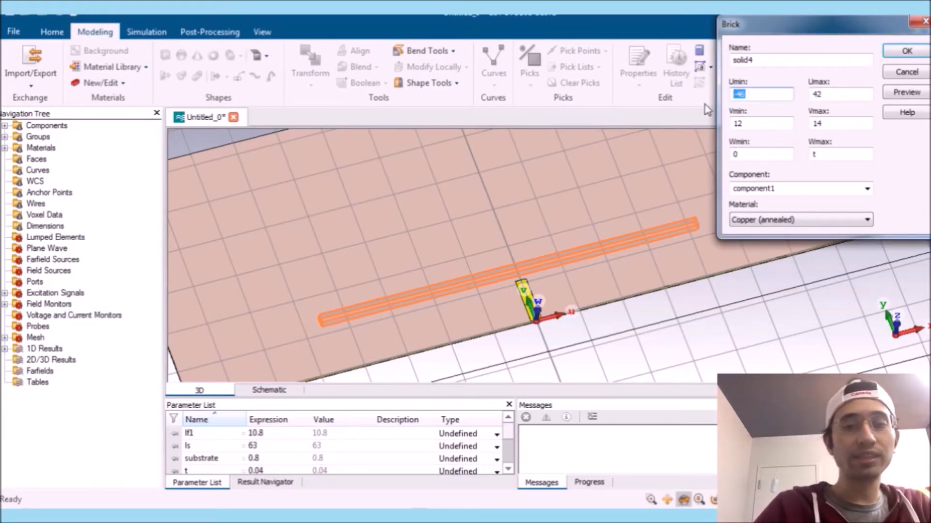
text(-lf2/2)
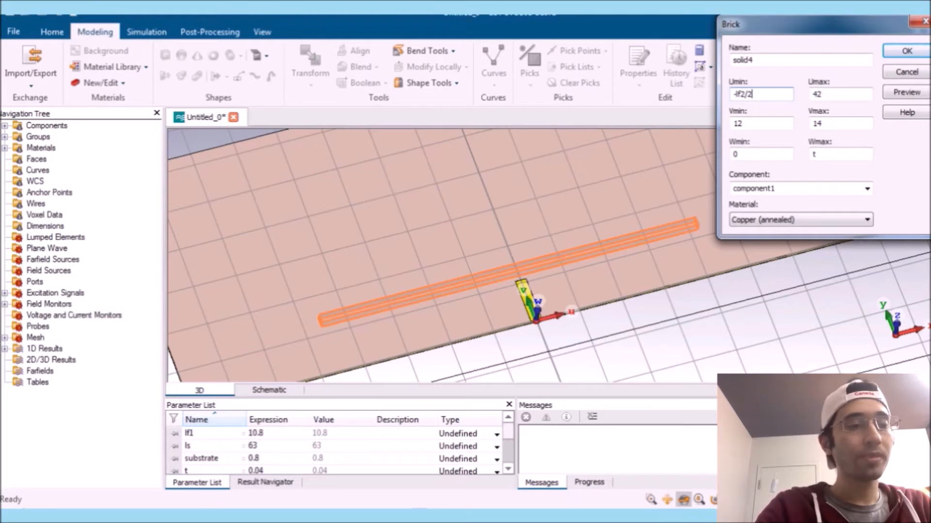
key(Tab)
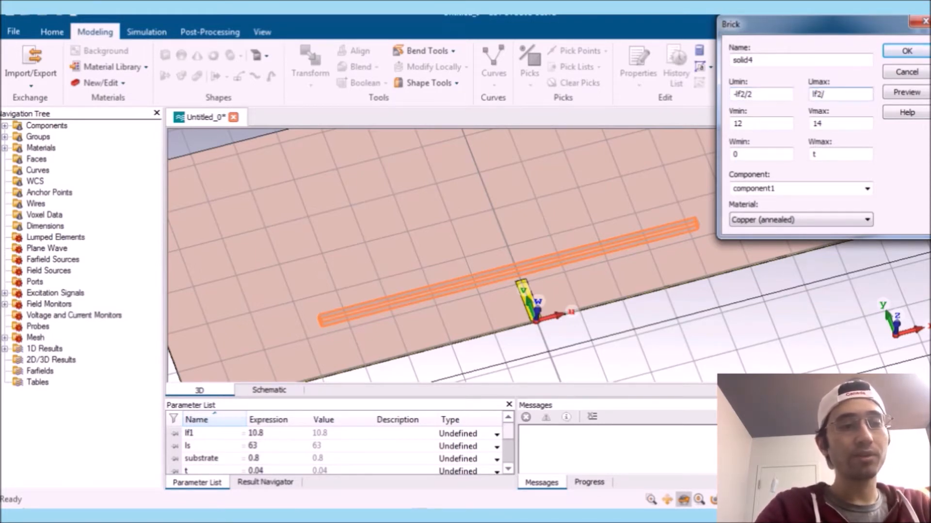
Set the fourth brick's Vmin to lf1 and its Vmax to lf1+wf2
scroll(531, 320, up, 4)
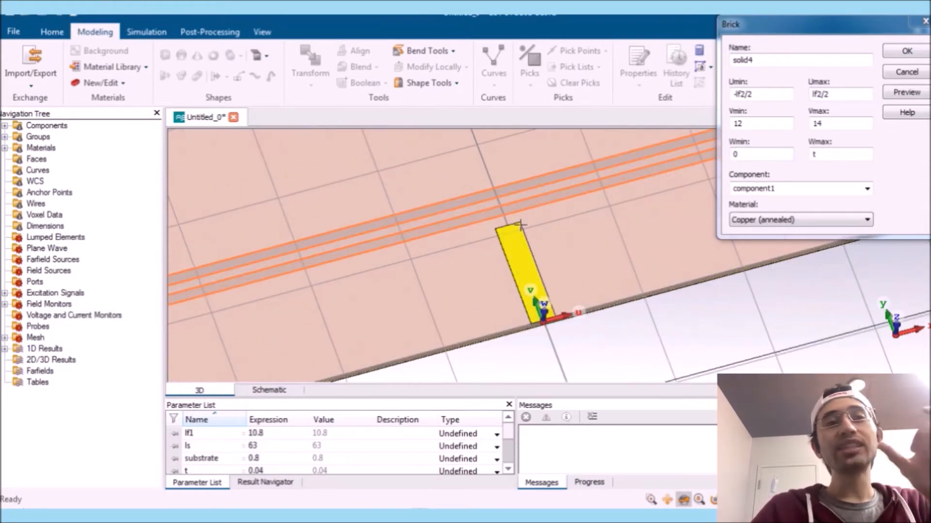
click(732, 140)
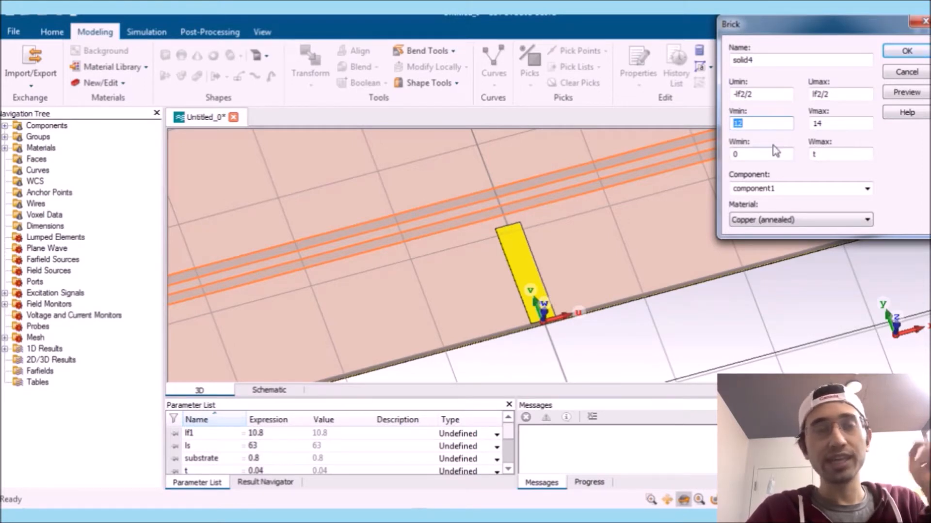
text(0)
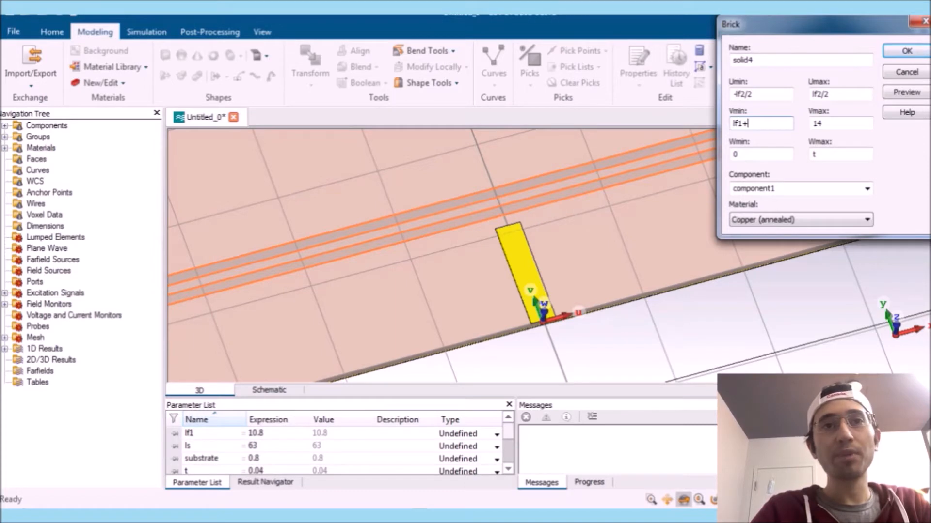
drag(485, 212, 491, 221)
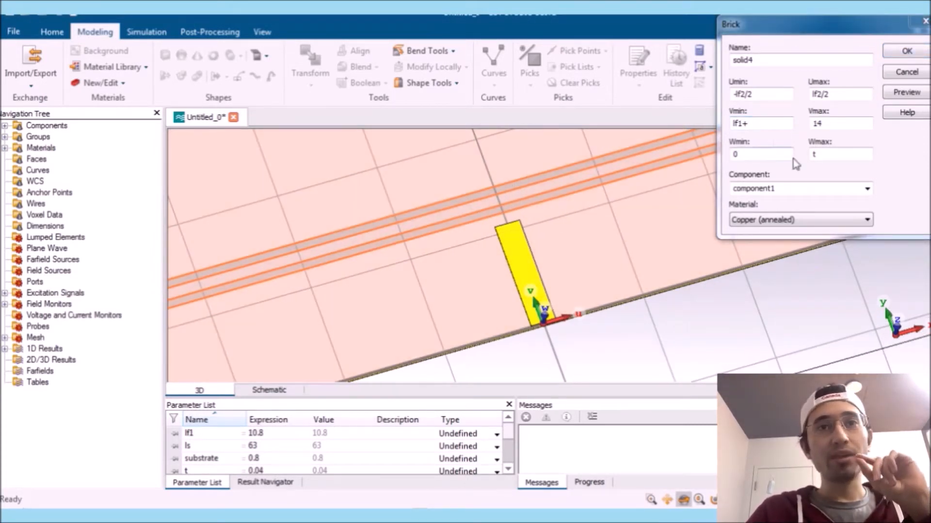
click(774, 123)
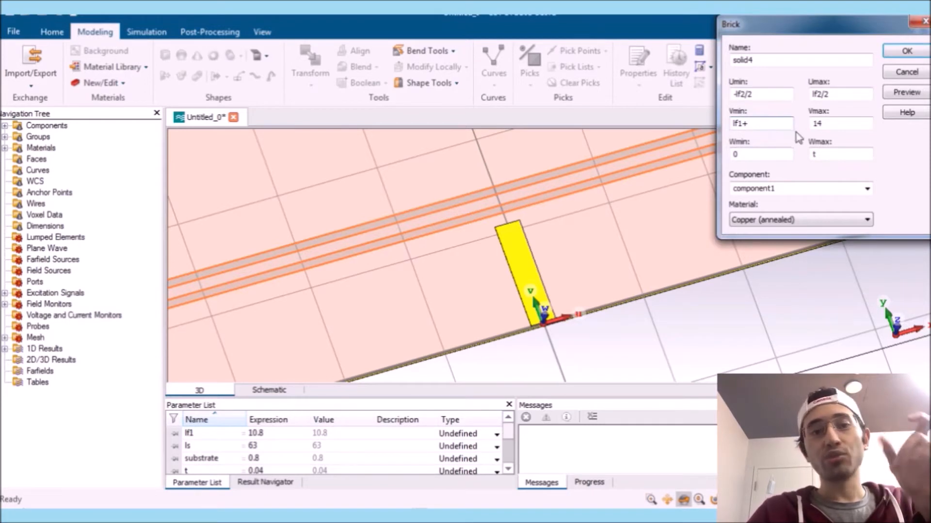
key(BackSpace)
key(Tab)
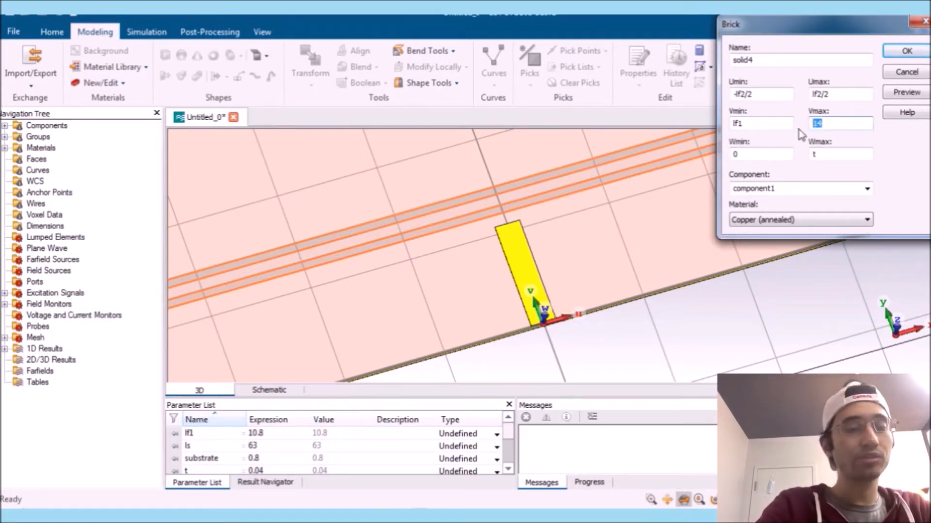
text(lf)
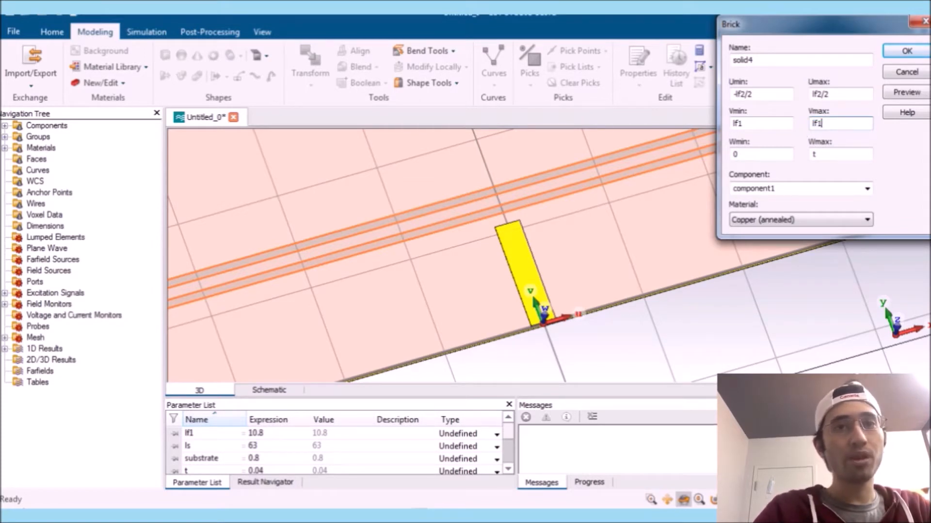
text(1+wf2)
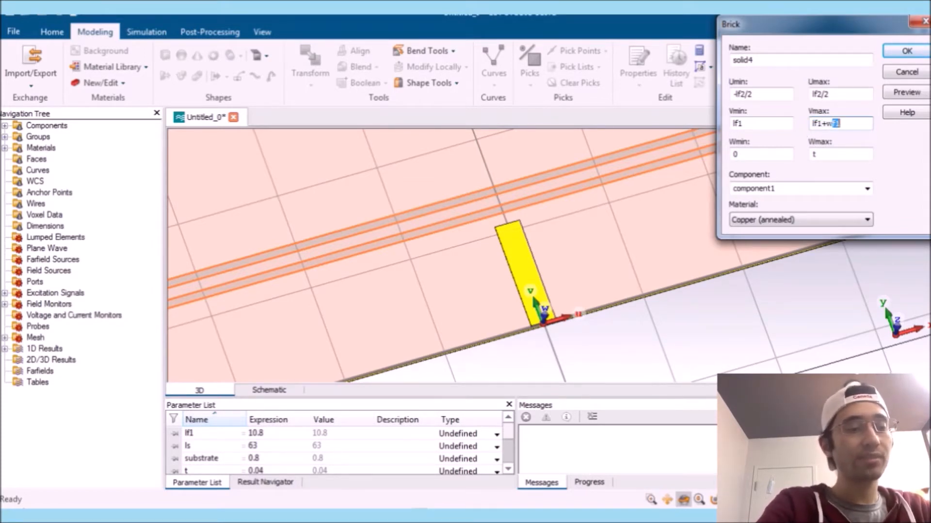
Preview the fourth brick, define lf2 as 72.67 and wf2 as 0.72, and create the brick
click(895, 95)
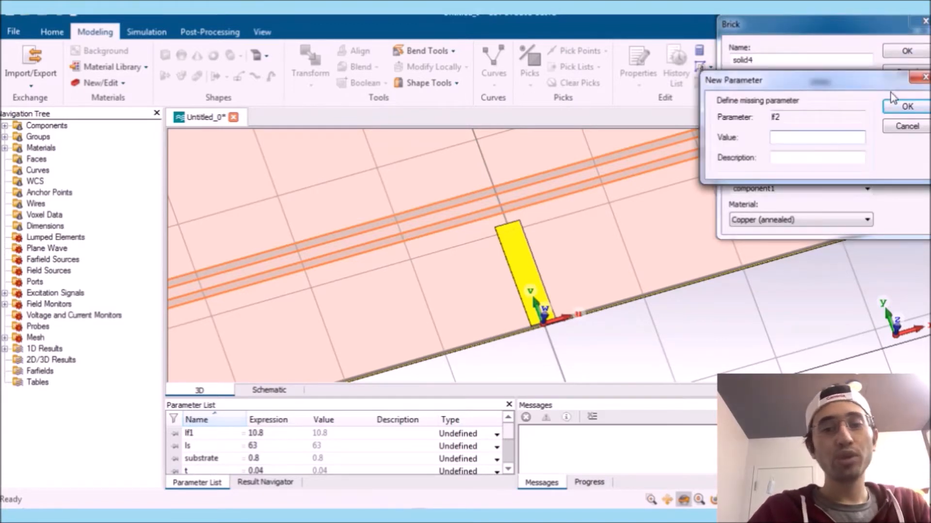
text(72.67)
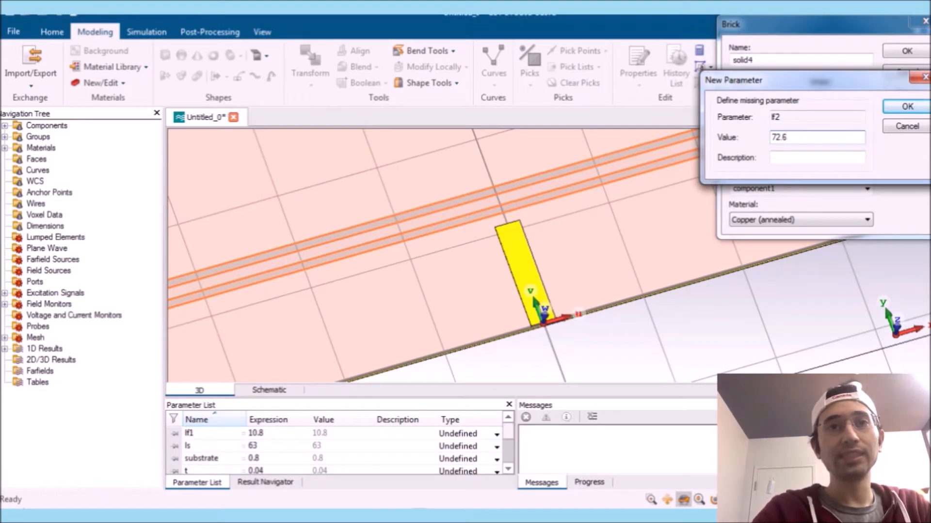
click(905, 107)
text(0.72)
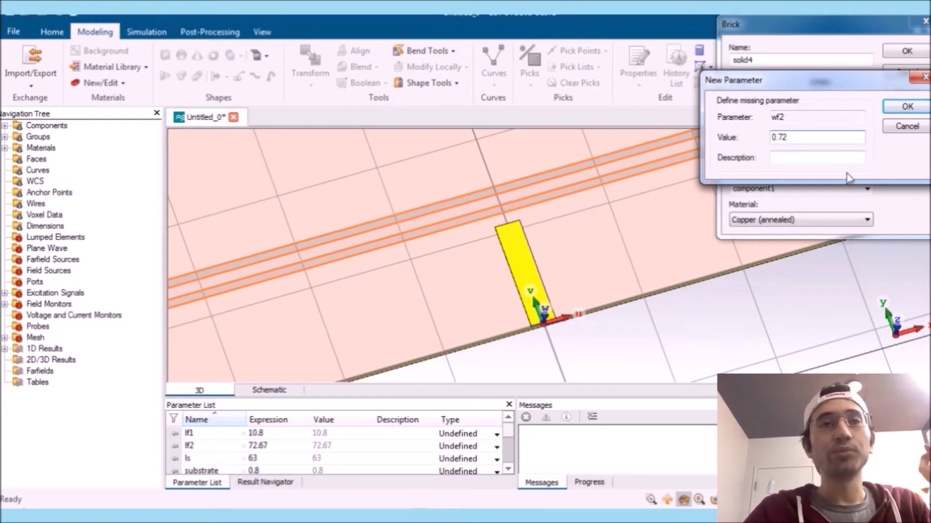
key(Return)
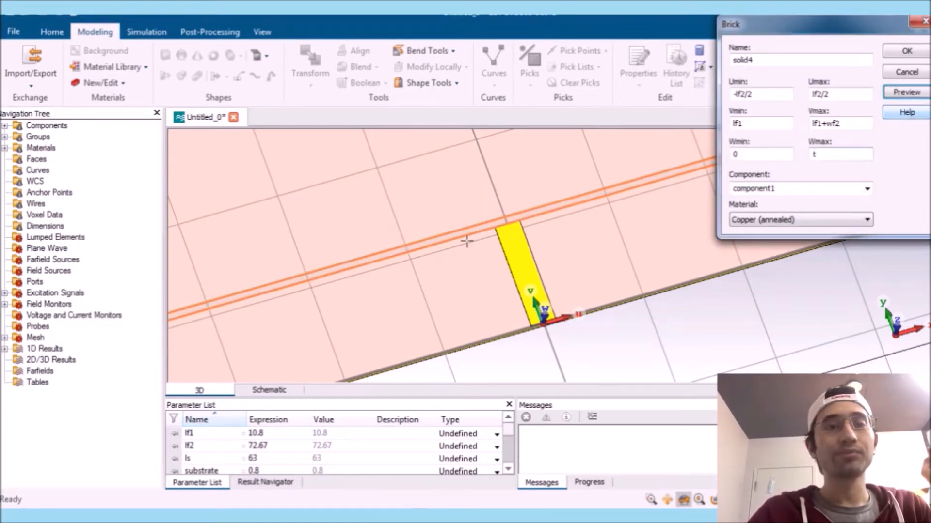
scroll(523, 225, up, 3)
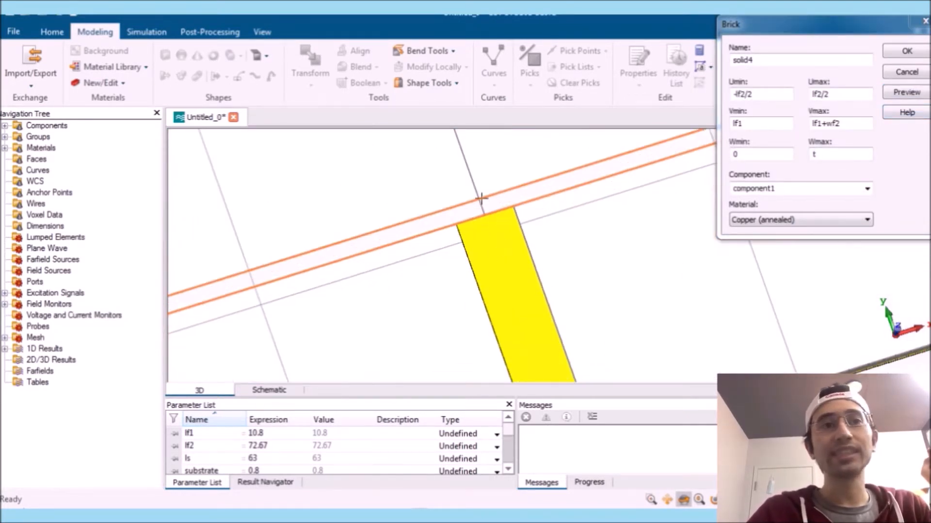
scroll(509, 240, down, 5)
scroll(509, 240, down, 5)
scroll(509, 240, up, 4)
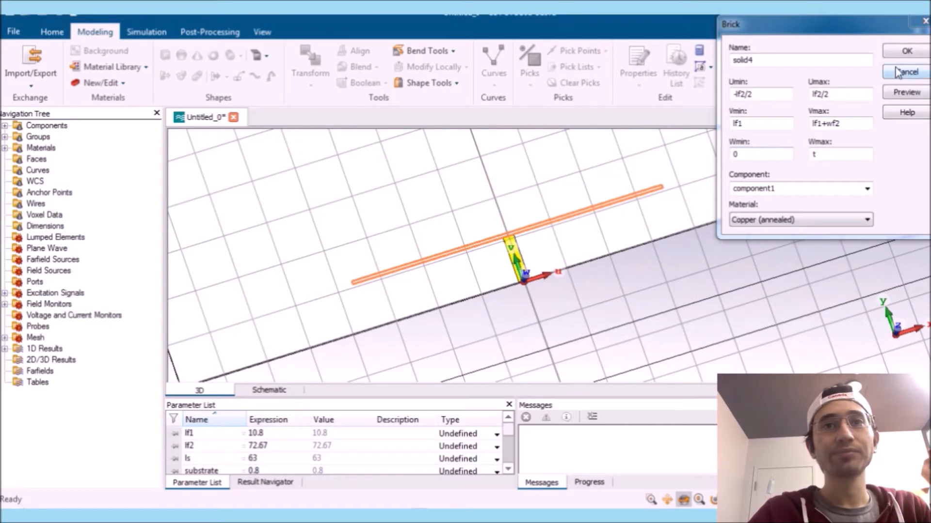
click(907, 52)
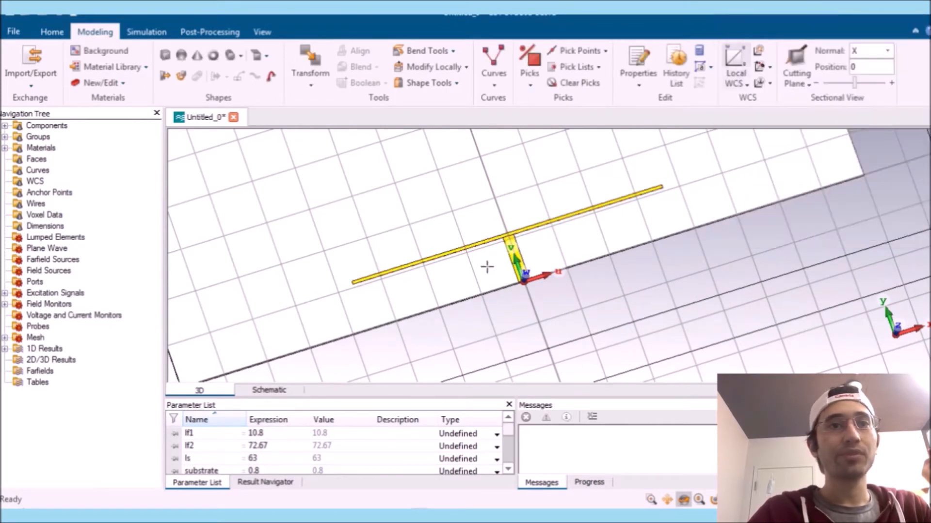
Draw a fifth brick at the positive-U end of the cross strip, about 4 wide in U and 6 long in V
drag(487, 263, 600, 263)
click(165, 55)
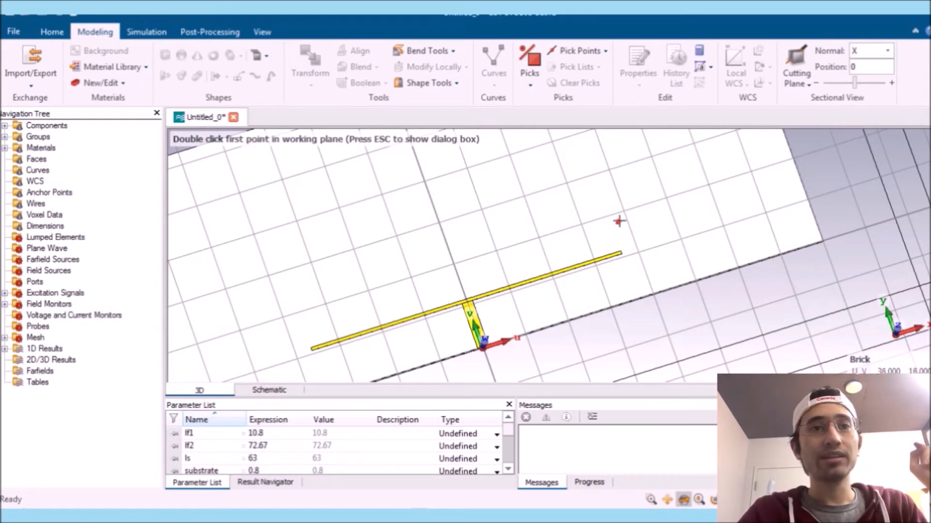
double_click(617, 222)
double_click(609, 255)
double_click(609, 256)
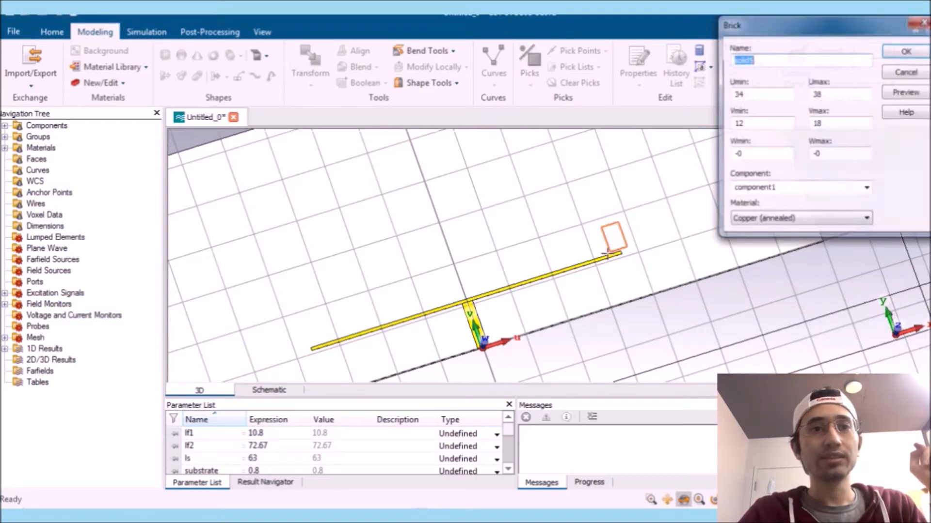
scroll(606, 263, up, 3)
scroll(645, 262, up, 1)
scroll(631, 234, up, 3)
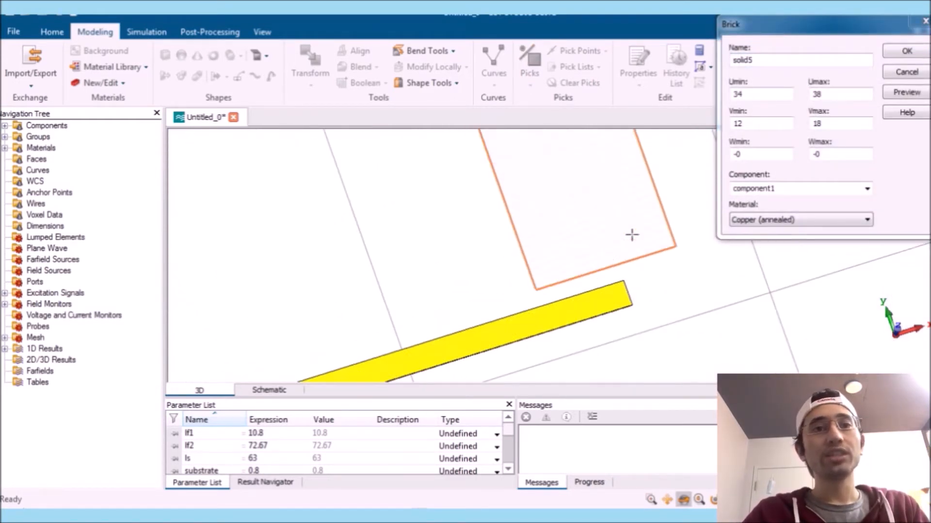
scroll(622, 289, down, 2)
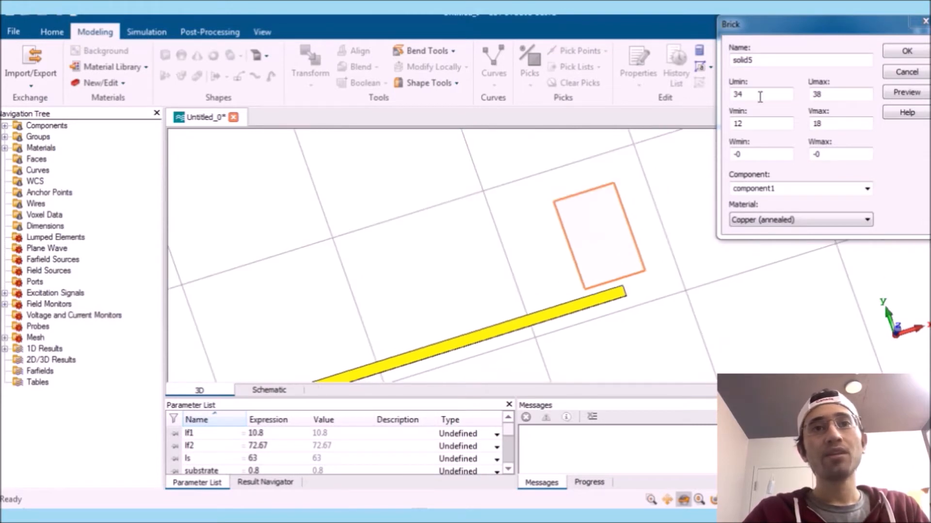
Set the fifth brick's Umax to lf2/2 and preview it
click(835, 97)
double_click(824, 95)
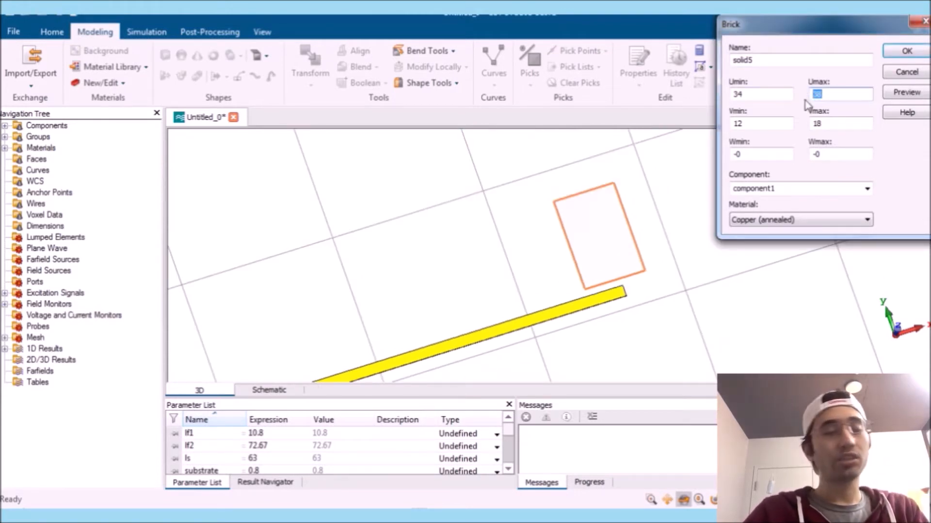
text(lf2/2)
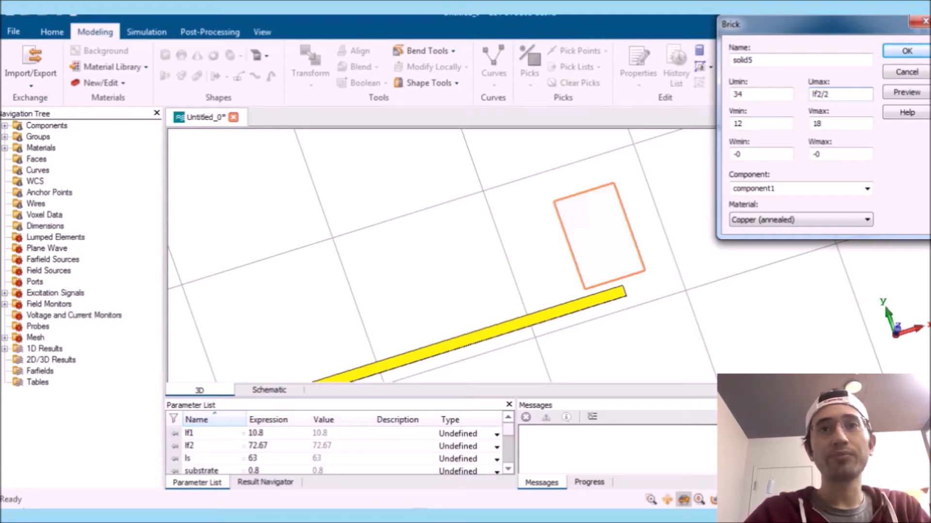
click(905, 92)
Set the fifth brick's Umin to lf2/2-wf3, preview it and define wf3 as 0.72
drag(748, 95, 698, 101)
text(lf2/2)
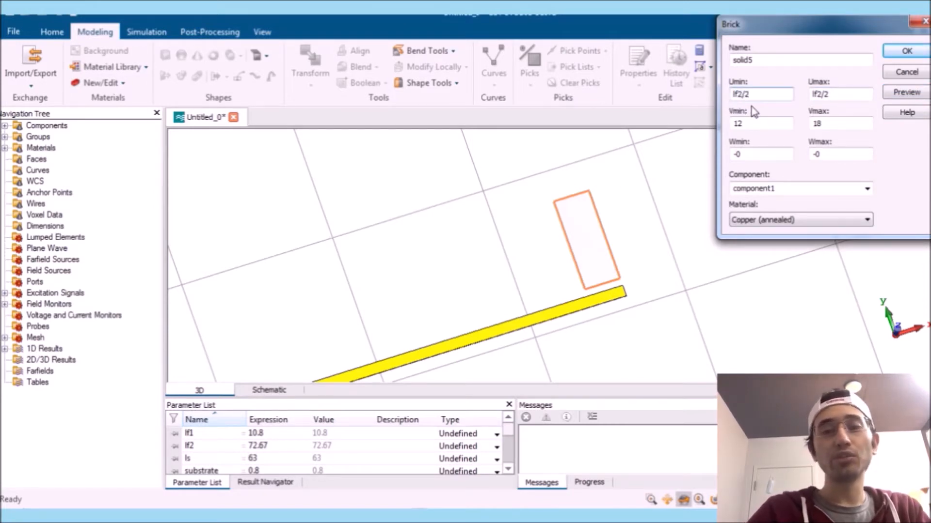
text(-)
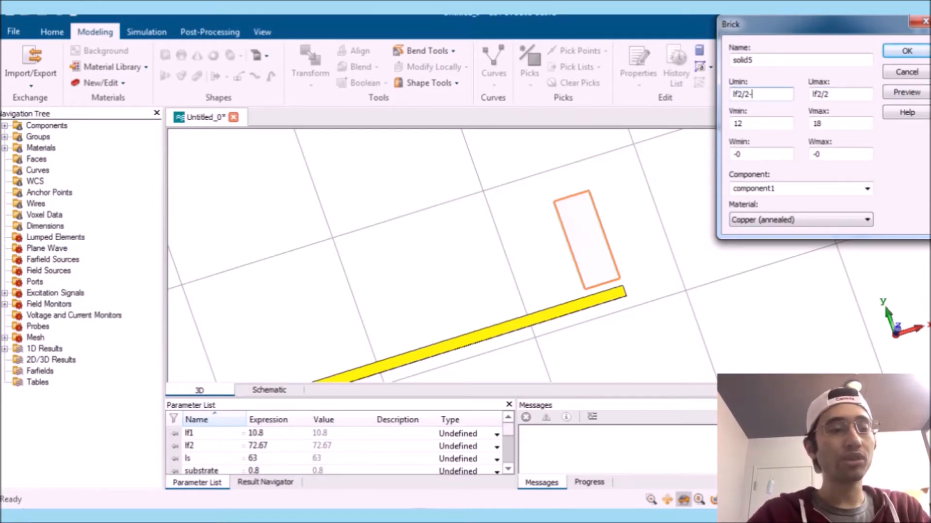
text(wf3)
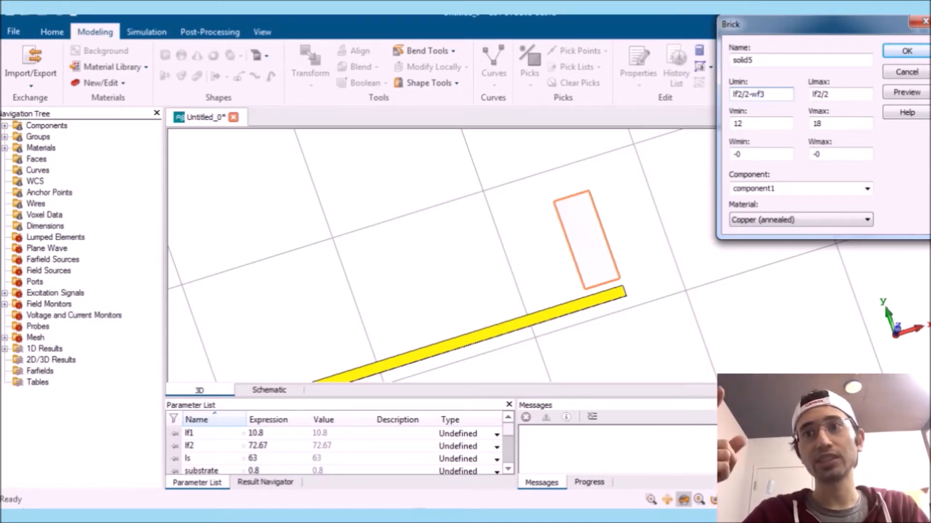
click(894, 96)
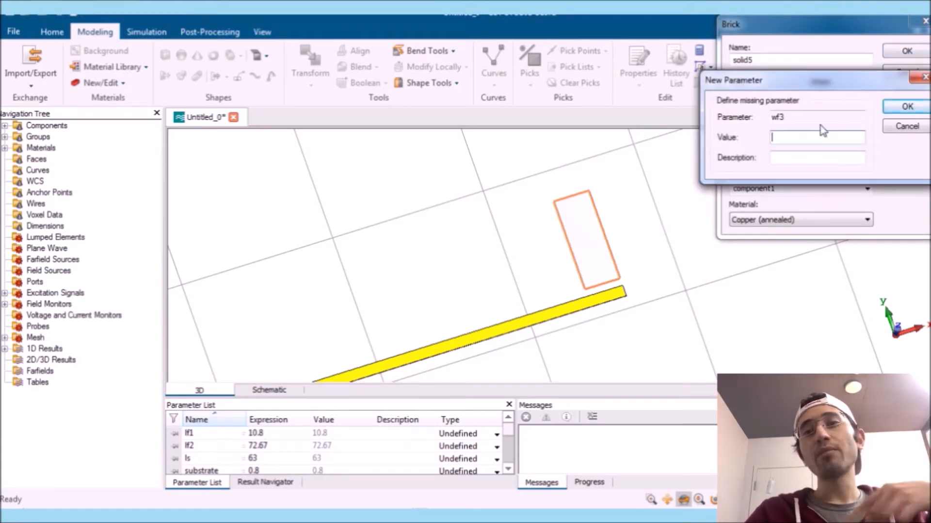
text(0.72)
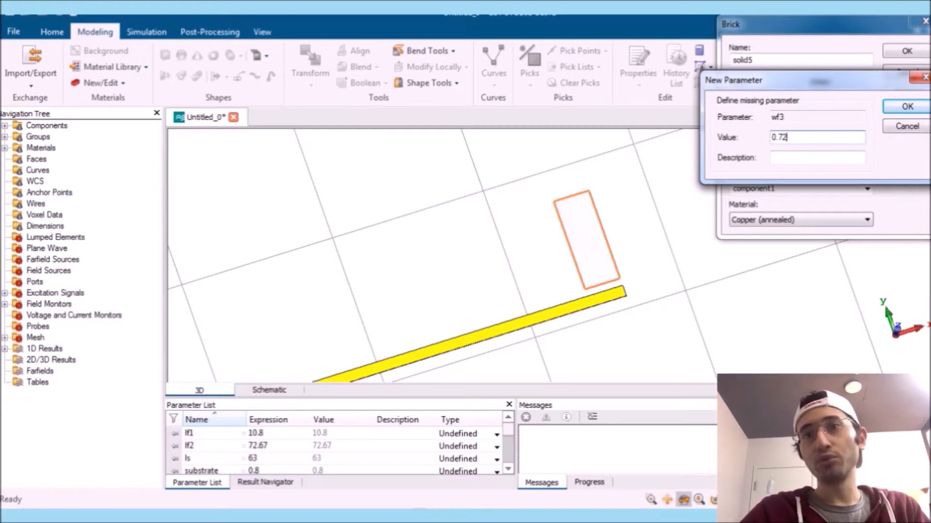
click(907, 106)
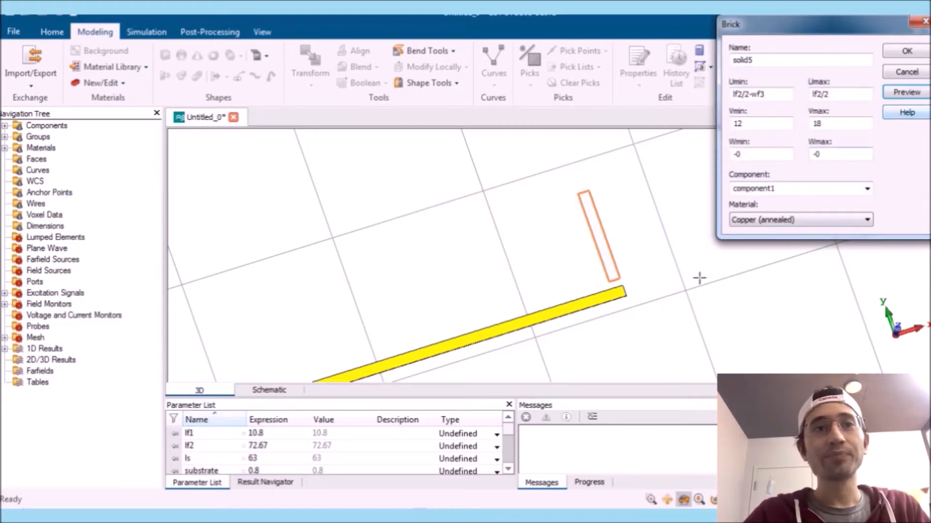
Set the fifth brick's Vmin to lf1+wf2
scroll(605, 299, up, 2)
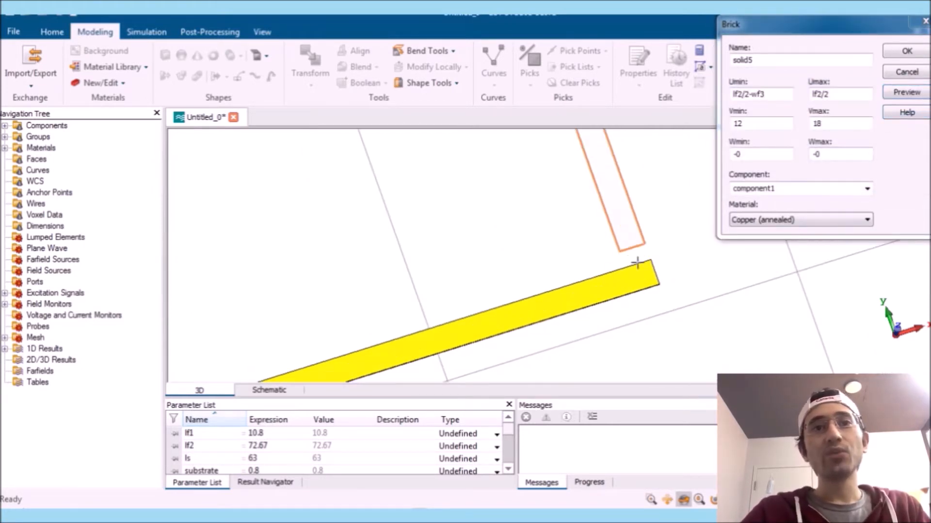
scroll(662, 257, down, 5)
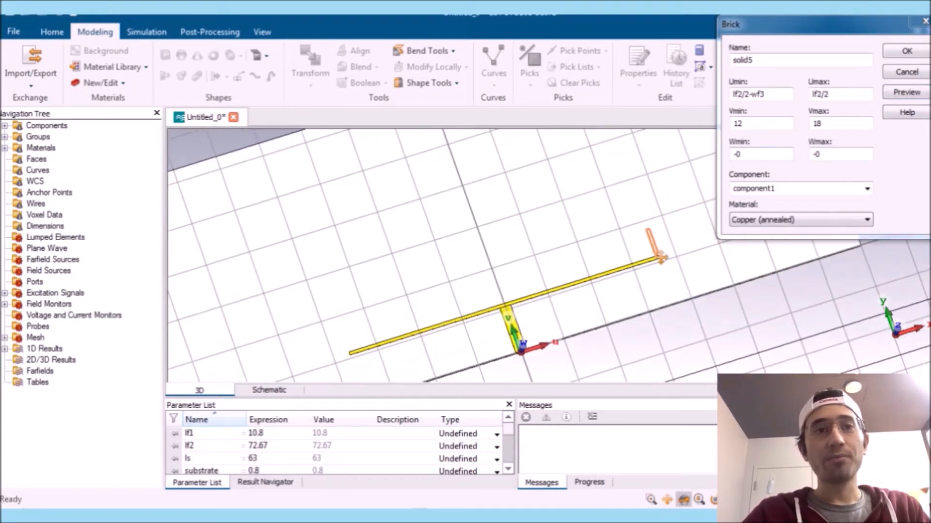
click(768, 132)
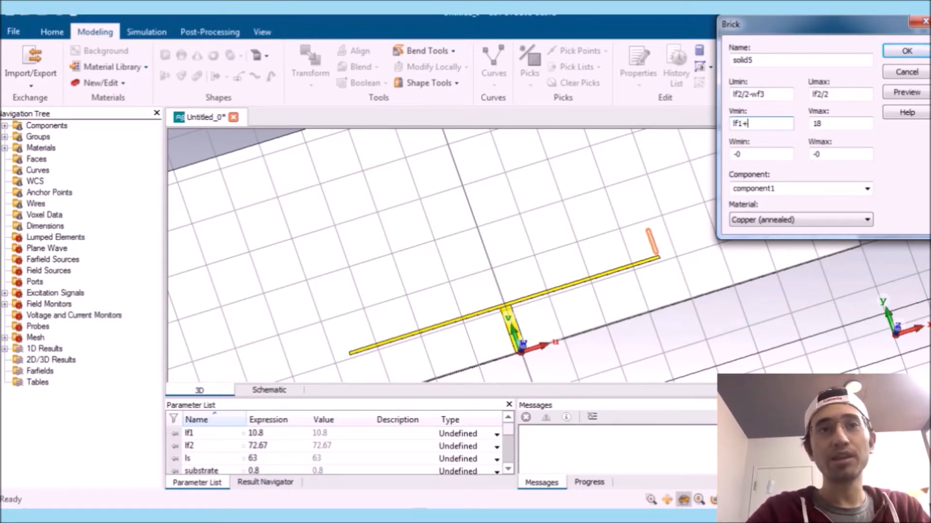
text(lf1+wf2)
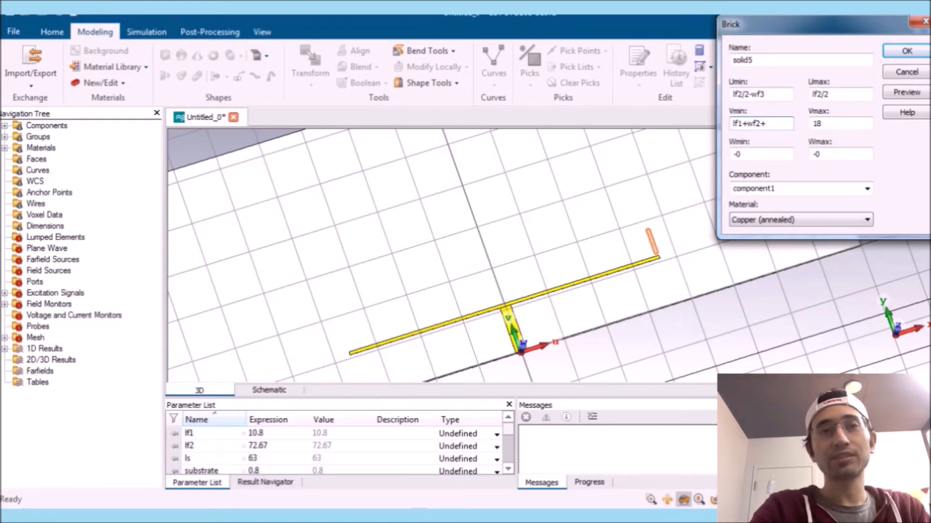
scroll(665, 261, up, 5)
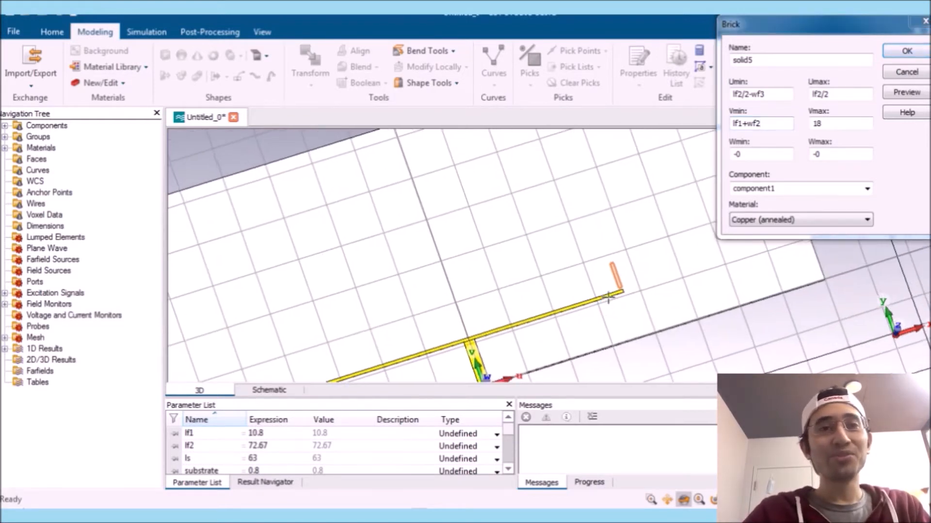
Set the fifth brick's Vmax to lf1+wf2+lf3, reusing its Vmin expression
click(765, 122)
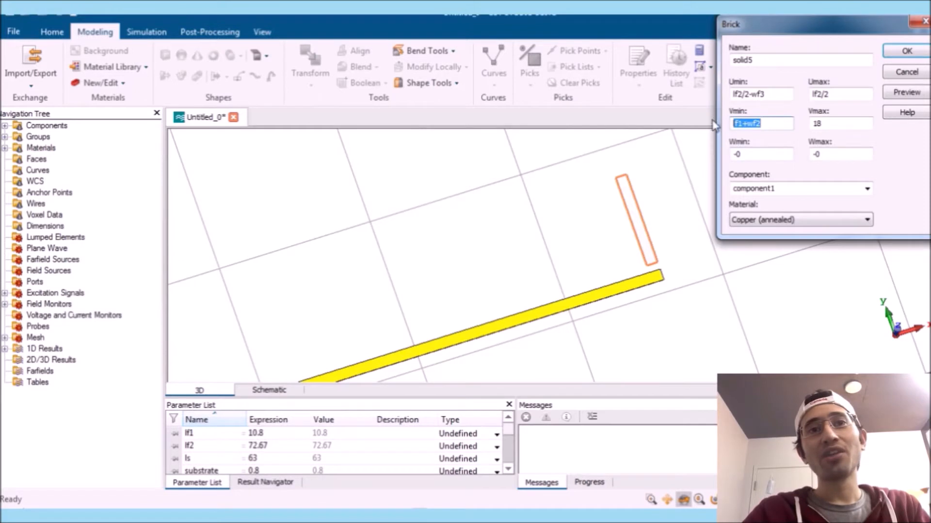
key(ctrl+c)
double_click(840, 124)
key(ctrl+v)
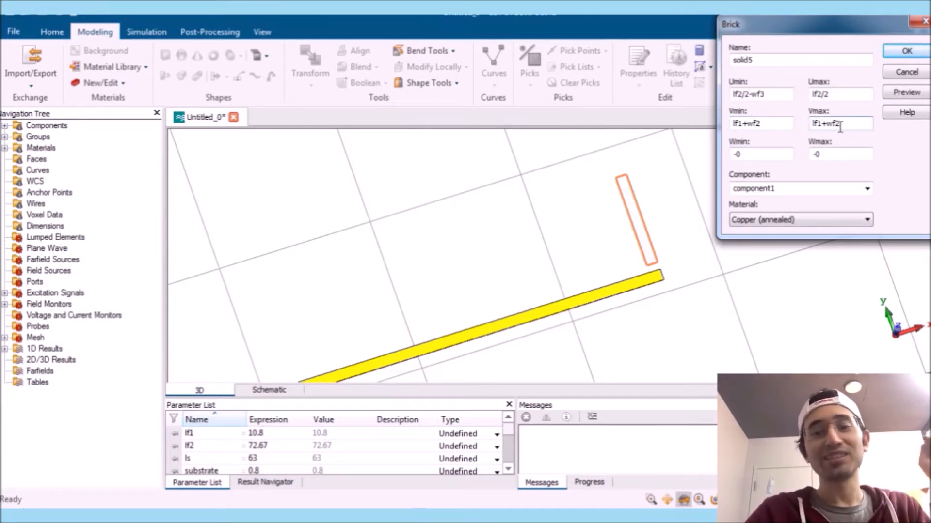
text(+)
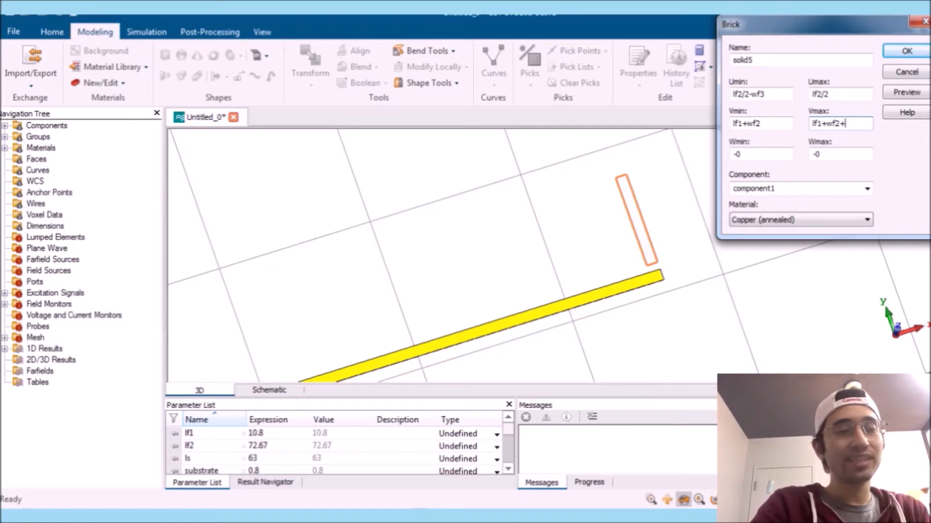
text(lf3)
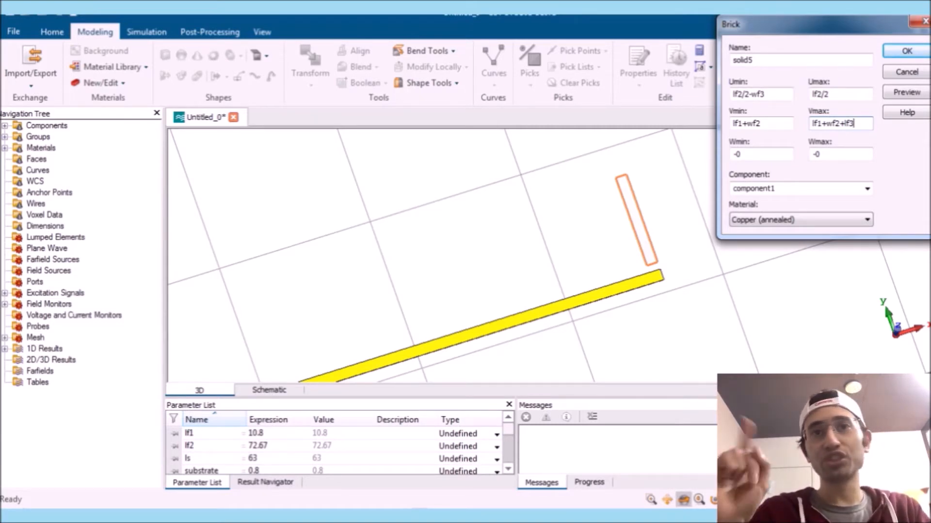
scroll(667, 252, down, 4)
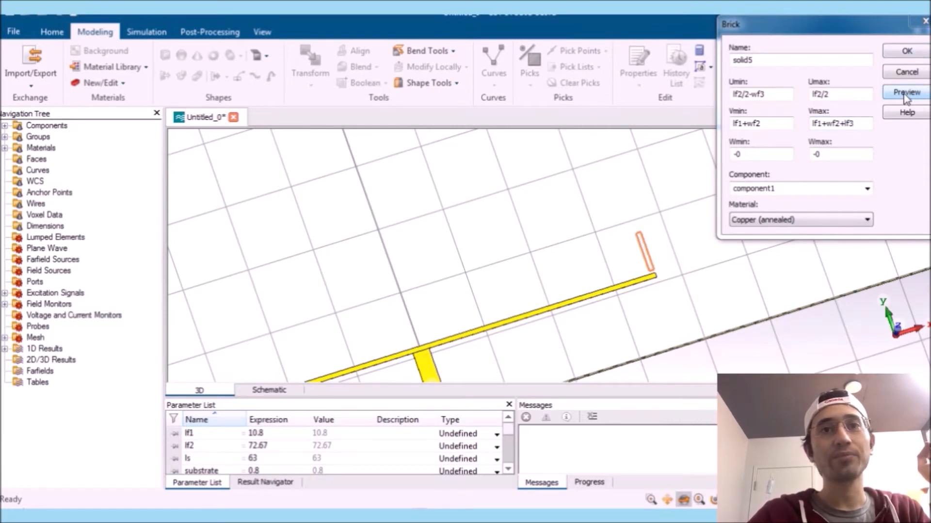
Set the fifth brick's Wmin to 0 and its Wmax to t
drag(757, 159, 677, 173)
text(0)
key(Tab)
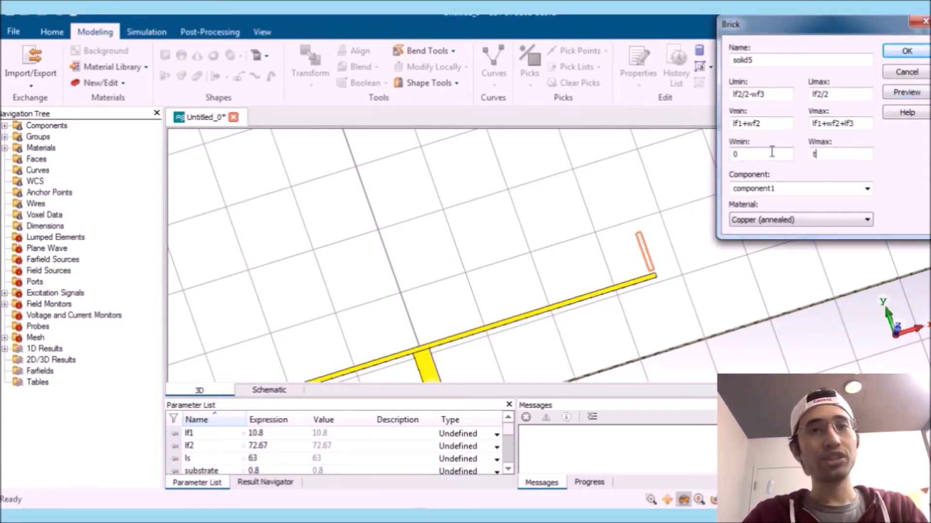
Preview the fifth brick with the missing parameter lf3 defined as 4.15, and create the brick
click(915, 98)
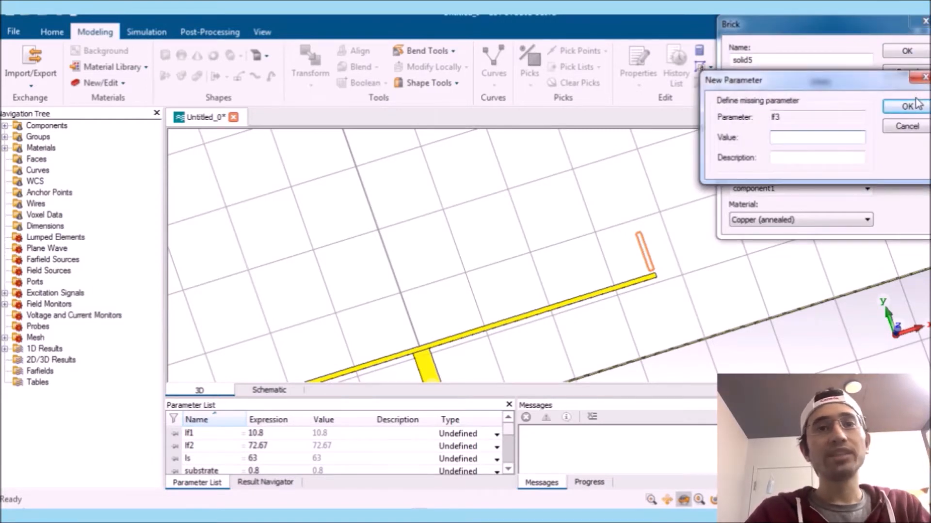
text(4)
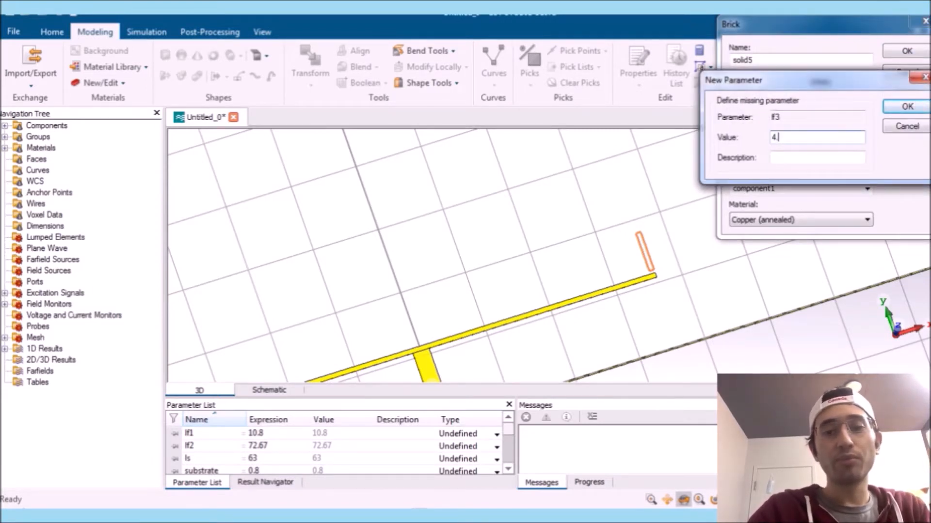
text(.15)
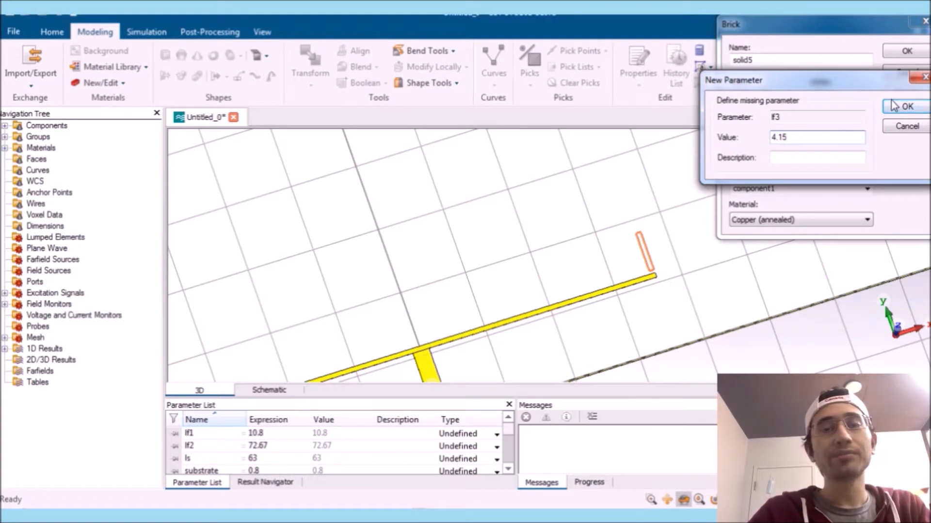
click(894, 105)
scroll(641, 286, up, 5)
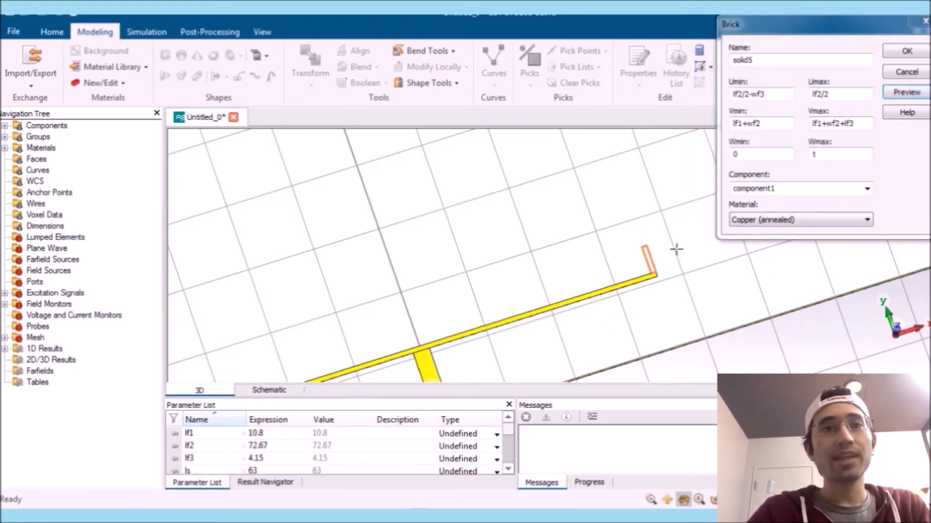
click(900, 57)
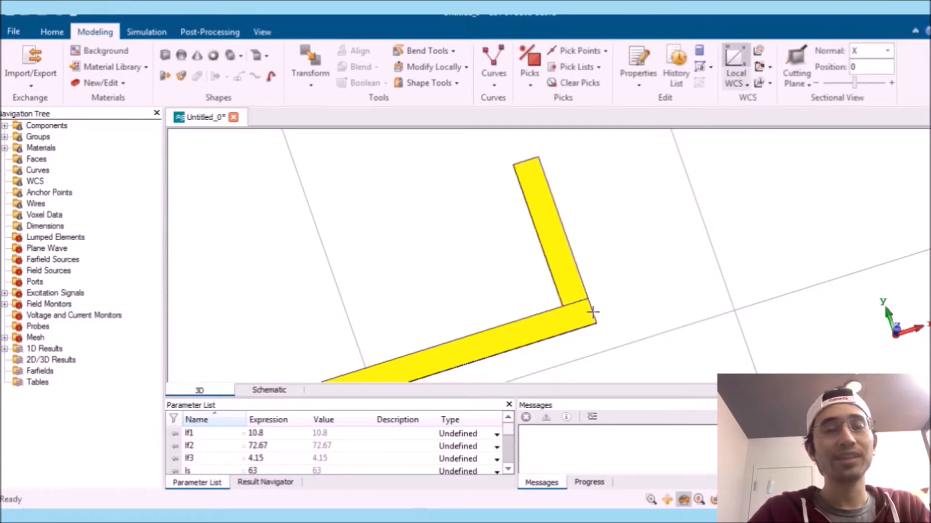
Draw a sixth brick just beyond the short stub's free end, about 32.5 long in U, 3.5 wide in V and 2.5 high
scroll(537, 293, up, 2)
scroll(625, 295, down, 5)
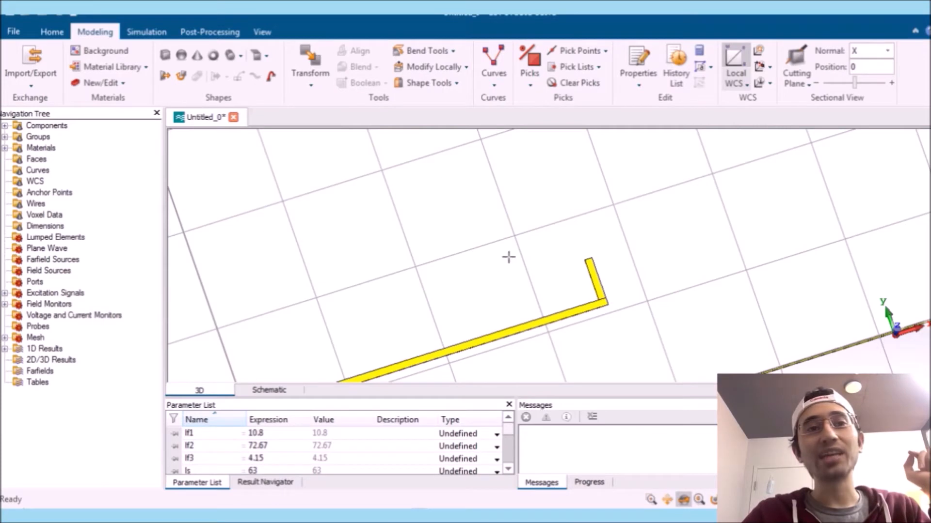
scroll(599, 257, up, 3)
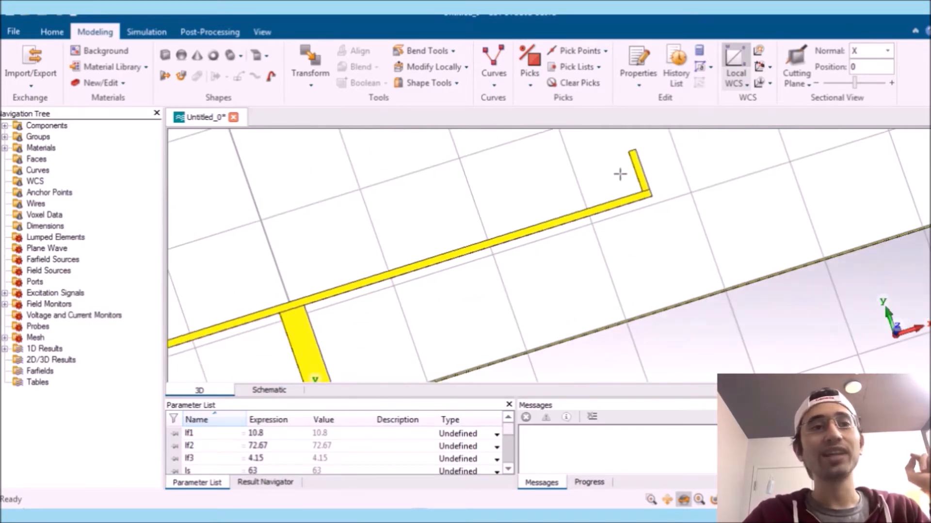
scroll(624, 293, down, 3)
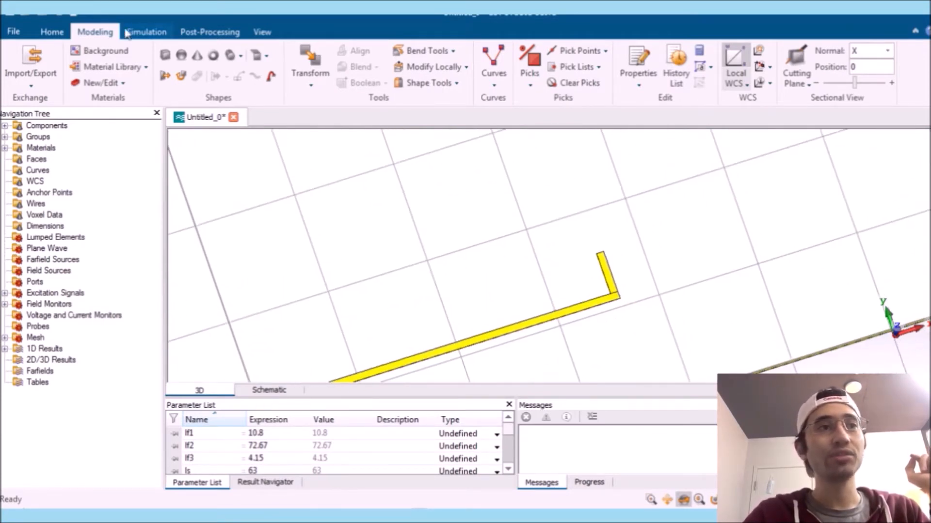
click(165, 54)
double_click(688, 169)
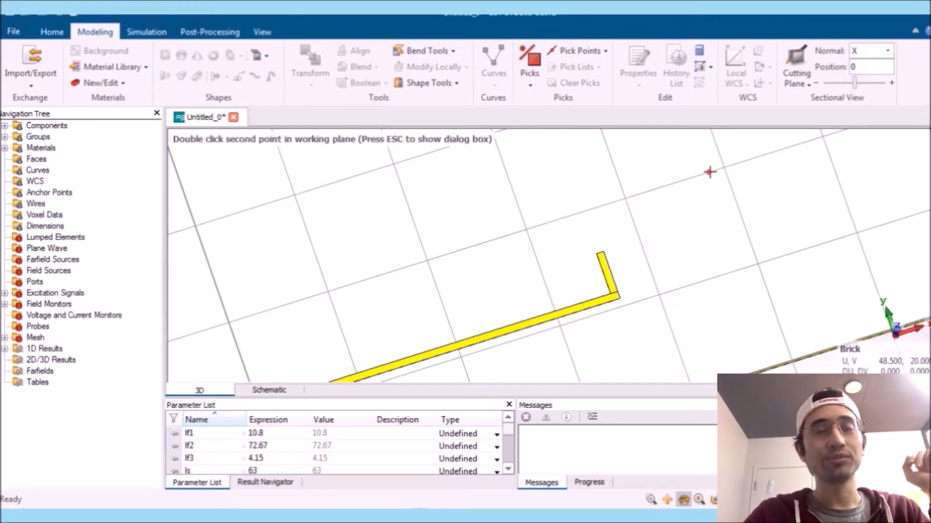
double_click(400, 300)
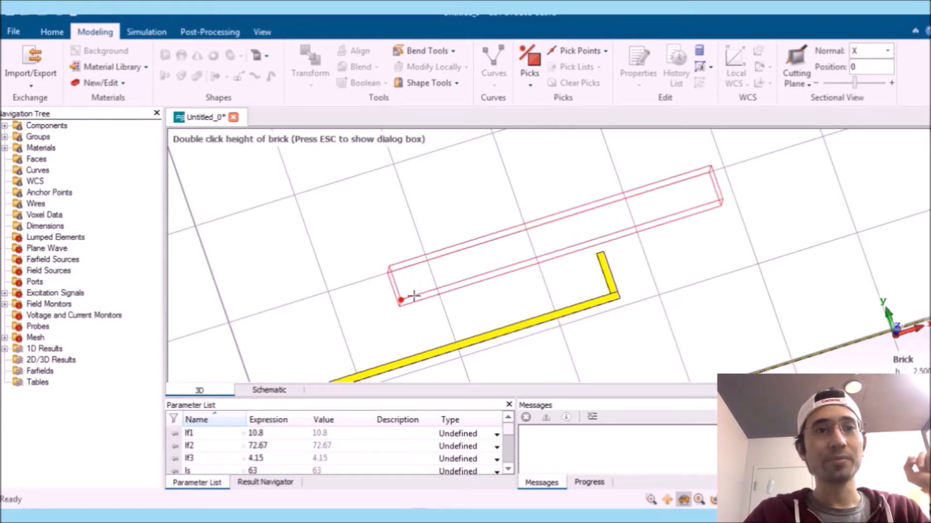
double_click(413, 295)
scroll(588, 247, down, 3)
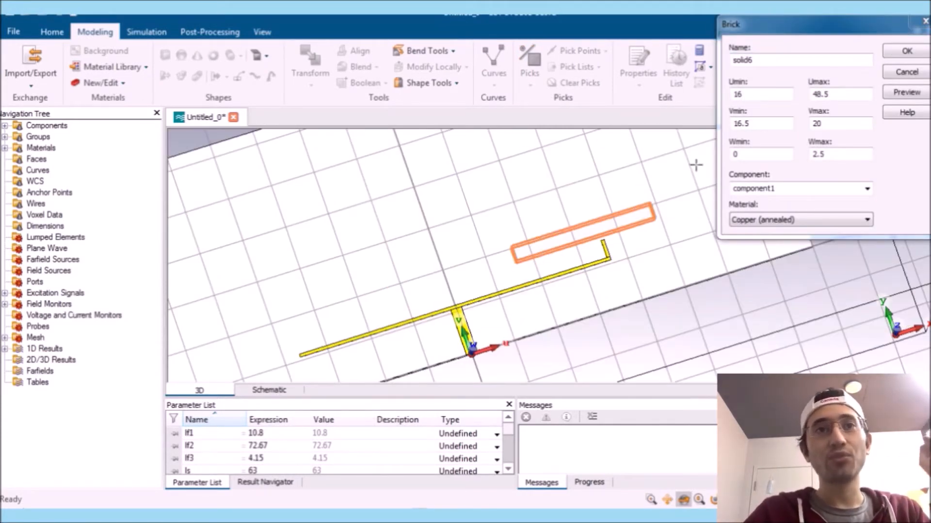
middle_drag(544, 316, 537, 323)
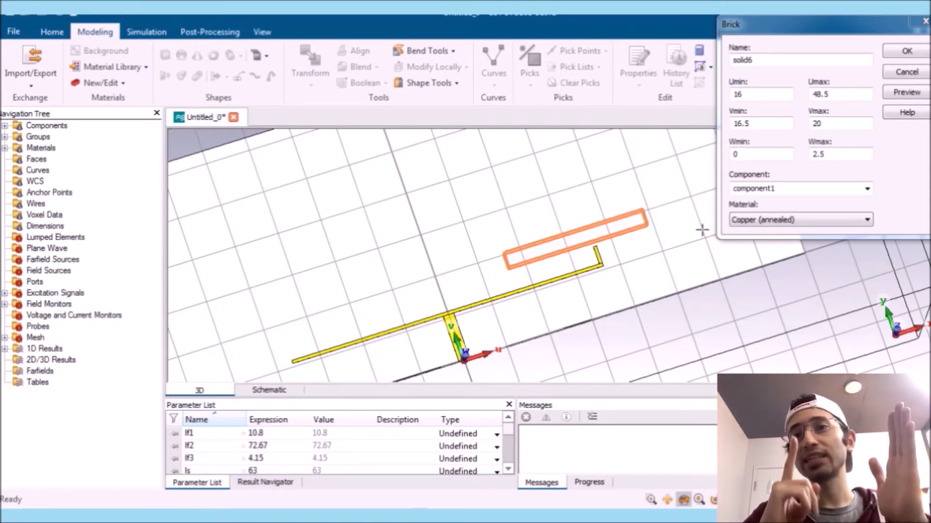
Set the sixth brick's Umin to lf2/2-wf3/2, the centreline of the short stub
scroll(596, 262, up, 3)
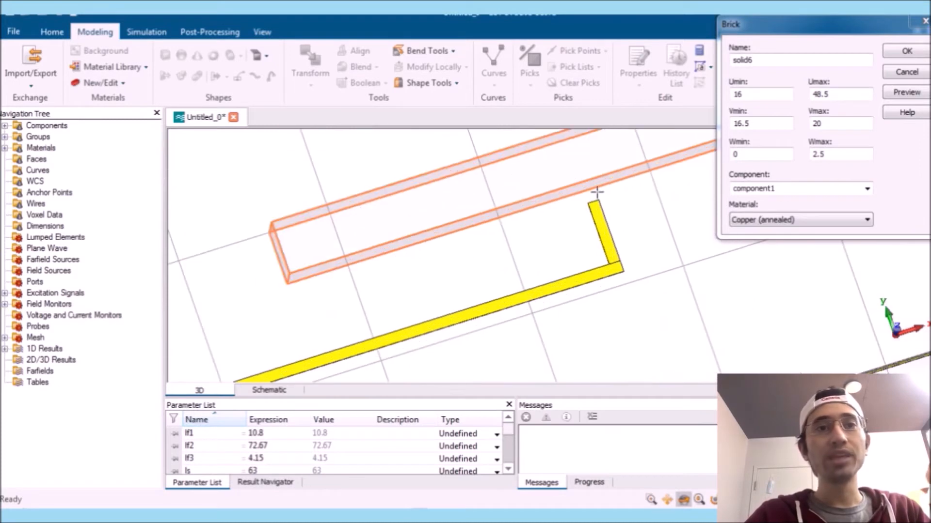
scroll(592, 196, up, 3)
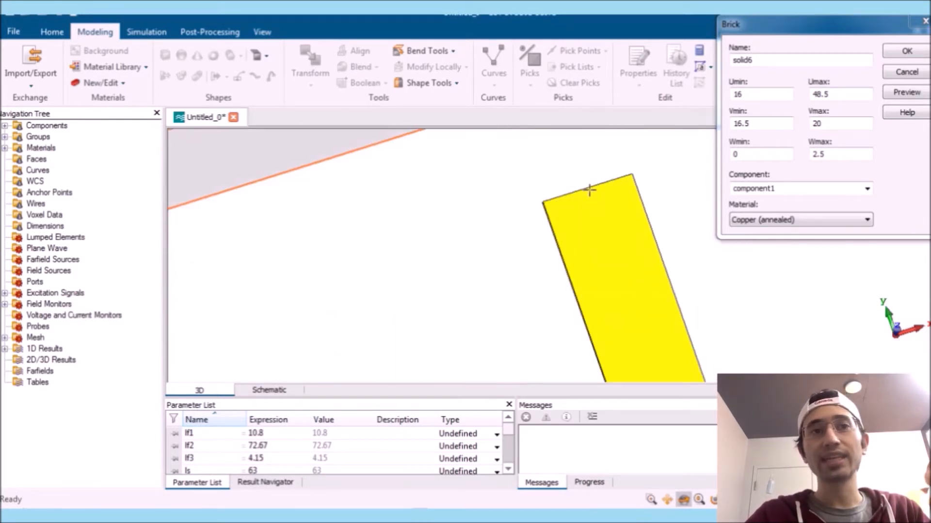
scroll(589, 190, down, 1)
scroll(589, 190, down, 5)
scroll(591, 193, up, 2)
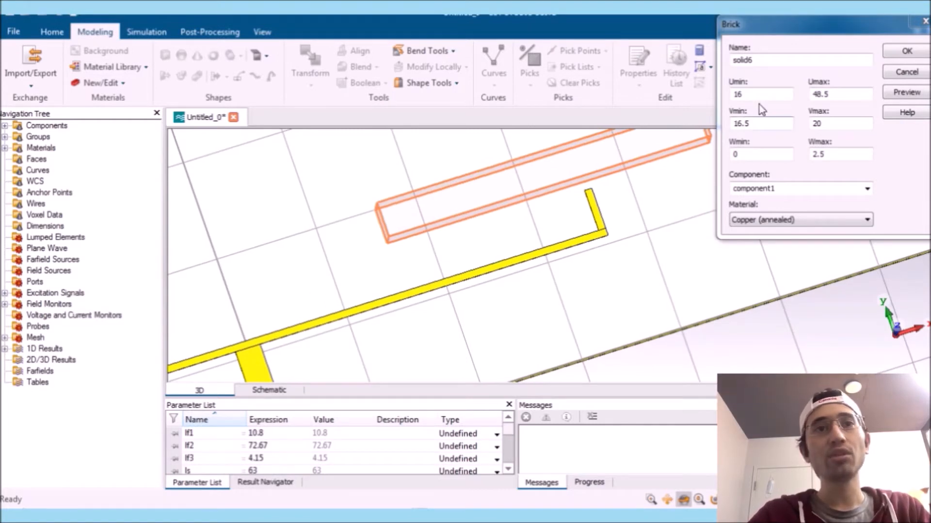
click(763, 91)
double_click(762, 91)
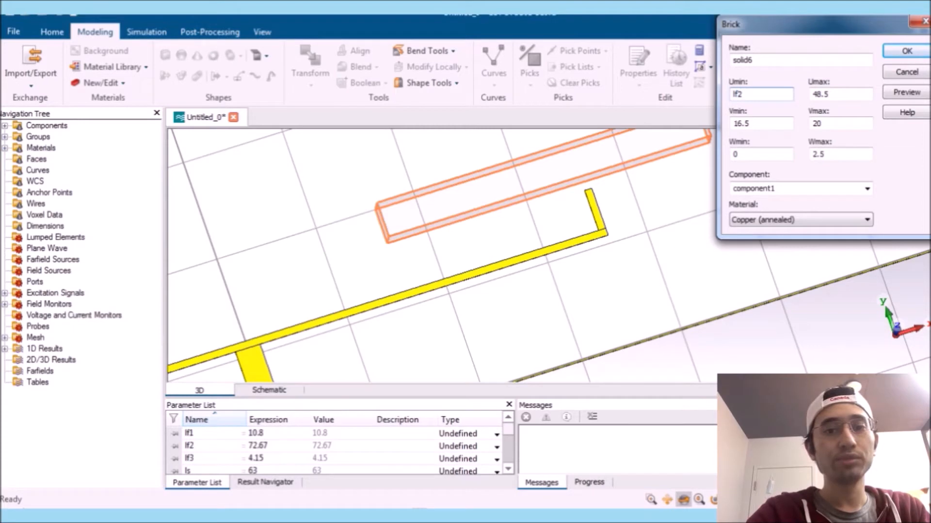
text(lf2/2)
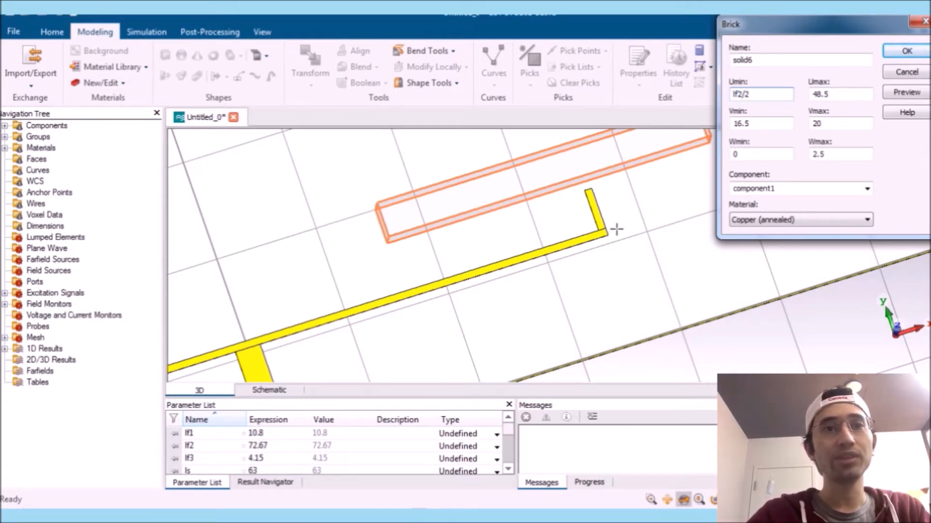
scroll(608, 225, up, 5)
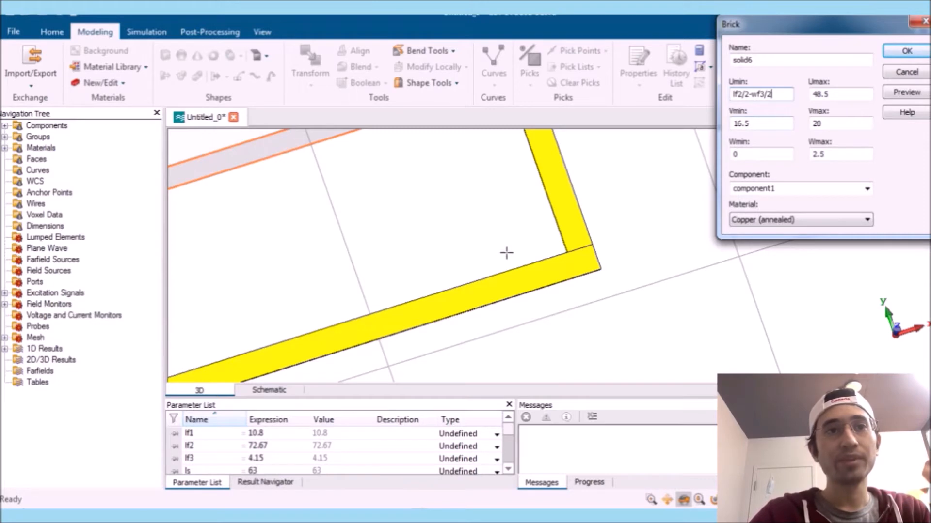
Examine the corner where the stub meets the cross strip and preview the sixth brick's start position
scroll(544, 216, down, 5)
middle_drag(597, 221, 618, 211)
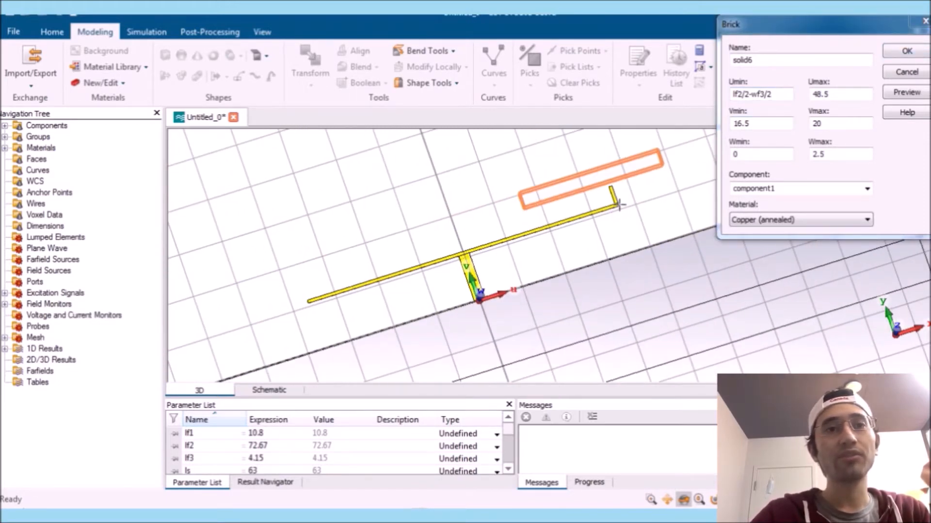
scroll(618, 204, up, 5)
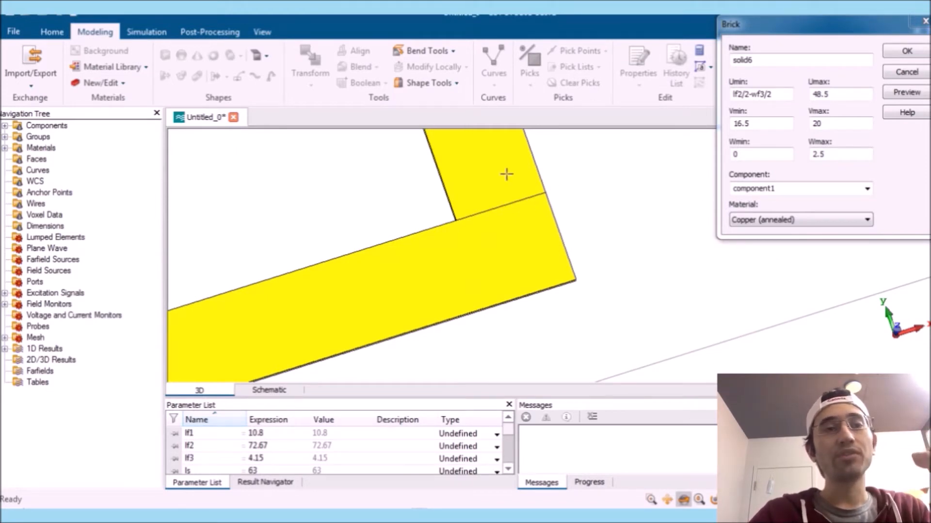
middle_drag(505, 172, 576, 353)
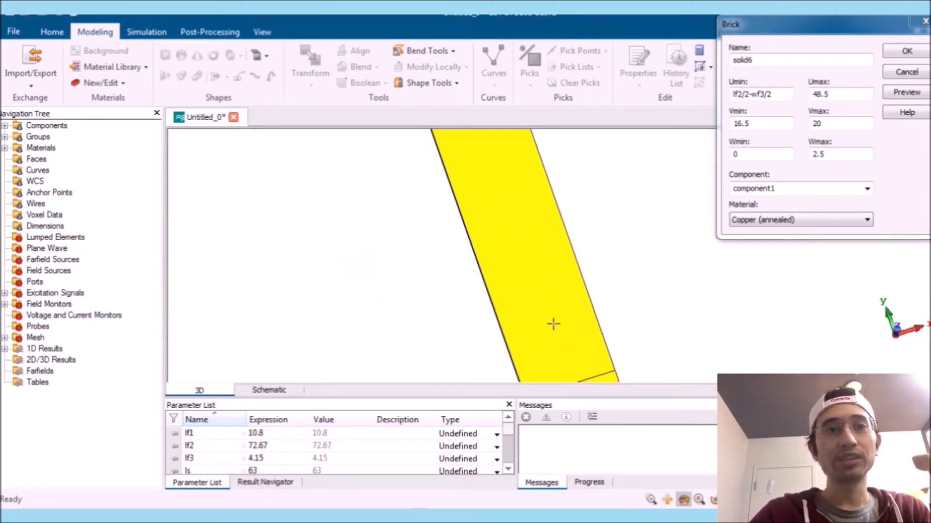
scroll(532, 273, down, 6)
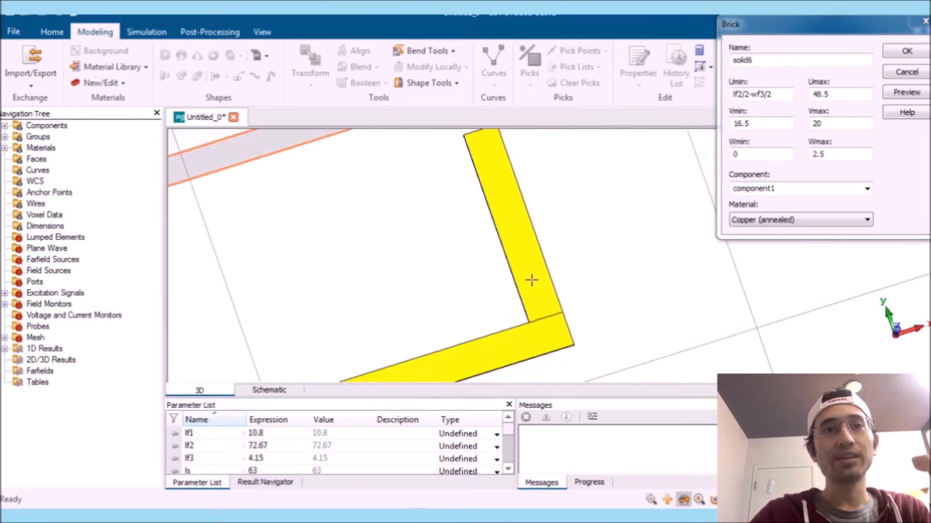
click(900, 92)
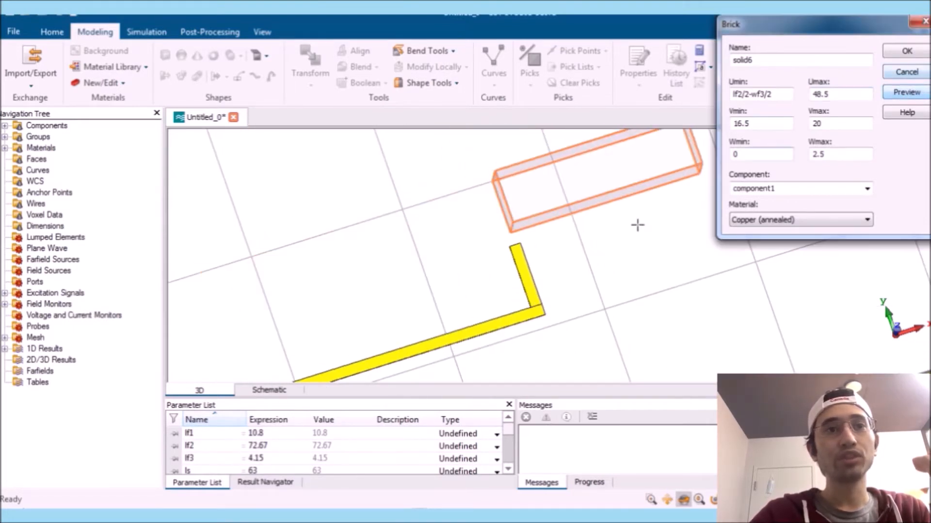
Copy the sixth brick's Umin expression lf2/2-wf3/2 into its Umax
scroll(518, 245, up, 2)
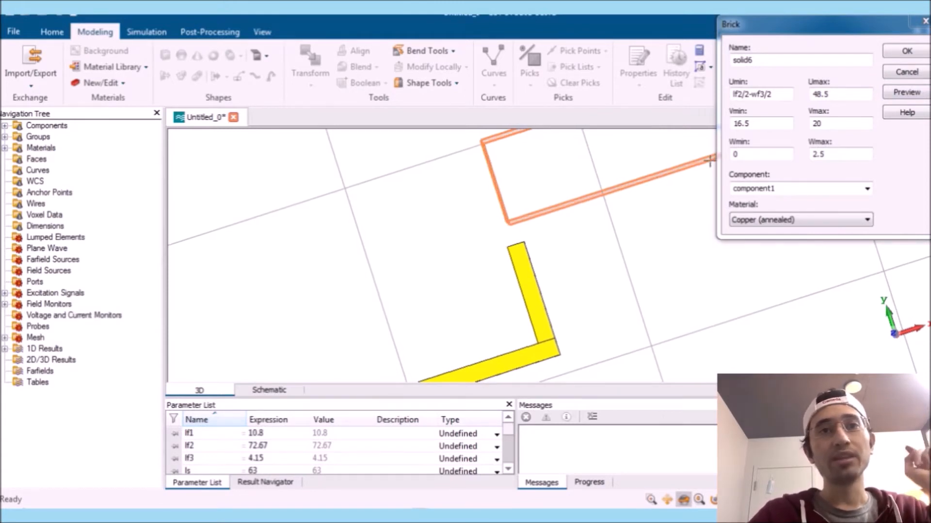
double_click(778, 94)
key(ctrl+c)
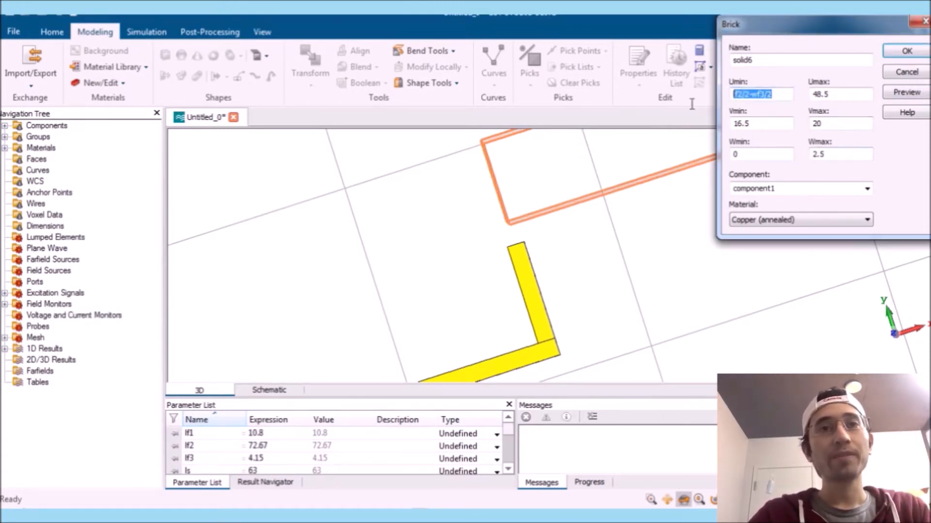
double_click(855, 94)
key(ctrl+v)
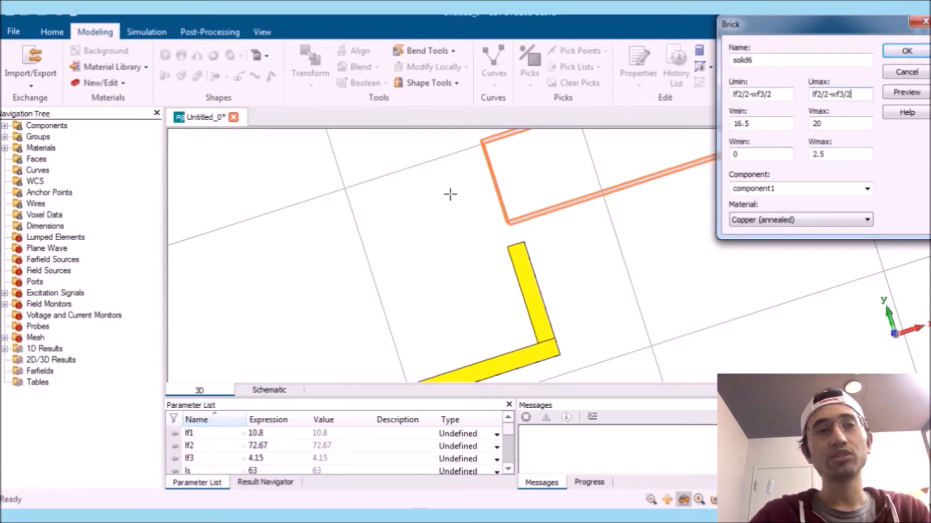
Centre the sixth brick on the stub by setting Umin to lf2/2-wf3/2-lf4/2 and Umax to lf2/2-wf3/2+lf4/2
middle_drag(450, 194, 475, 184)
scroll(520, 215, down, 3)
scroll(521, 215, up, 3)
click(779, 97)
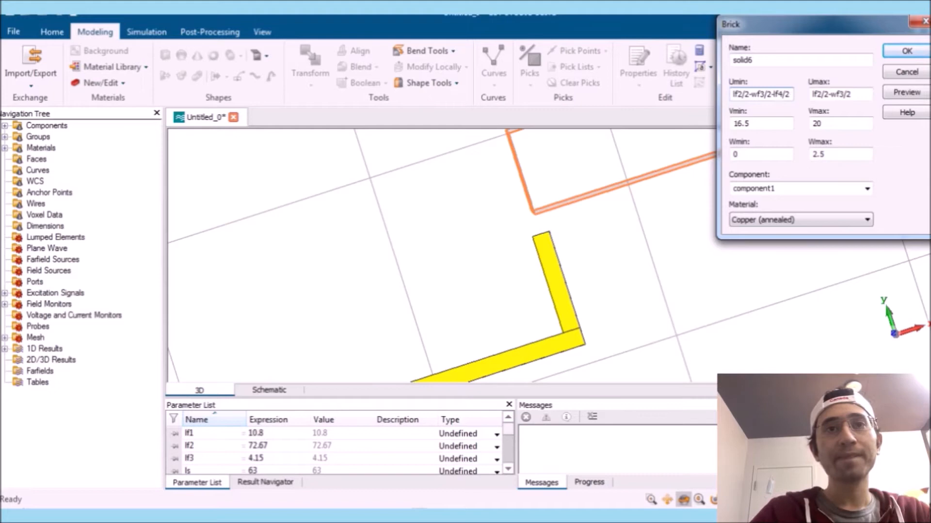
click(856, 95)
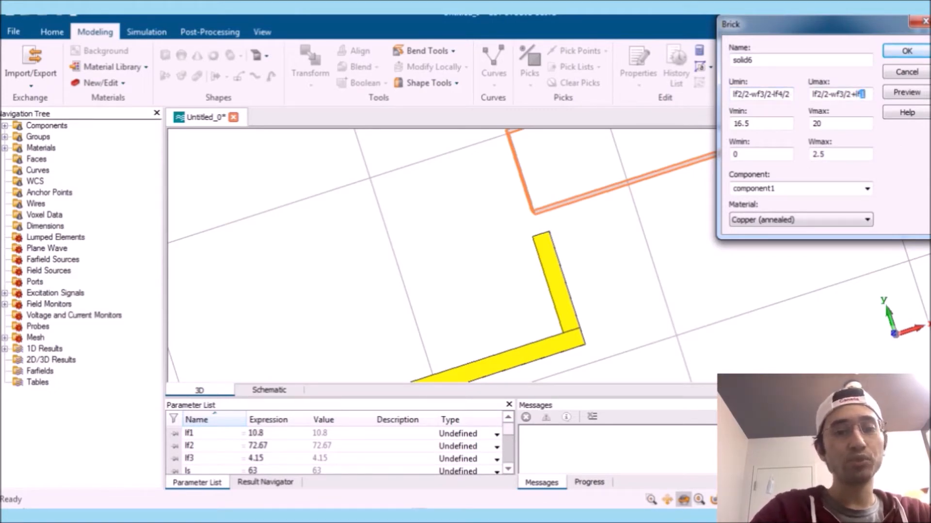
text(+lf4/2)
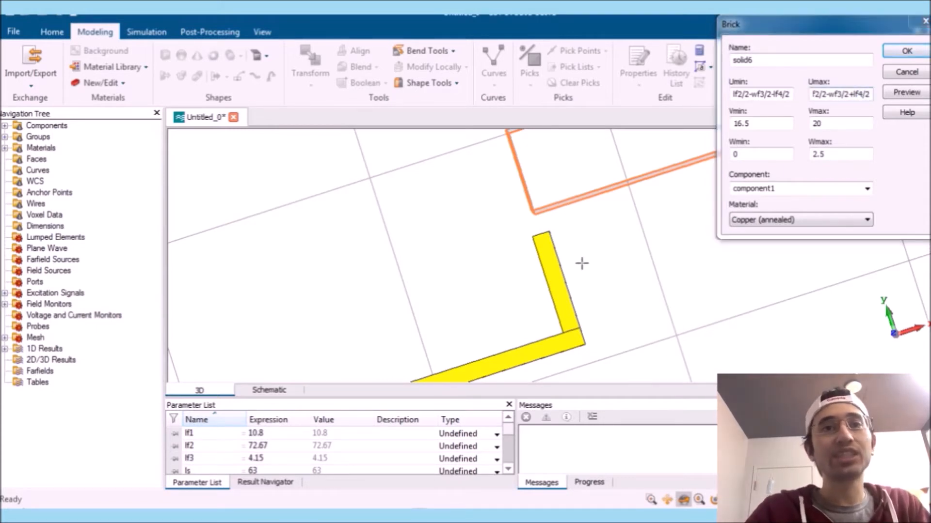
Set the sixth brick's Vmin to lf1+wf2+lf3 and its Vmax to lf1+wf2+lf3+wf4 so it starts at the stub's end
scroll(605, 231, down, 5)
scroll(604, 231, down, 4)
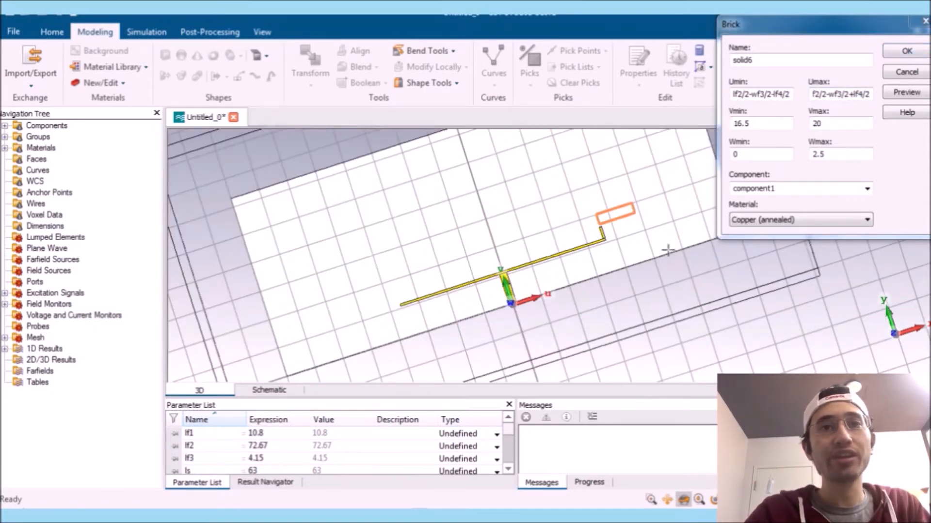
scroll(589, 201, up, 5)
scroll(650, 146, up, 4)
key(Tab)
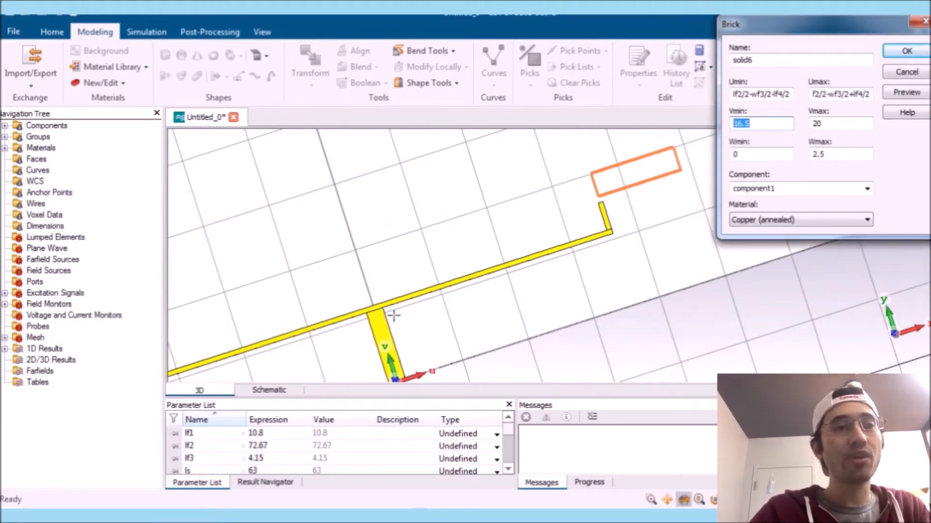
text(lf1+wf2+)
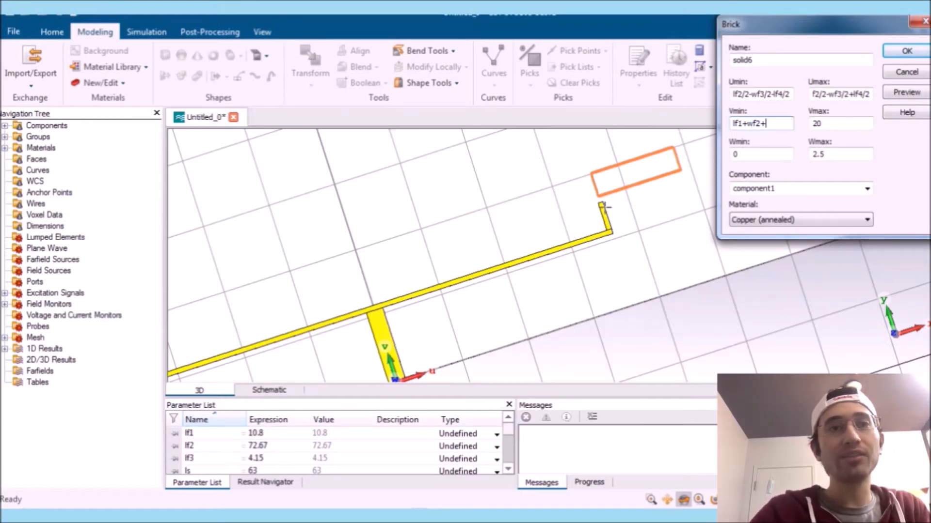
text(lf)
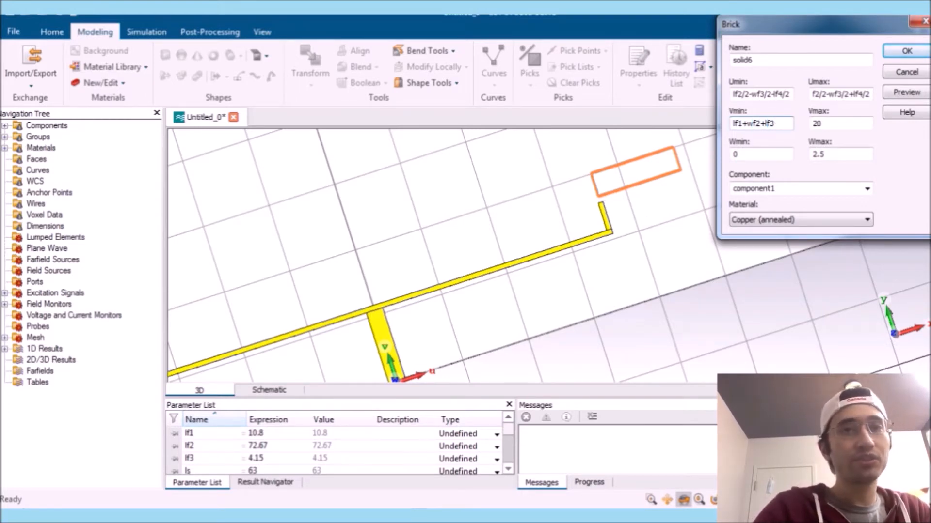
text(3)
key(Tab)
text(lf1+wf2+lf3)
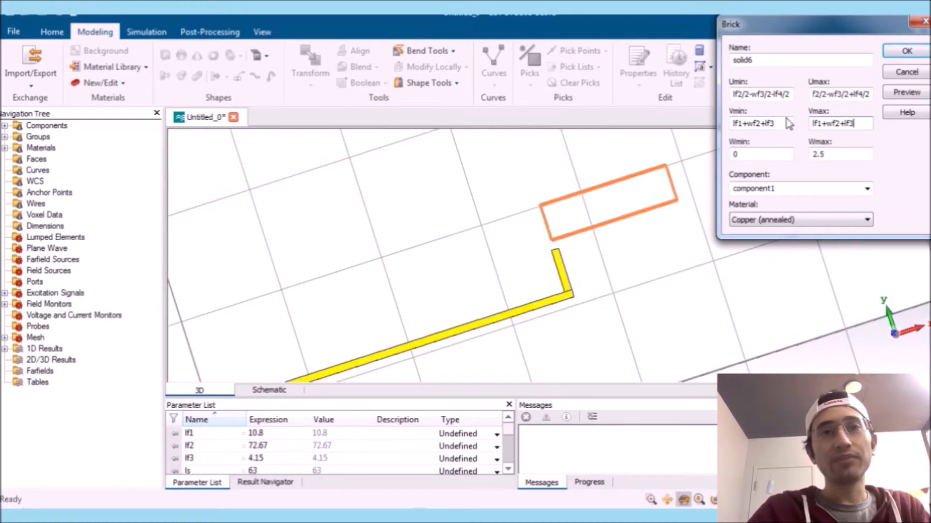
text(+wf4)
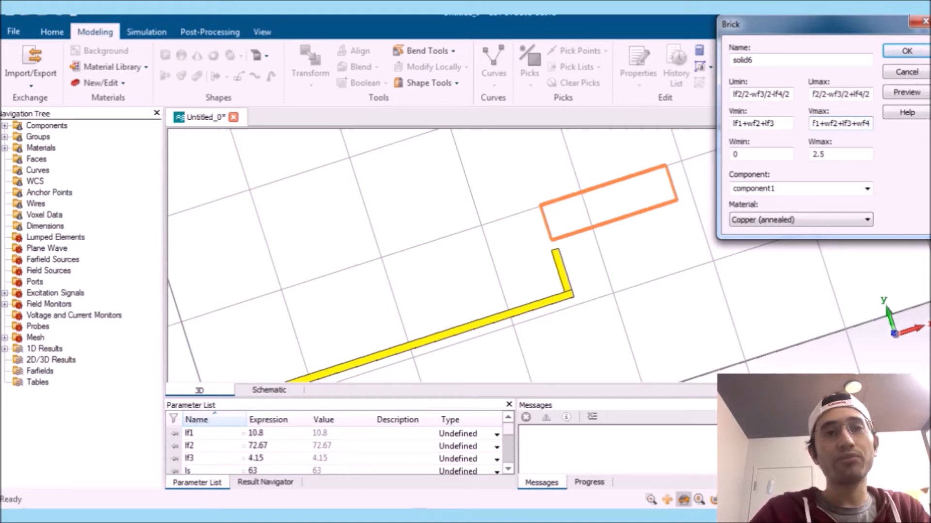
Create the sixth copper brick, defining the missing parameters lf4 as 35.96 and wf4 as 0.1
drag(851, 156, 791, 169)
click(905, 93)
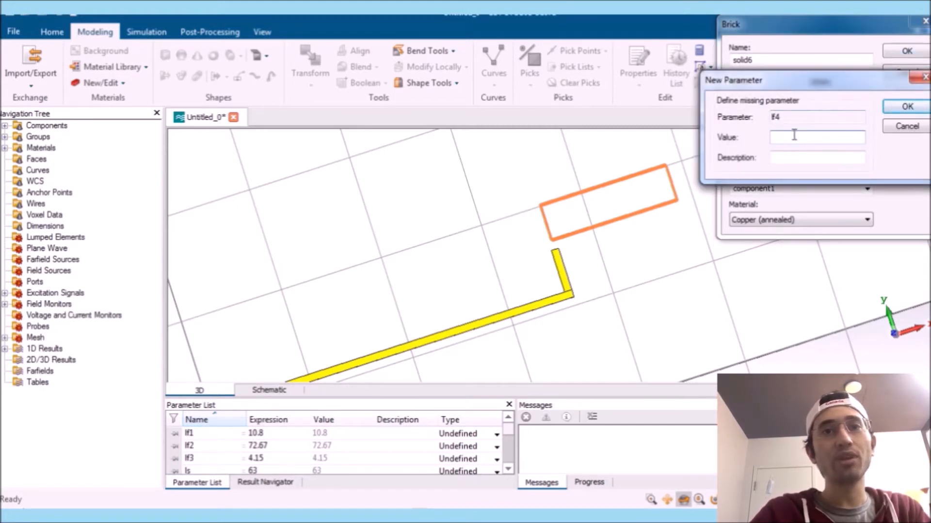
click(794, 136)
text(35.96)
key(Return)
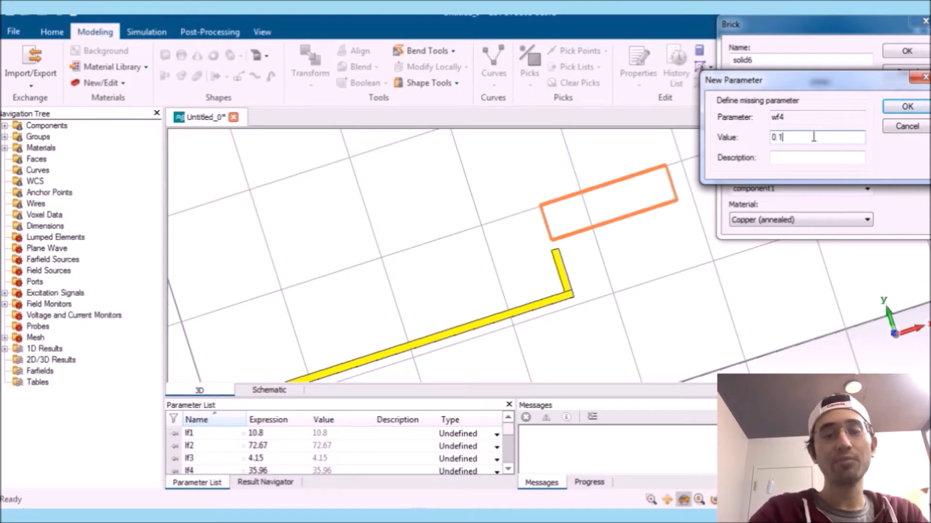
click(903, 106)
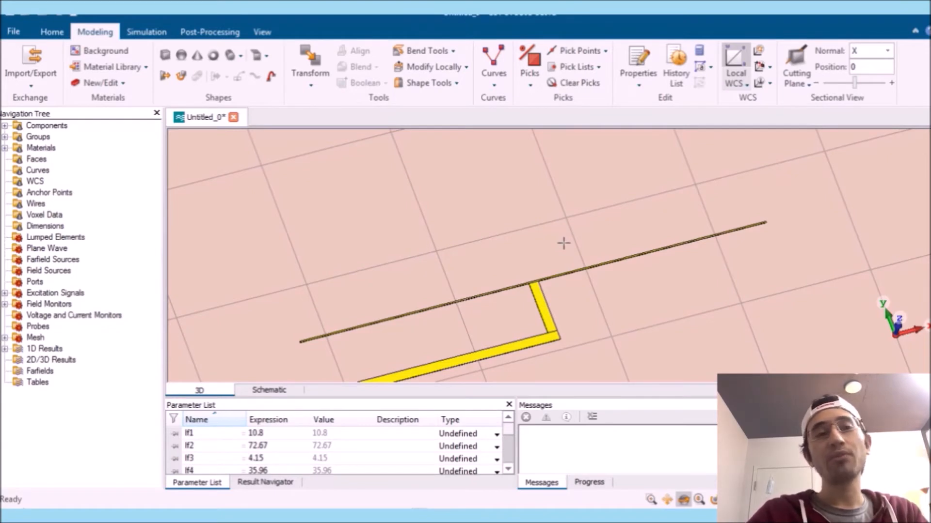
Draw the seventh brick roughly, about 0.8 wide, 3.6 long and 1.4 high, at the positive-U end of the thin strip
scroll(563, 243, up, 5)
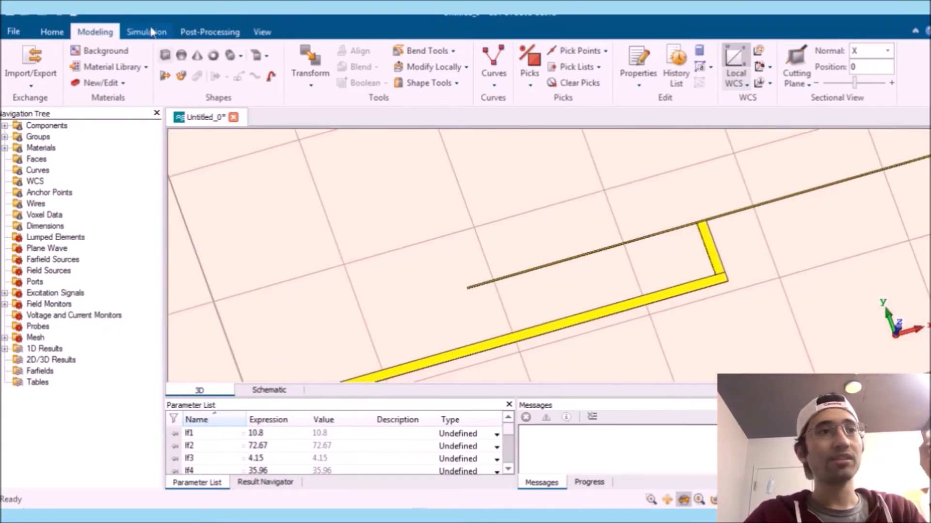
click(165, 55)
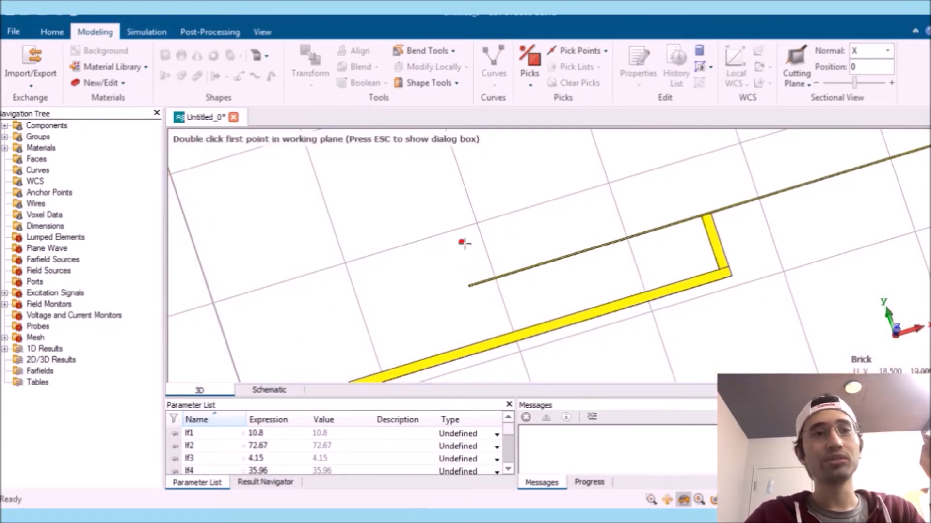
middle_drag(500, 272, 477, 299)
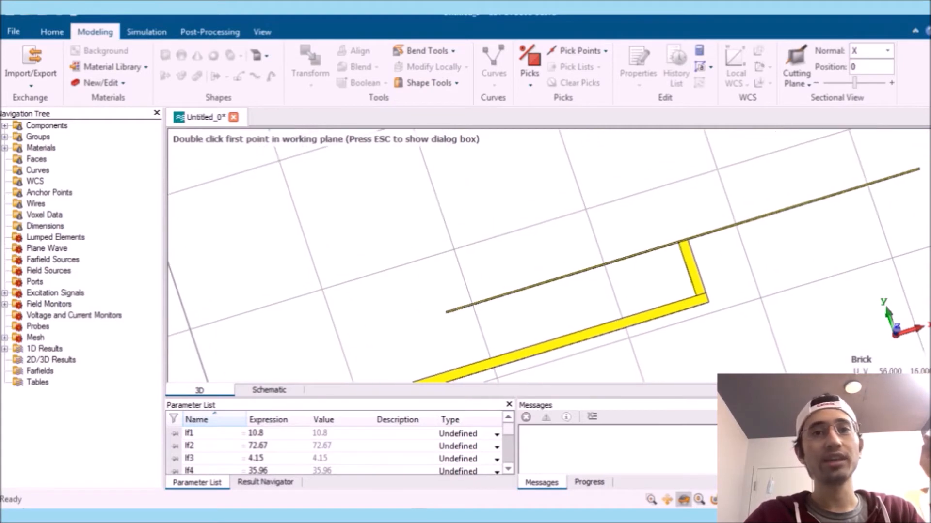
scroll(405, 308, up, 6)
middle_drag(751, 371, 566, 345)
scroll(576, 332, down, 4)
scroll(733, 264, down, 5)
middle_drag(734, 264, 557, 306)
scroll(647, 291, up, 3)
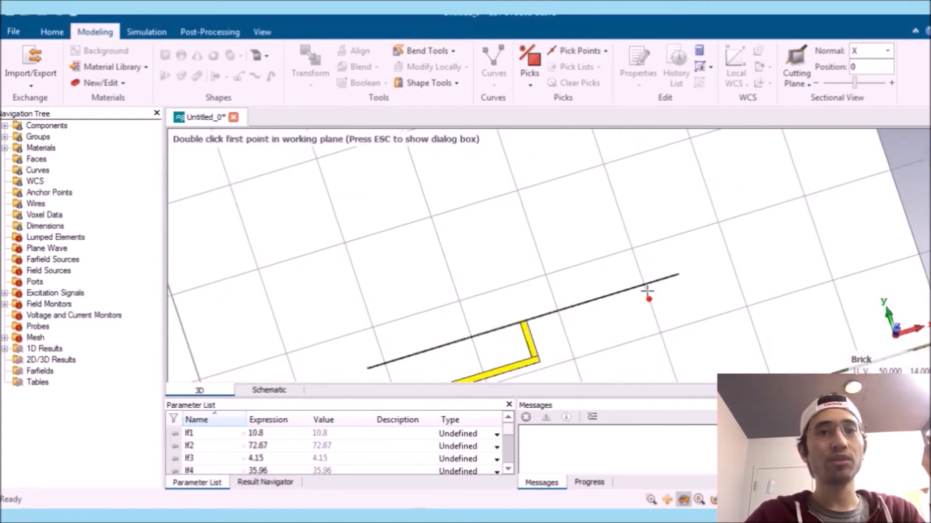
scroll(647, 291, up, 3)
middle_drag(737, 197, 715, 237)
double_click(683, 167)
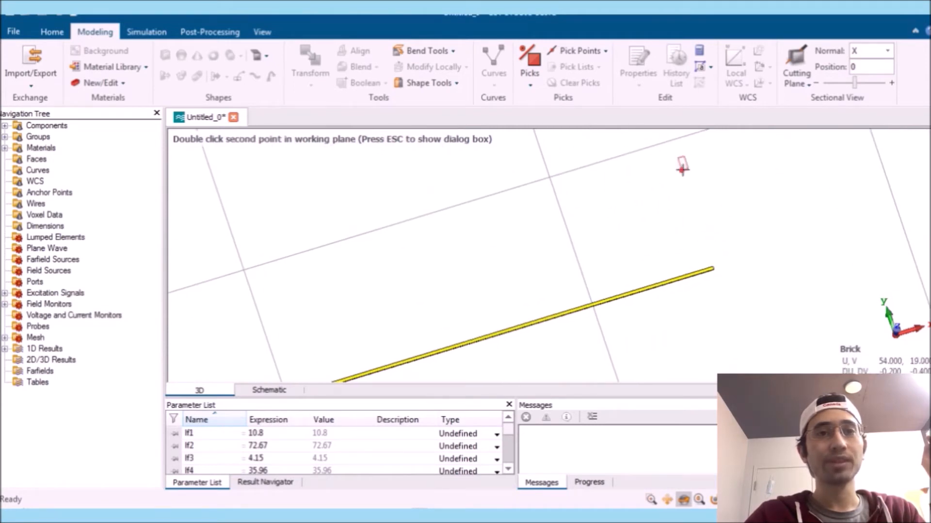
double_click(697, 262)
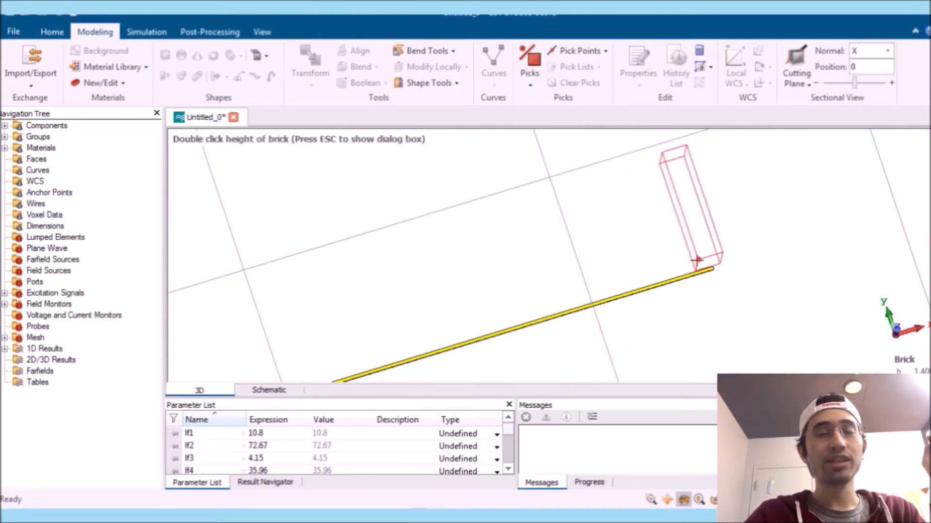
double_click(697, 260)
Set the seventh brick's Umin to lf2/2, the end of the long cross strip
scroll(620, 257, down, 8)
scroll(580, 297, up, 5)
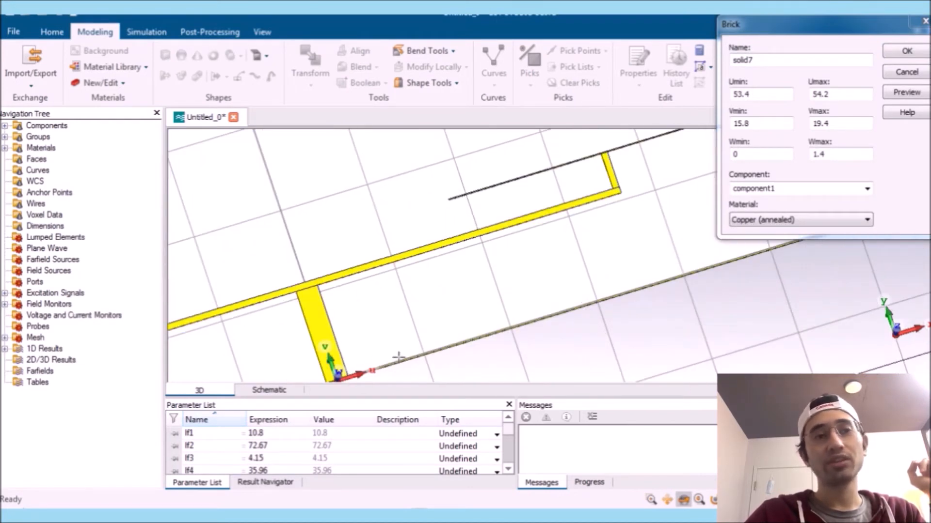
middle_drag(548, 202, 559, 222)
middle_drag(390, 276, 353, 365)
middle_drag(695, 165, 544, 285)
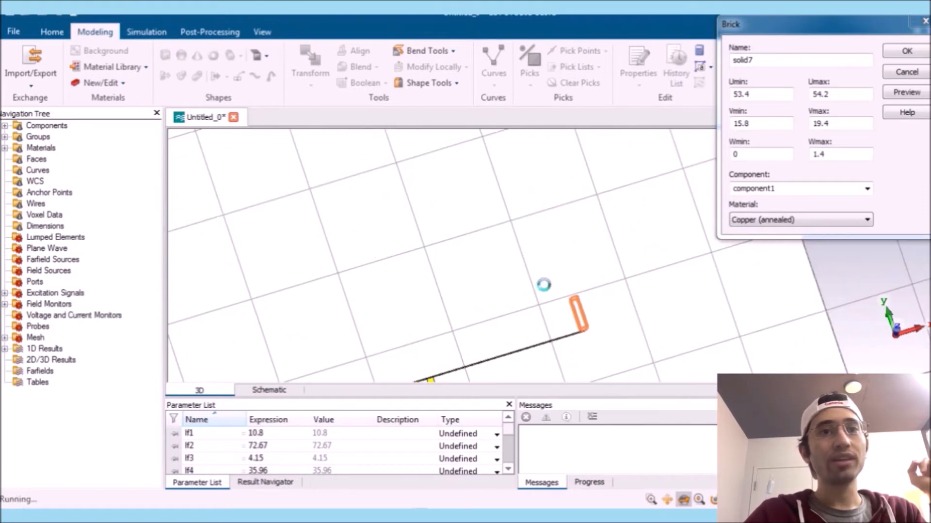
scroll(576, 316, up, 5)
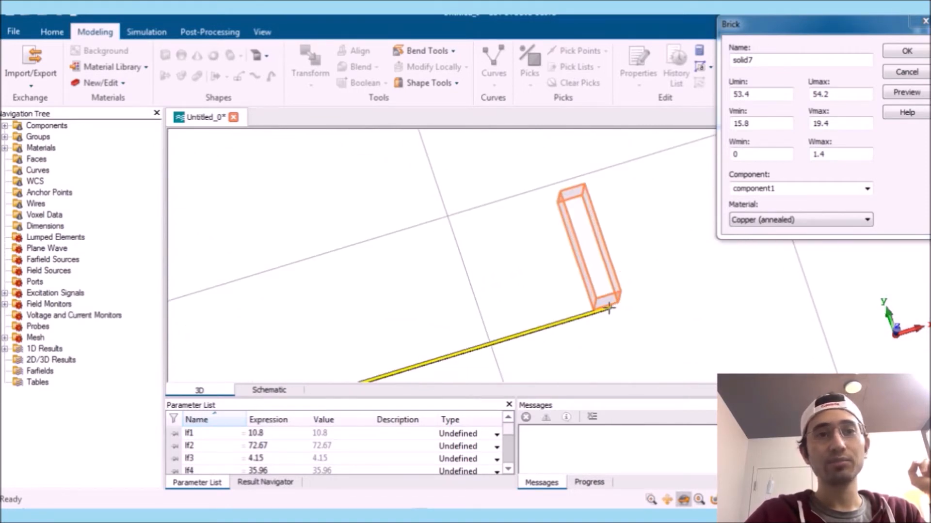
scroll(608, 309, down, 5)
scroll(353, 298, up, 8)
drag(768, 97, 666, 110)
text(lf2/2)
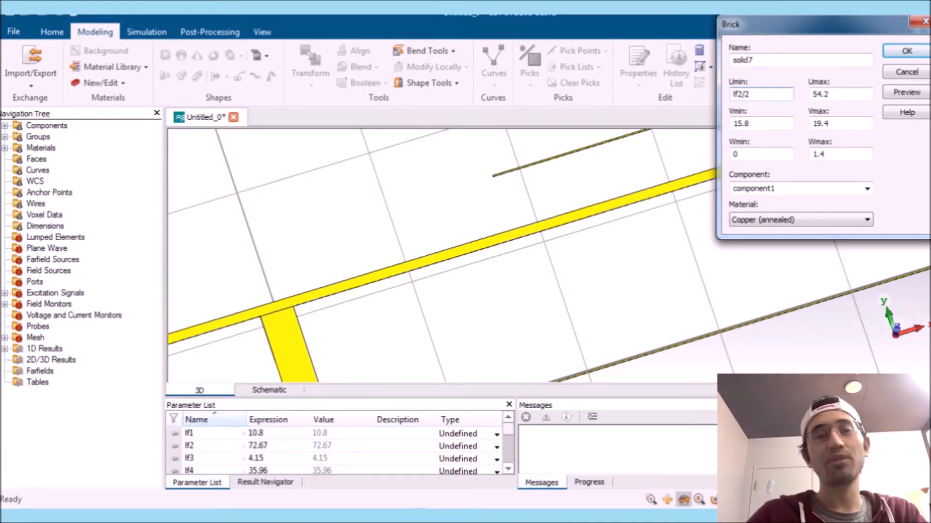
Subtract wf3/2 from the seventh brick's Umin, making it lf2/2-wf3/2 at the stub's centreline
middle_drag(521, 228, 494, 300)
middle_drag(320, 346, 265, 363)
middle_drag(554, 270, 460, 311)
scroll(460, 311, down, 2)
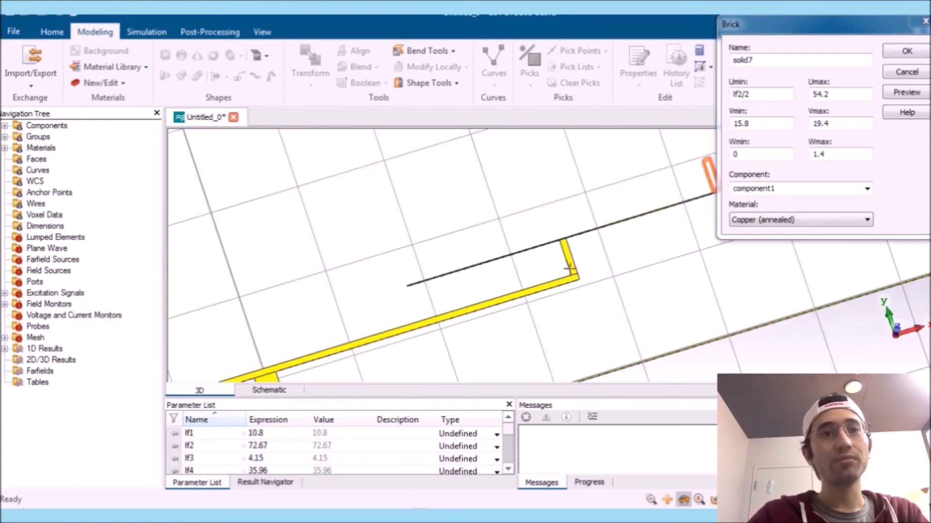
scroll(574, 278, down, 3)
scroll(580, 276, up, 5)
middle_drag(589, 270, 577, 338)
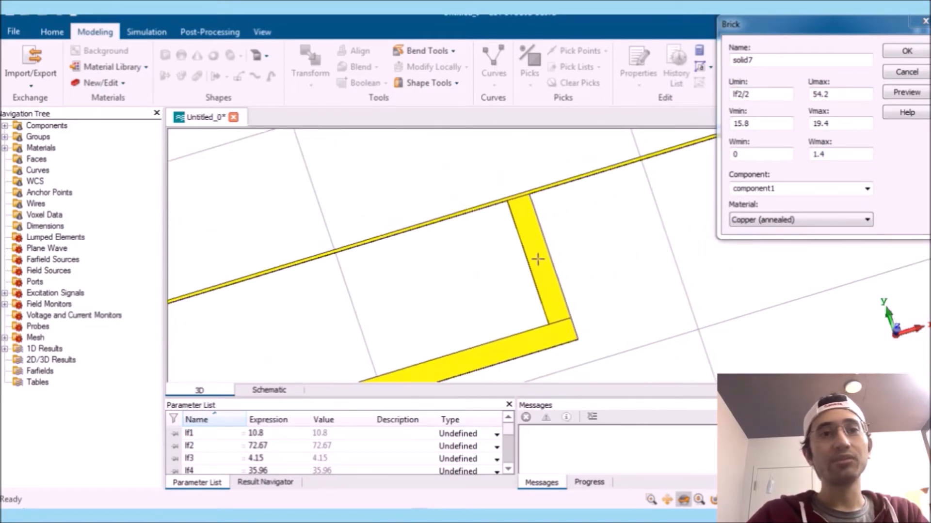
click(783, 95)
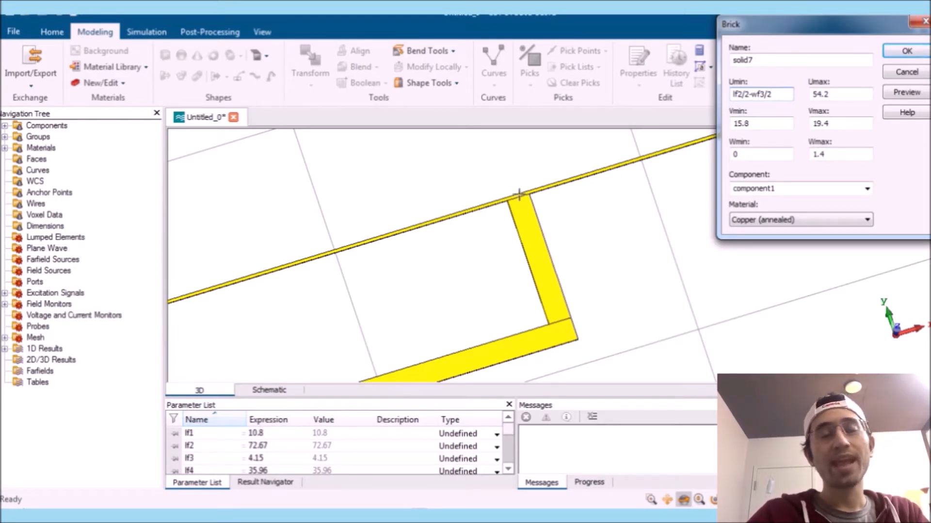
Extend the seventh brick's Umin to lf2/2-wf3/2+lf4/2 and preview its alignment with the thin strip's end
click(519, 194)
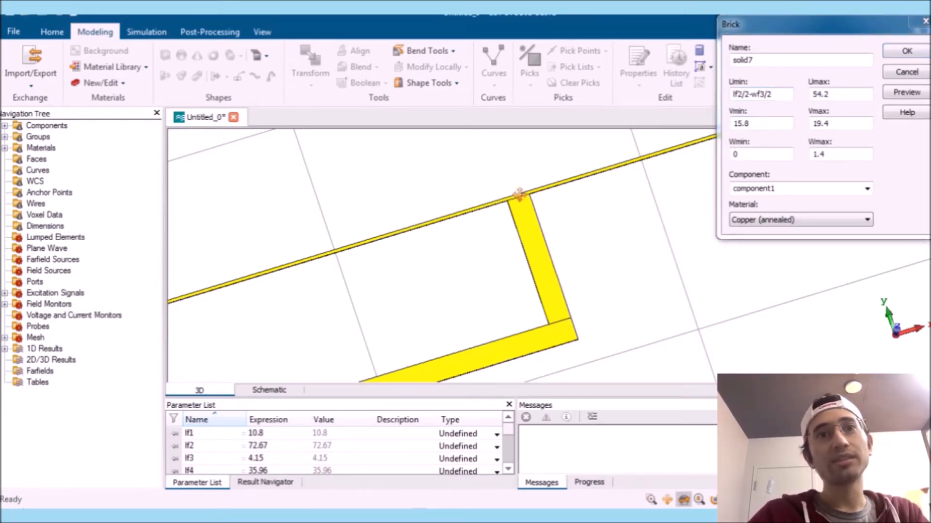
mouse_move(519, 194)
middle_down()
mouse_move(478, 312)
mouse_move(300, 331)
middle_up()
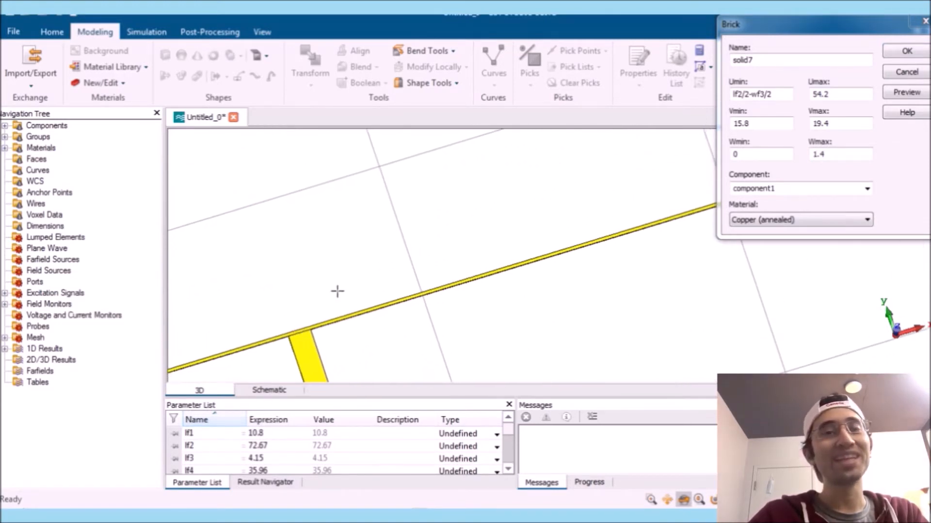
middle_drag(709, 175, 466, 231)
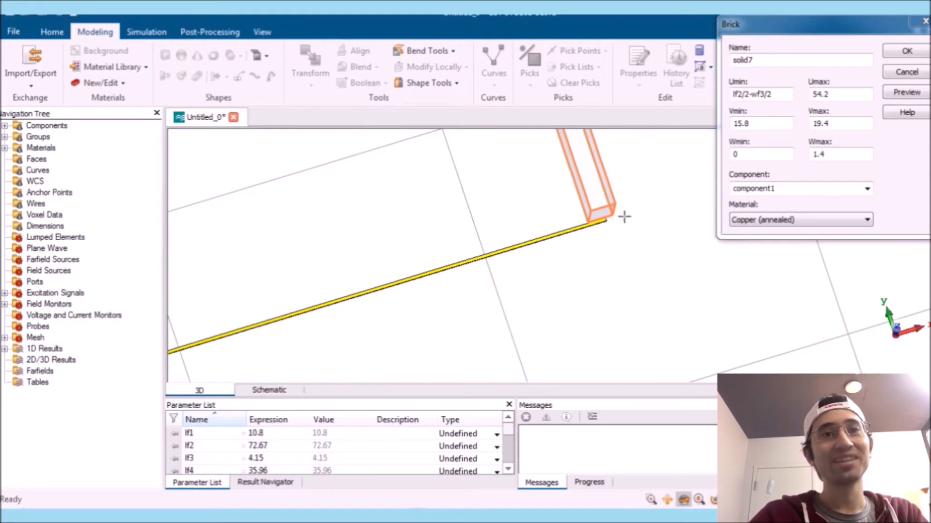
click(779, 94)
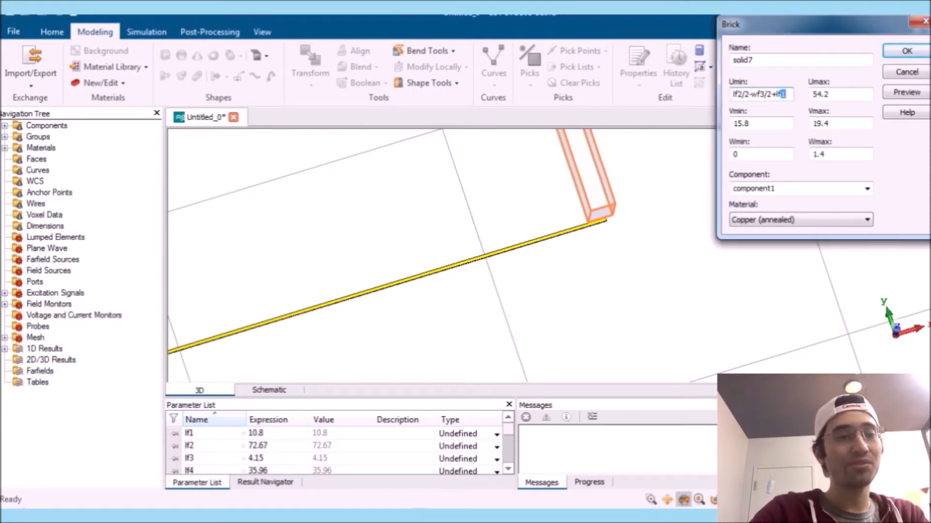
text(2)
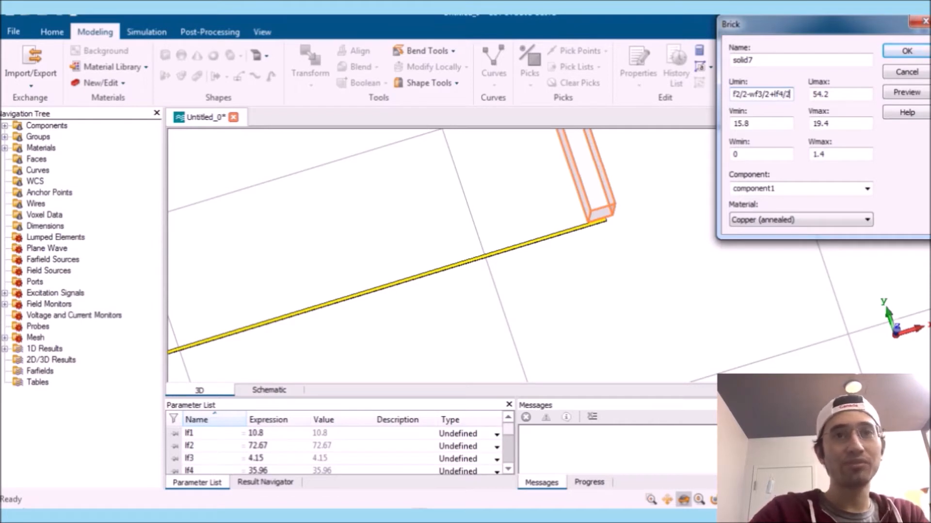
click(896, 97)
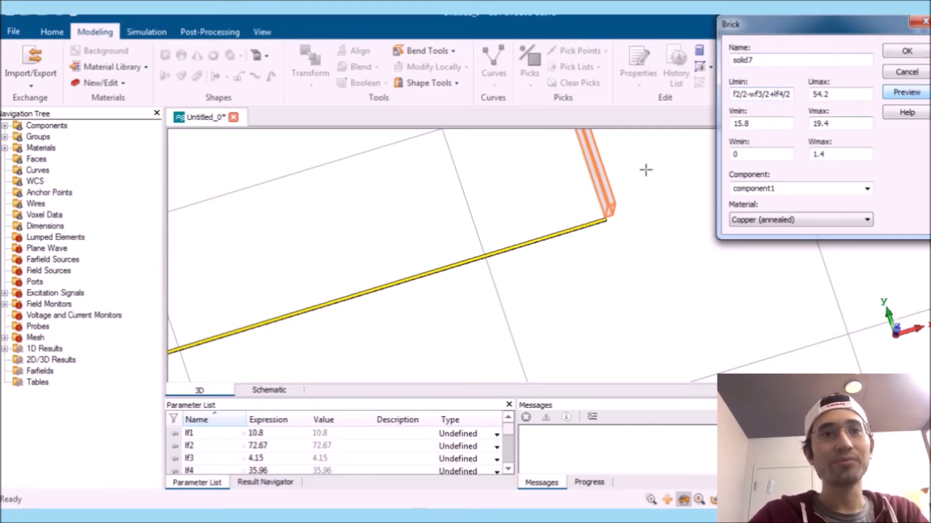
drag(572, 221, 569, 230)
scroll(606, 232, up, 8)
middle_drag(448, 135, 510, 260)
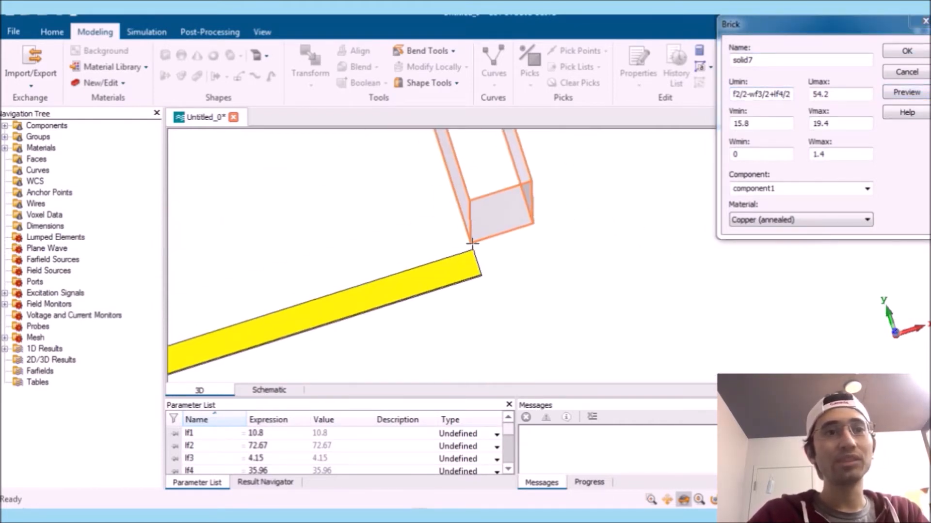
Copy the seventh brick's Umin expression into Umax and subtract wf5, making it lf2/2-wf3/2+lf4/2-wf5
click(776, 95)
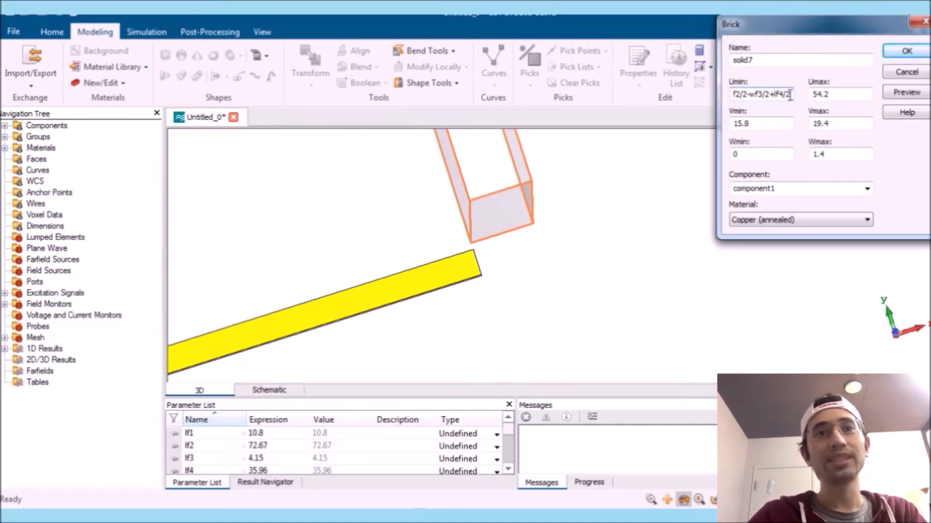
double_click(753, 97)
key(ctrl+c)
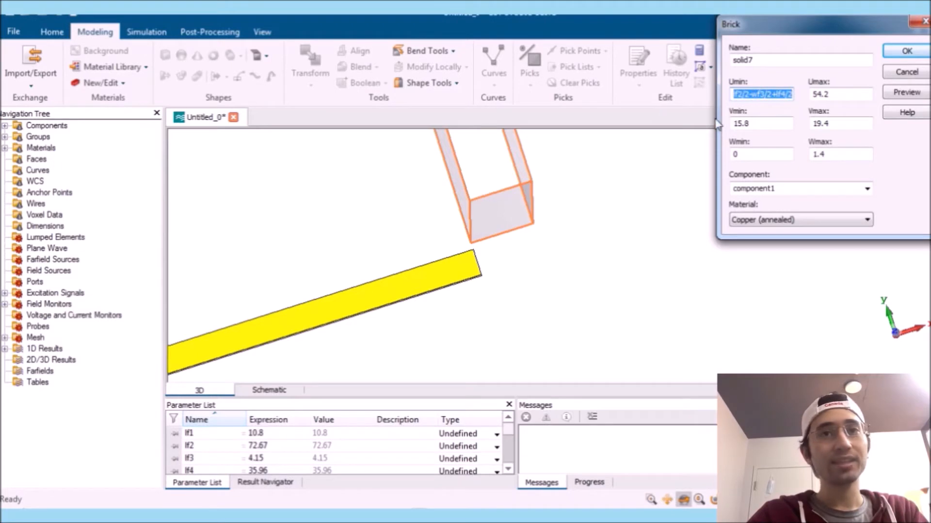
double_click(856, 94)
key(ctrl+v)
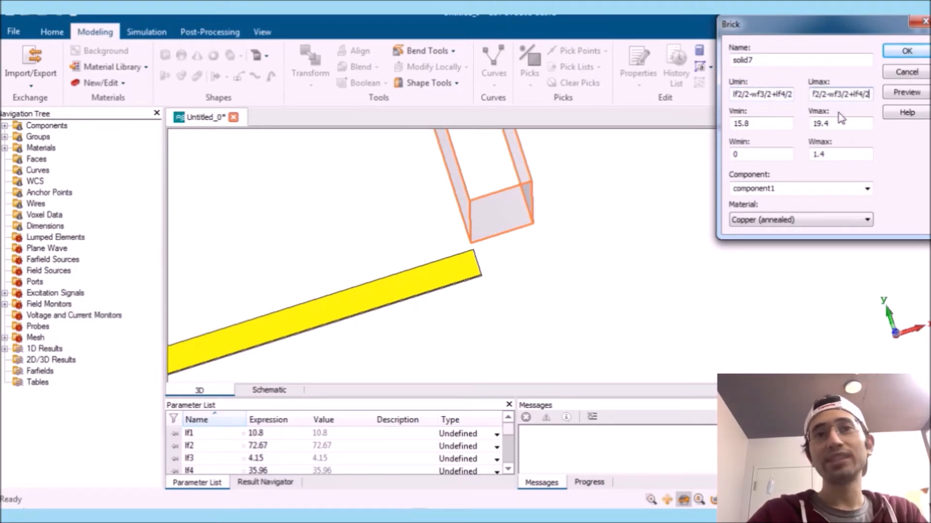
text(-)
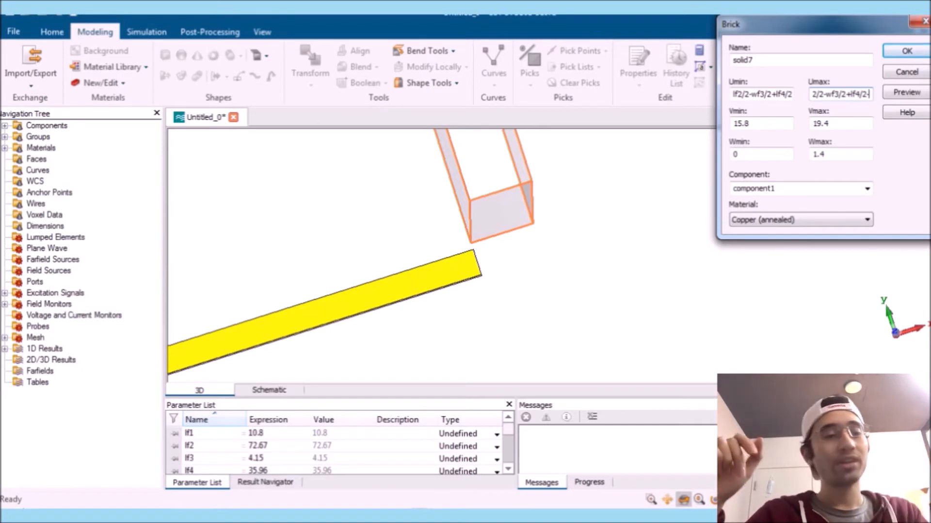
text(wf5)
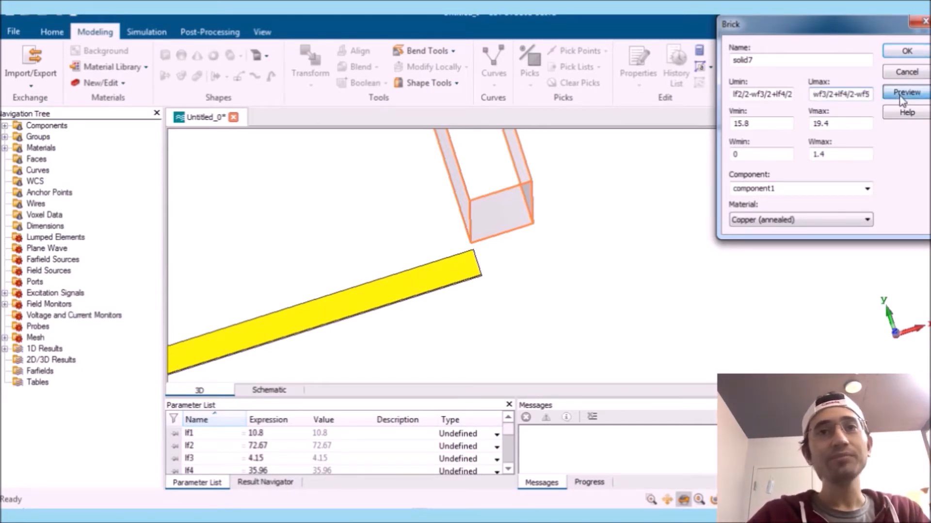
click(902, 51)
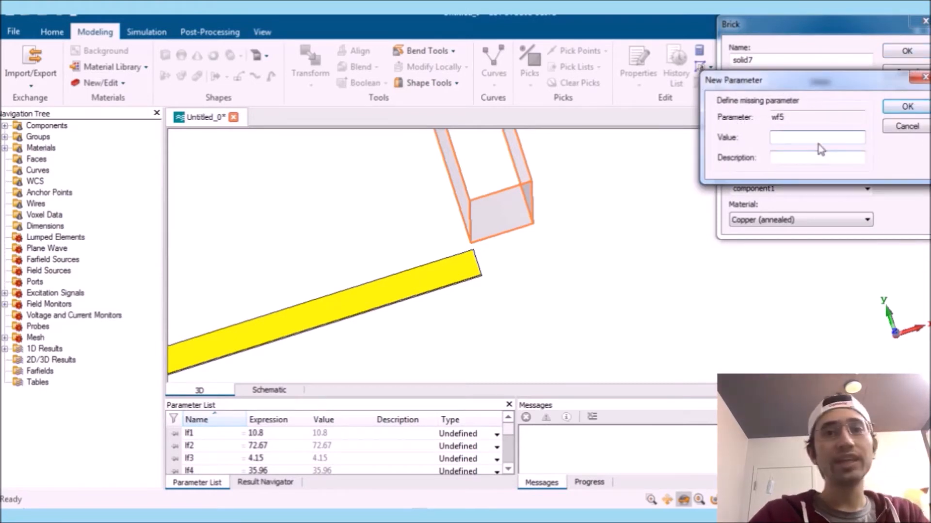
Define the new parameter wf5 with the value 0.1
text(0.1)
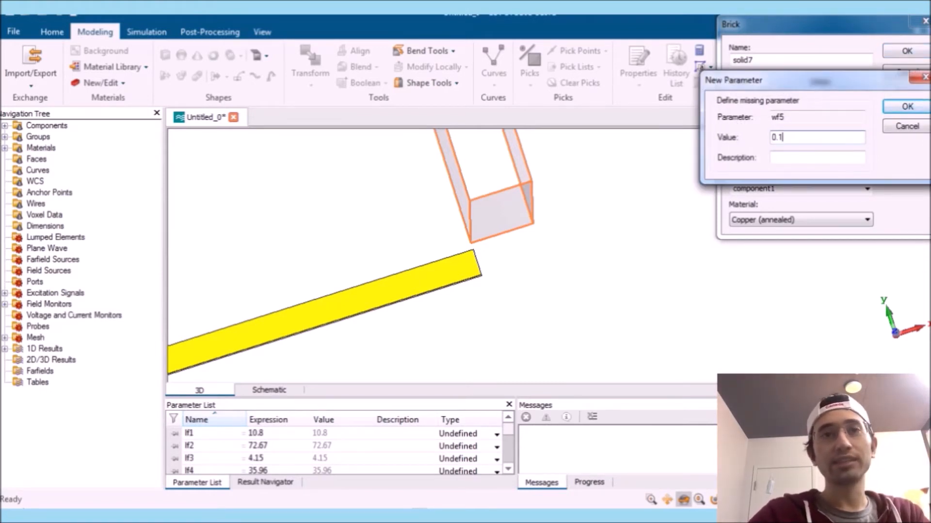
click(904, 107)
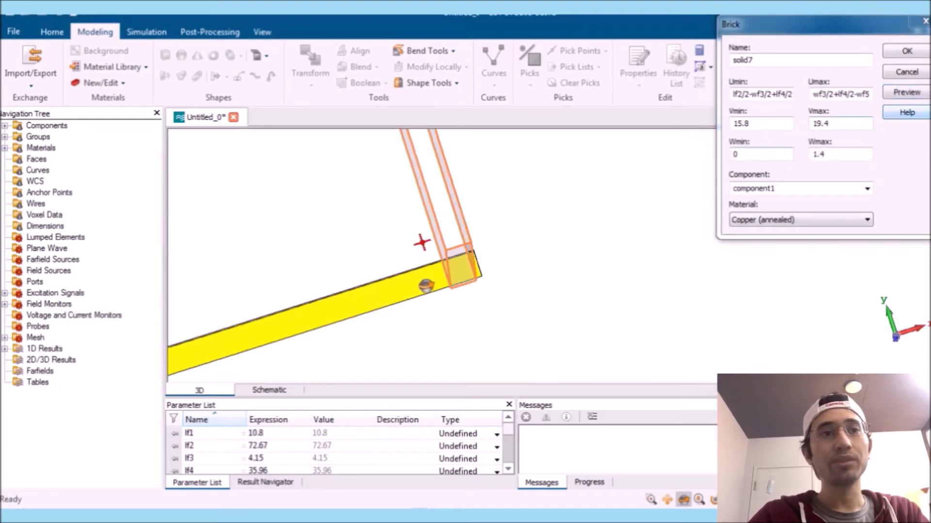
Set the seventh brick's Vmin to lf1+wf2, the far edge of the long cross strip
scroll(448, 264, down, 4)
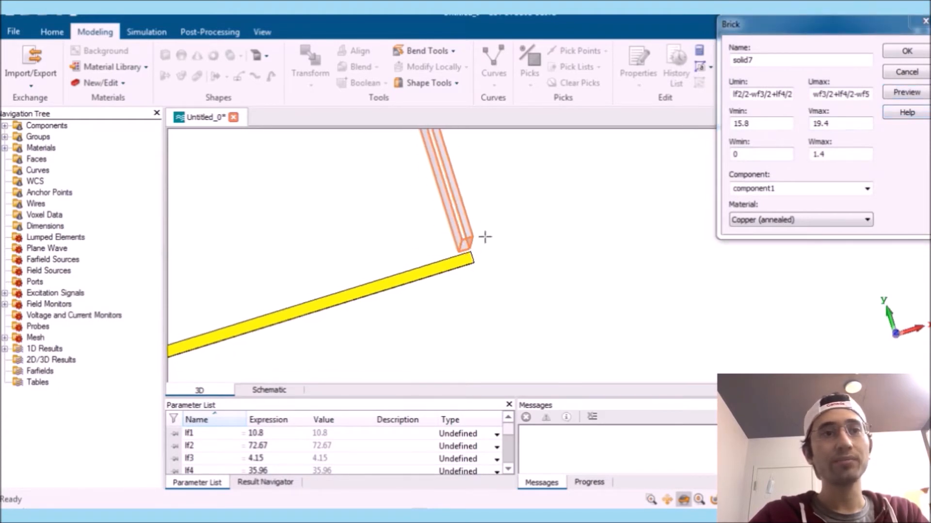
scroll(654, 189, down, 10)
scroll(567, 278, up, 4)
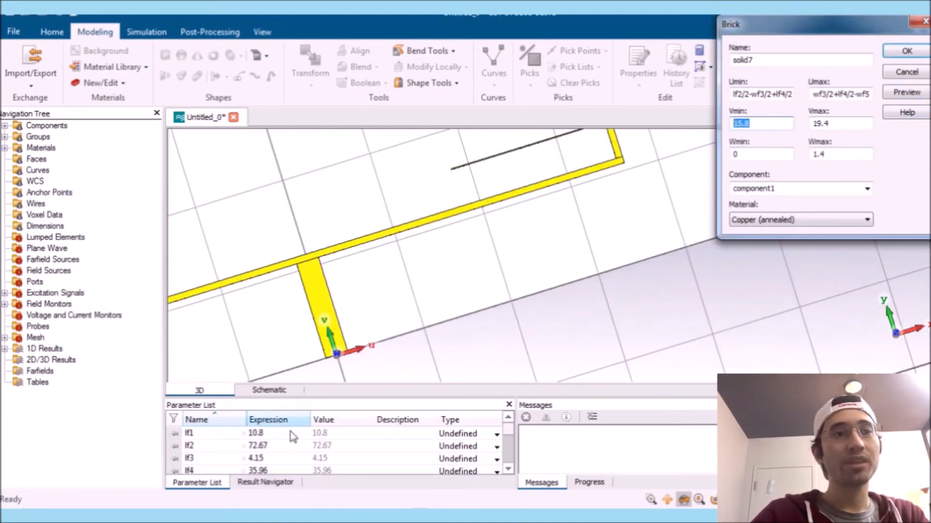
text(lf1+wf2)
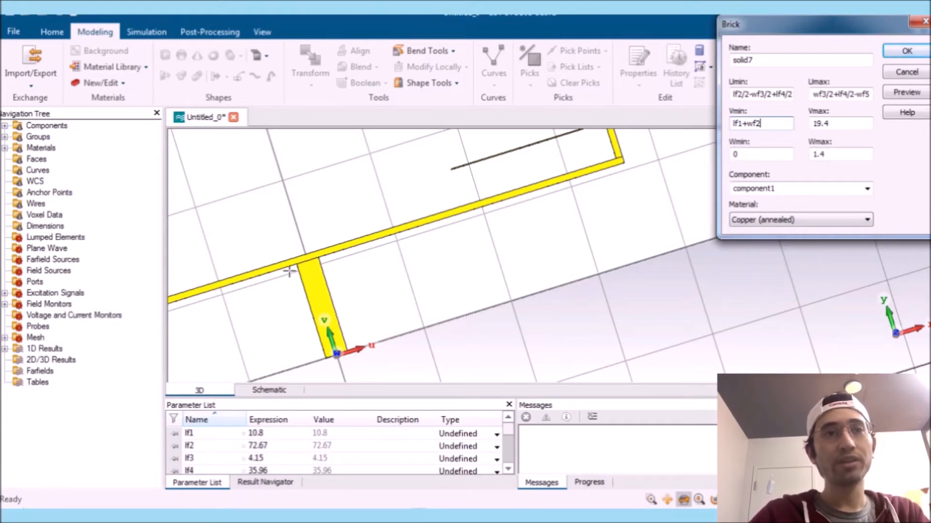
middle_drag(587, 148, 463, 252)
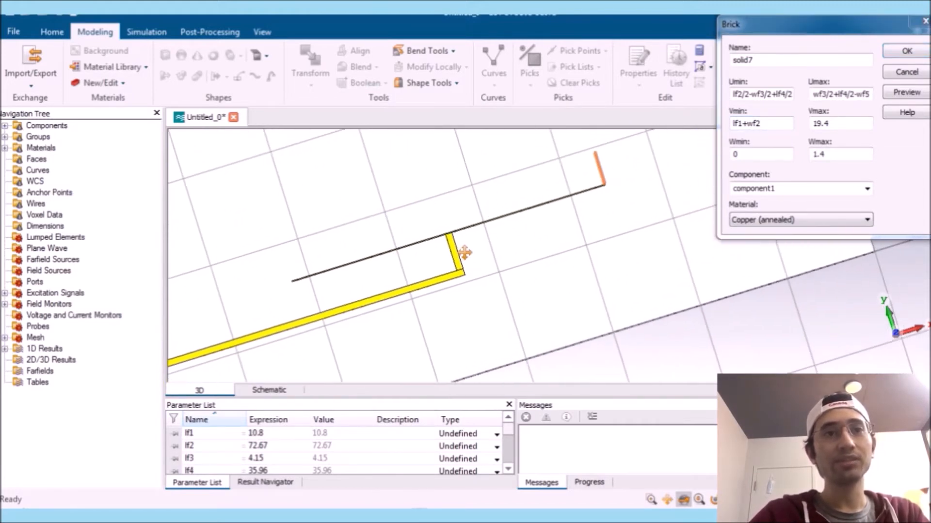
Extend the seventh brick's Vmin to lf1+wf2+lf3+wf4 and preview it against the thin strip
click(779, 121)
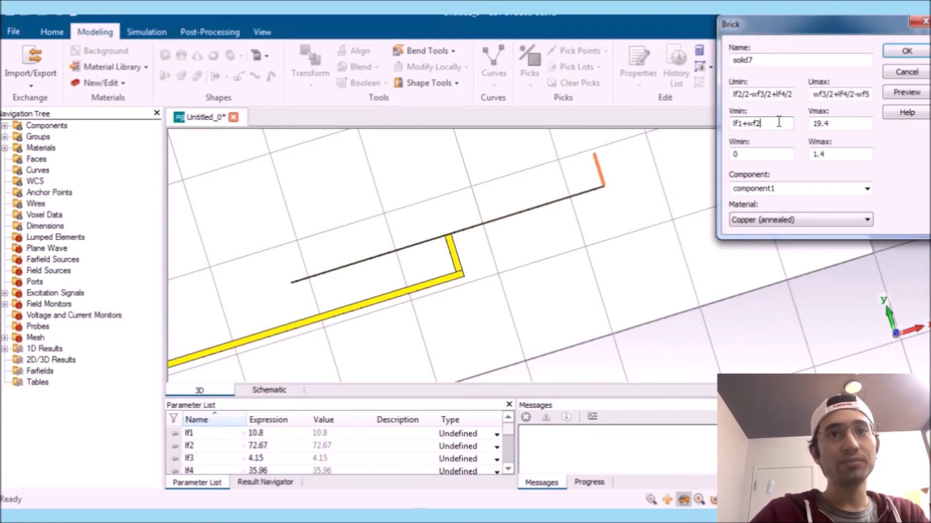
text(lf3+wf4)
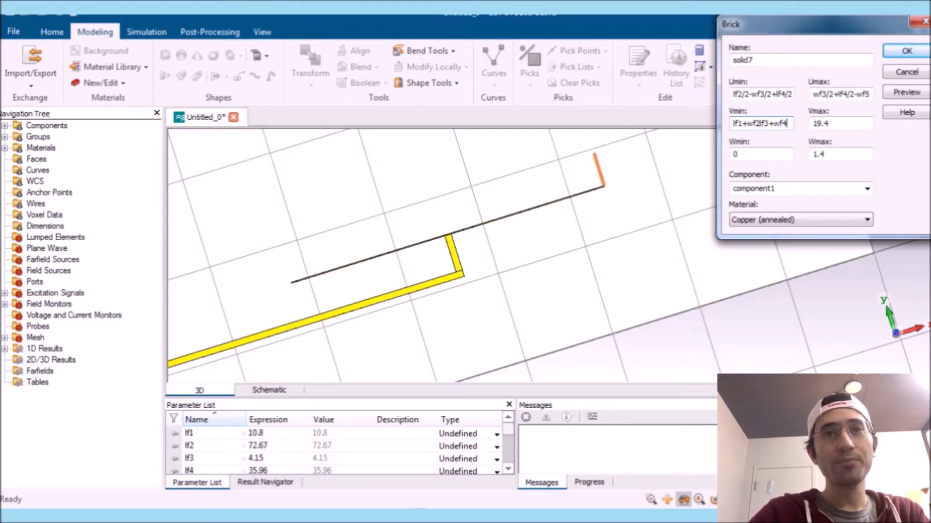
key(Return)
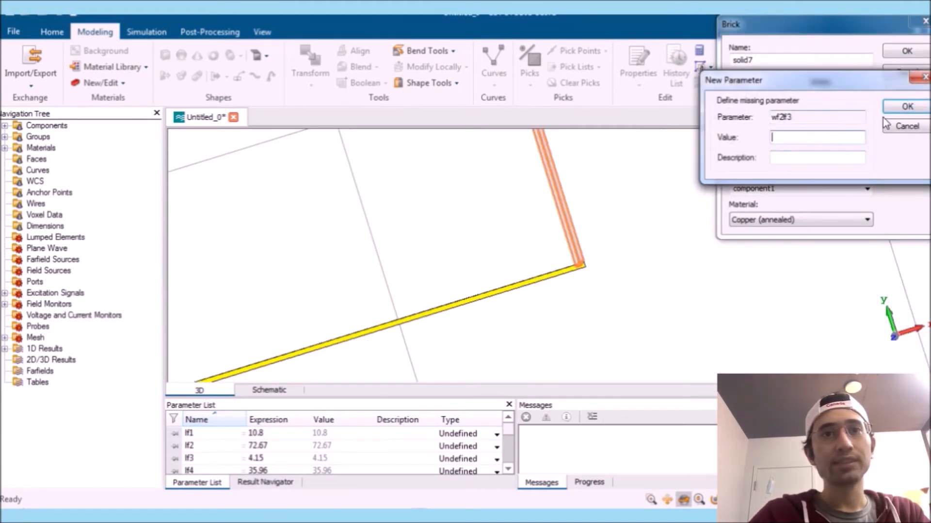
click(919, 81)
click(880, 164)
click(774, 124)
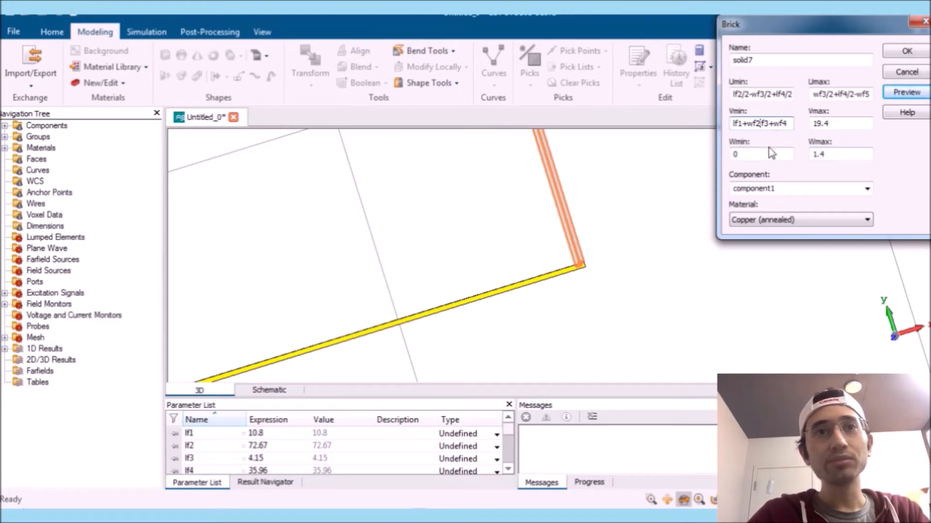
text(+)
click(905, 92)
Set the seventh brick's Wmax to t and preview its thickness at the thin strip's end
scroll(557, 284, up, 5)
middle_drag(613, 224, 514, 283)
drag(832, 158, 761, 158)
text(t)
click(901, 93)
scroll(557, 244, up, 4)
scroll(557, 244, down, 6)
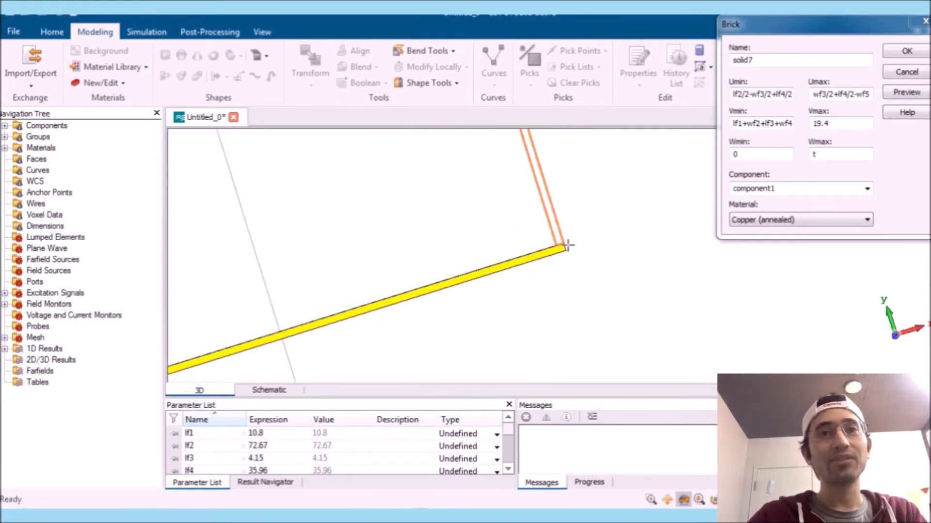
Copy the seventh brick's Vmin expression into Vmax and add lf5, making it lf1+wf2+lf3+wf4+lf5
double_click(763, 125)
key(ctrl+c)
double_click(835, 123)
key(ctrl+v)
text(+lf)
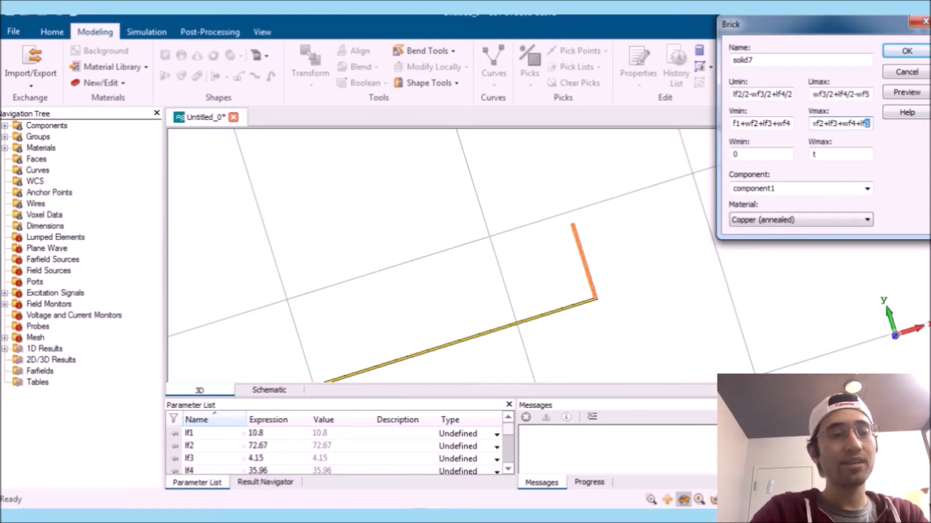
Define the new parameter lf5 as 2.33 and create the seventh brick
click(919, 93)
text(2.33)
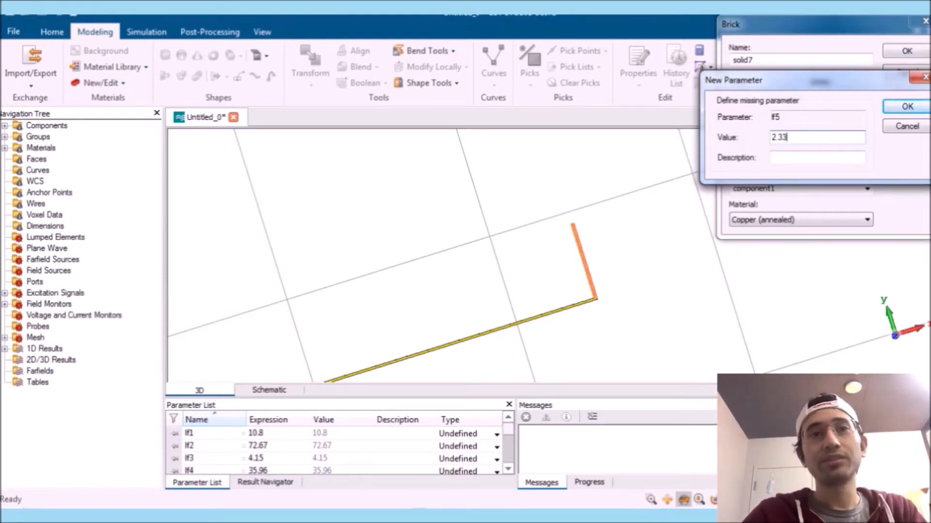
click(905, 107)
click(906, 51)
Draw an eighth brick about 2.6 by 3.8 and about 4 deep, just beyond the free end of the new short strip
scroll(554, 300, down, 3)
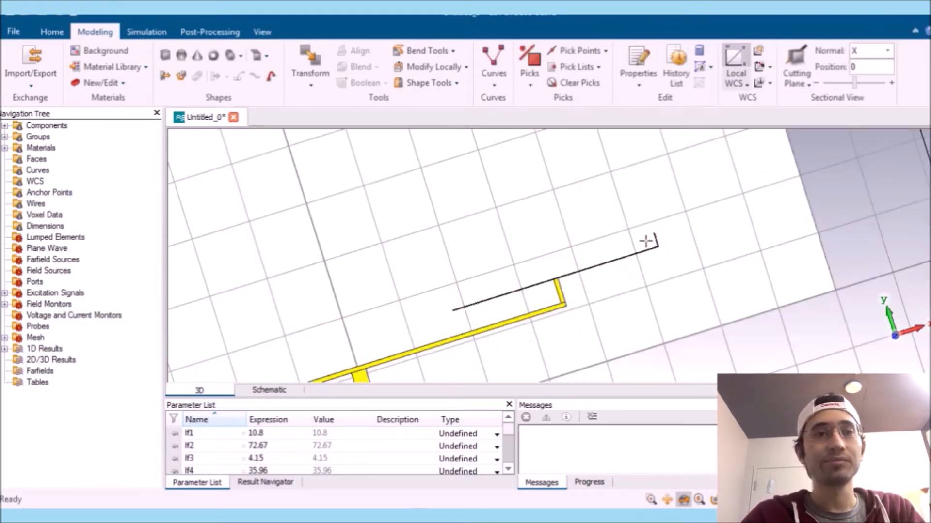
scroll(647, 243, up, 2)
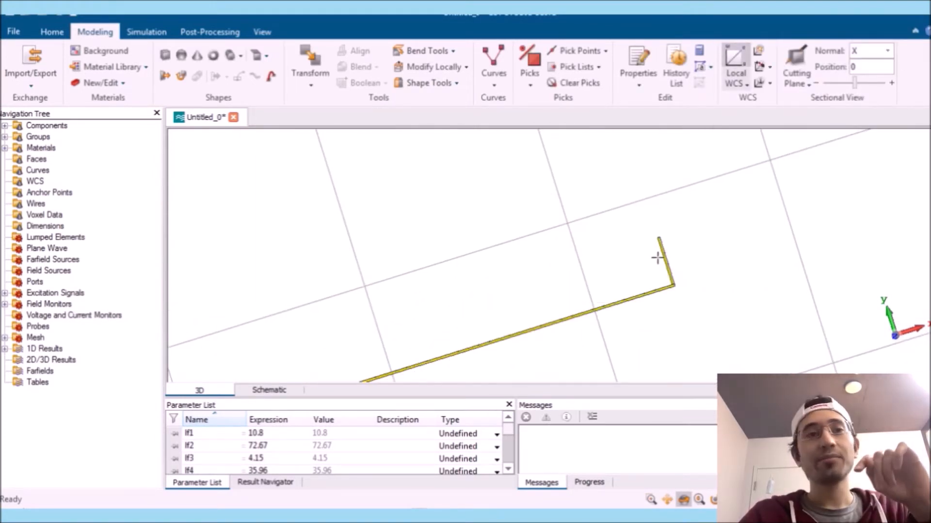
scroll(467, 178, down, 4)
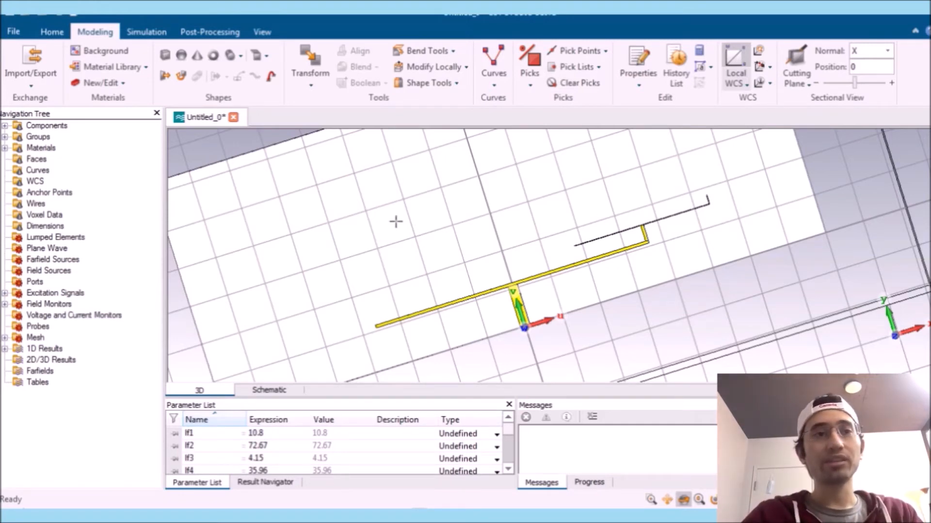
scroll(625, 291, up, 5)
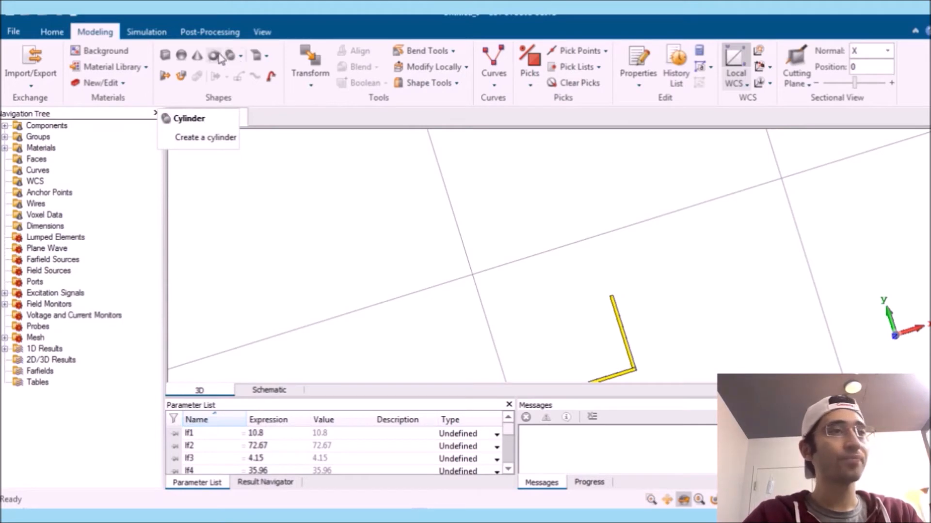
click(165, 55)
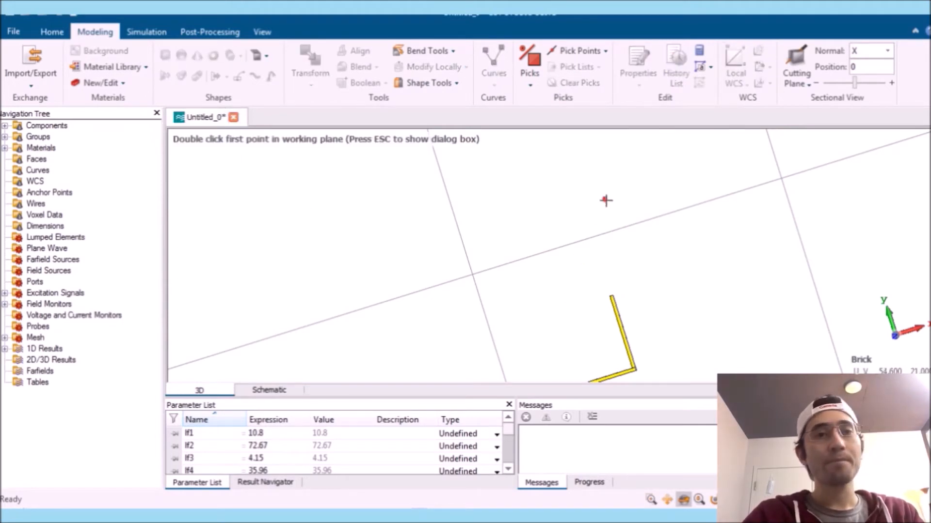
double_click(615, 163)
double_click(568, 305)
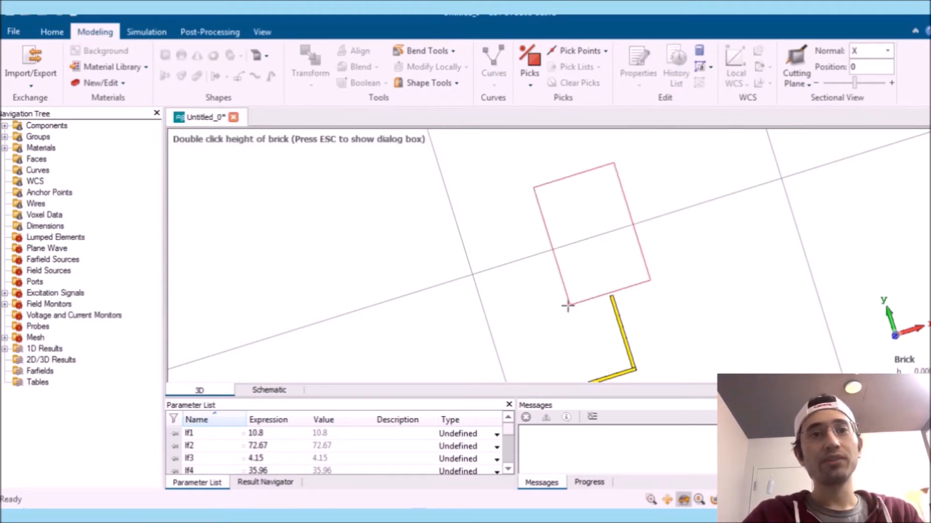
double_click(571, 302)
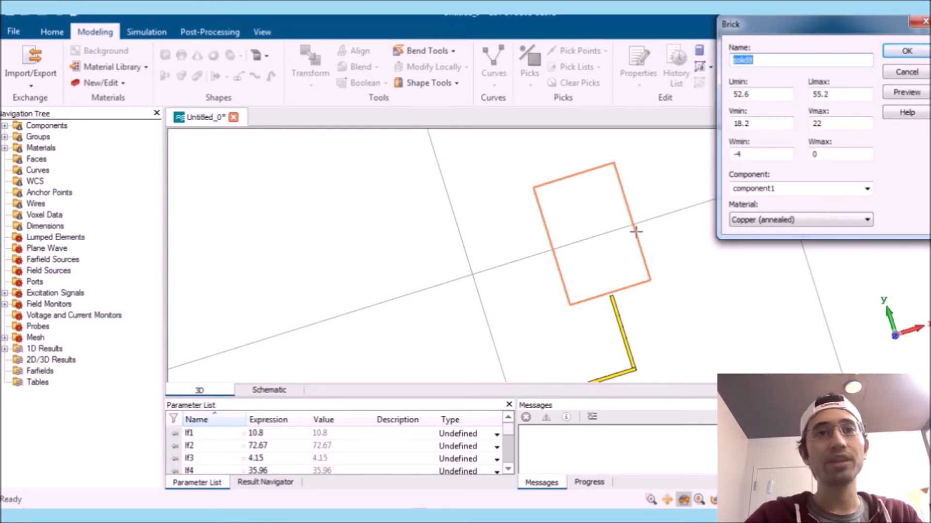
Set the eighth brick's Umin to lf2/2, the end of the long cross strip
scroll(658, 223, down, 7)
scroll(663, 243, up, 3)
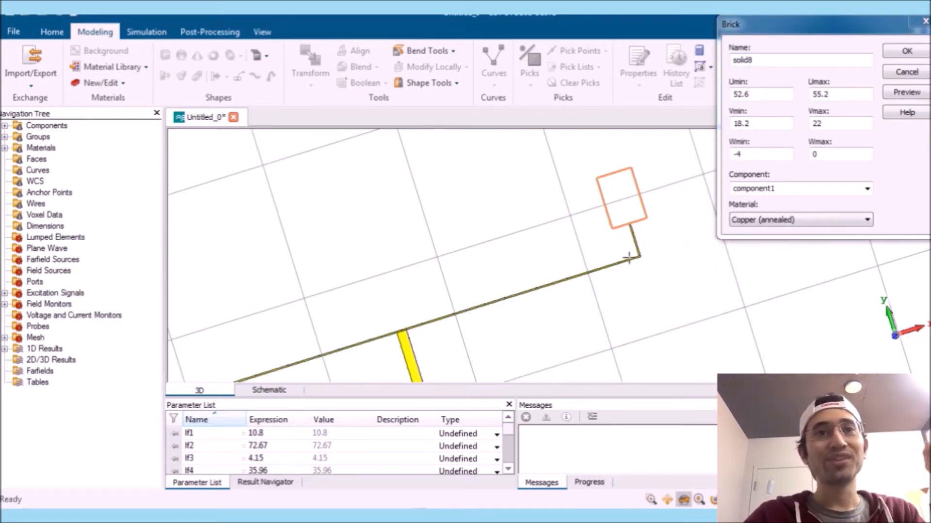
middle_drag(628, 257, 651, 247)
middle_drag(595, 289, 615, 268)
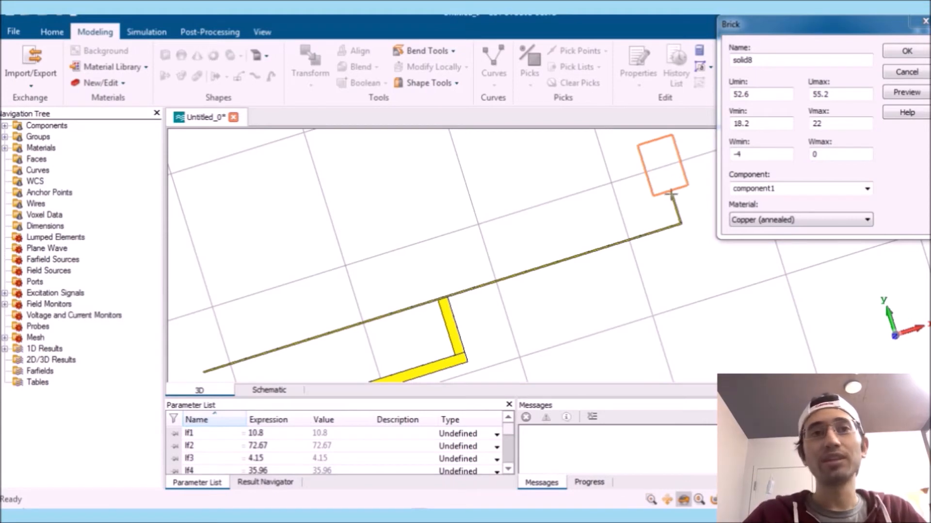
scroll(670, 194, down, 3)
scroll(586, 268, up, 2)
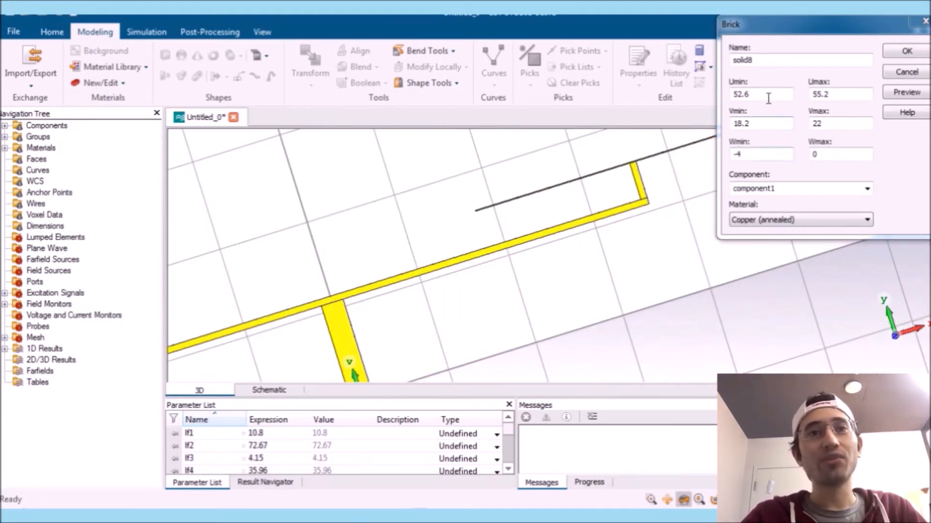
drag(767, 97, 677, 100)
text(lf1)
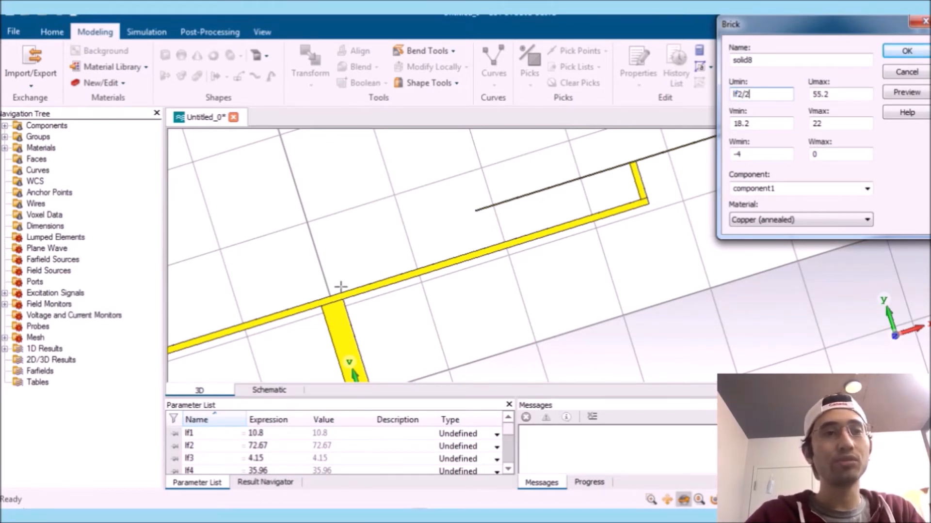
Subtract wf3/2 from the eighth brick's Umin, making it lf2/2-wf3/2 at the stub's centreline
middle_drag(322, 308, 279, 364)
scroll(594, 241, up, 3)
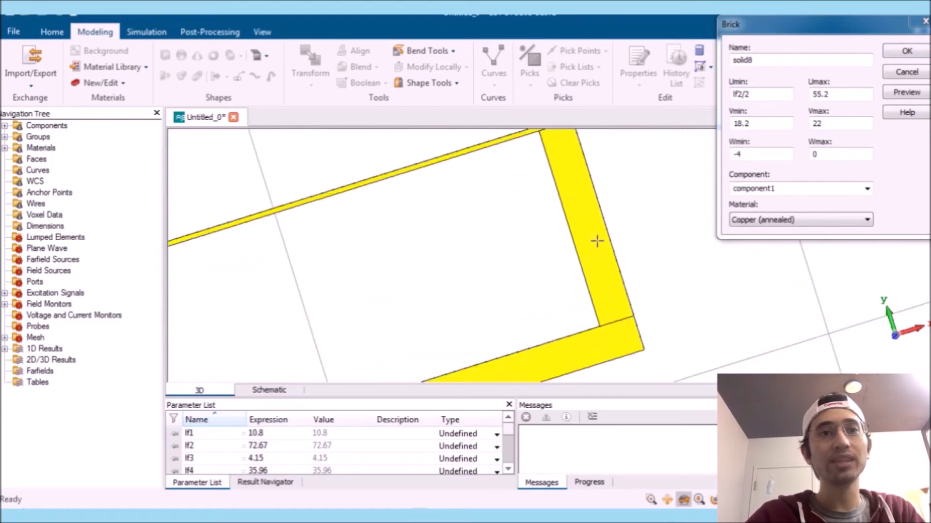
click(785, 95)
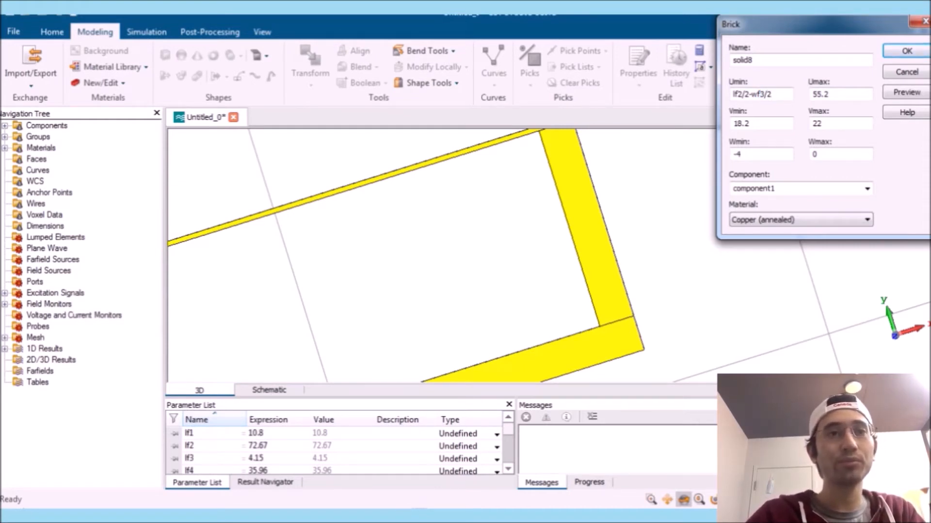
Add lf4/2 to the eighth brick's Umin, making it lf2/2-wf3/2+lf4/2 at the thin strip's end
scroll(497, 320, down, 5)
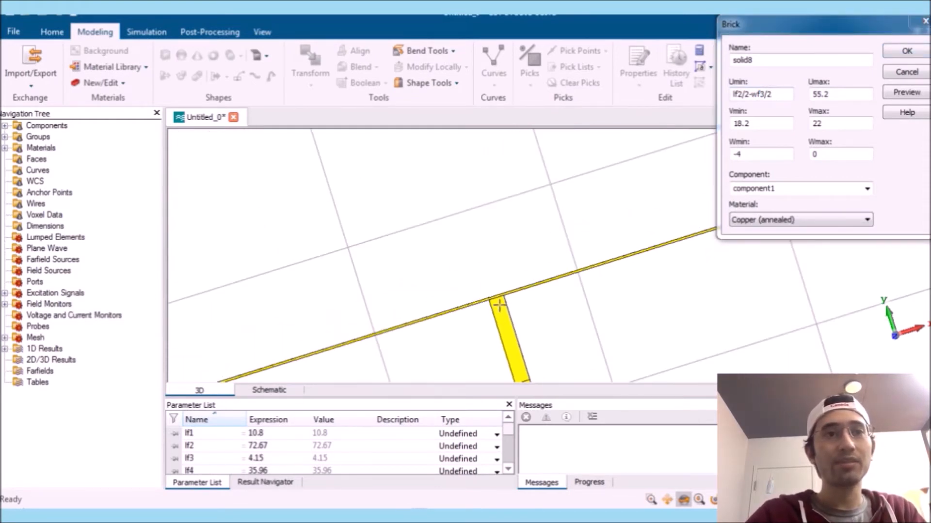
click(778, 94)
text(+)
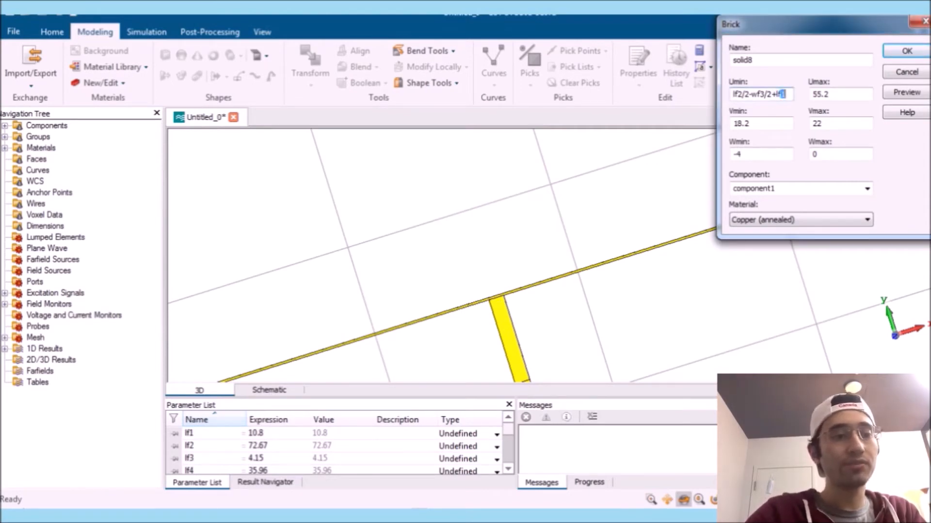
text(lf4/2)
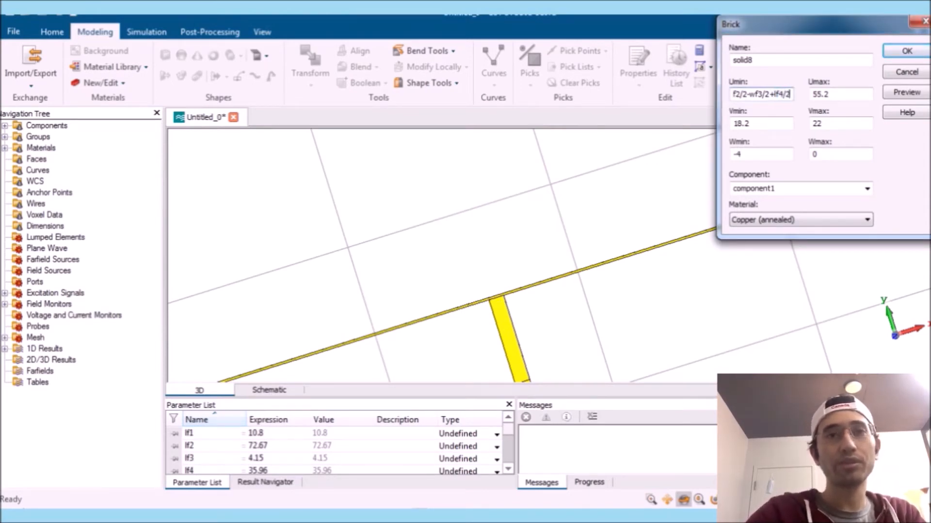
Subtract wf5/2 from the eighth brick's Umin, making it lf2/2-wf3/2+lf4/2-wf5/2 at the short strip's centreline
scroll(489, 353, down, 4)
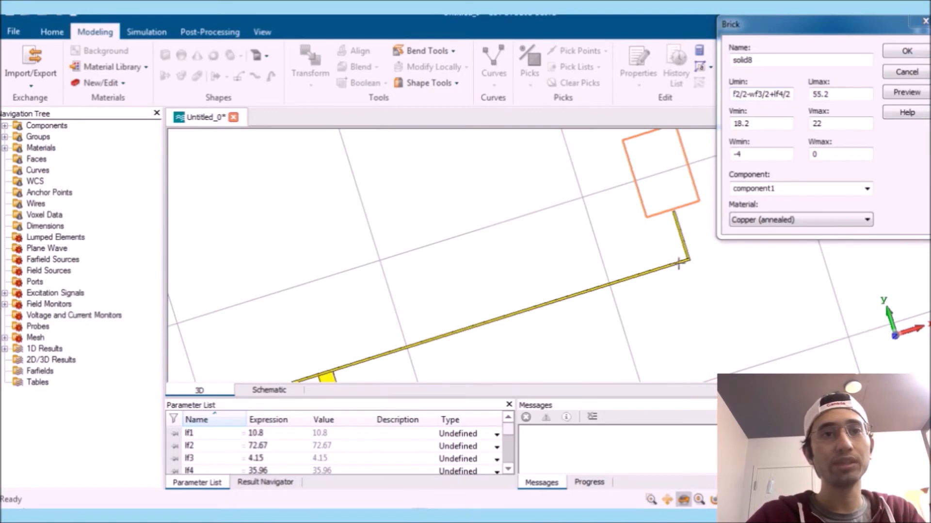
scroll(698, 250, up, 5)
scroll(698, 249, up, 2)
middle_drag(698, 248, 542, 298)
scroll(596, 304, up, 5)
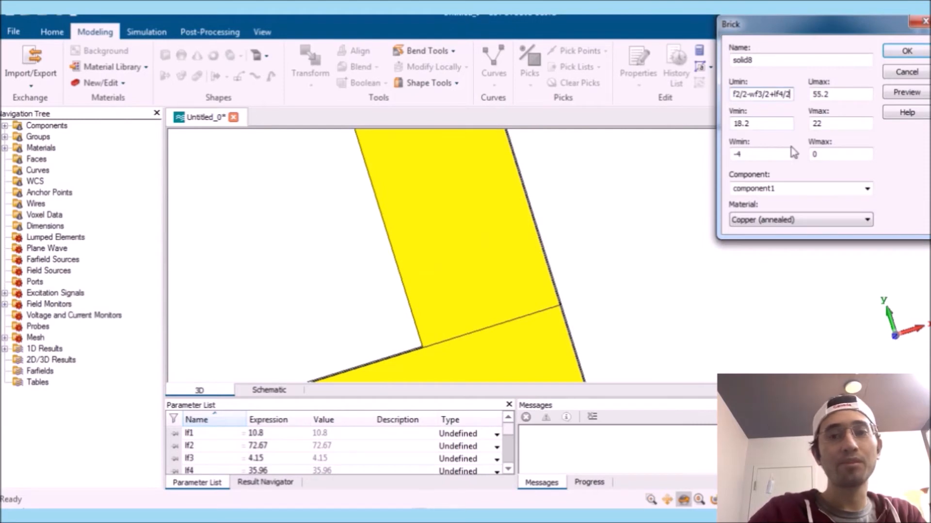
text(-)
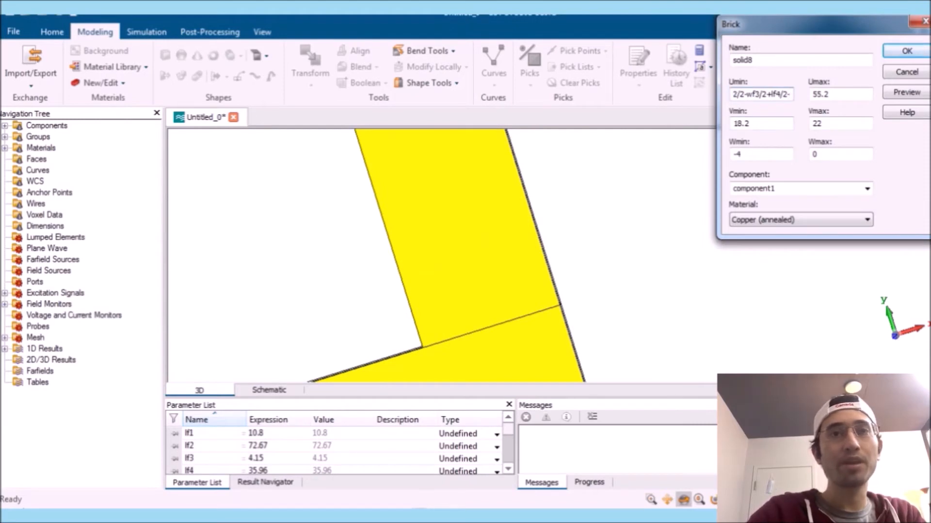
text(wf)
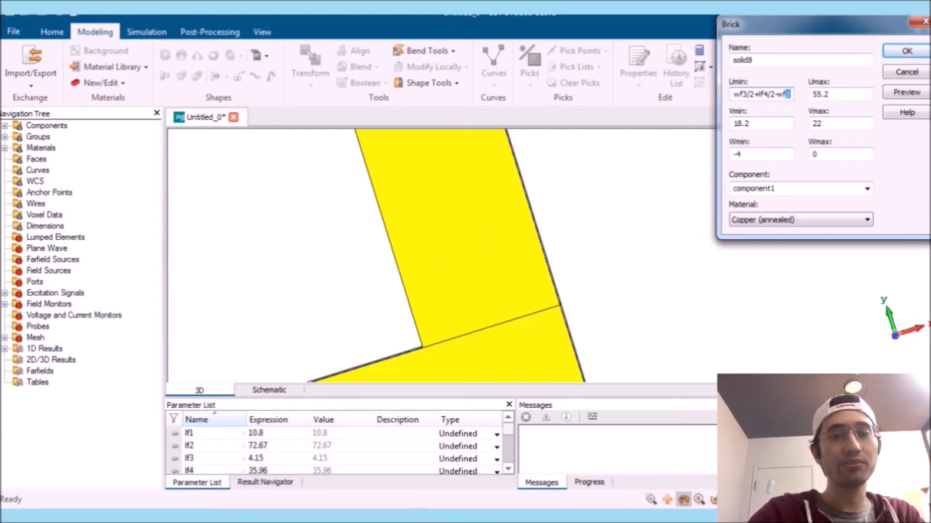
text(5/2)
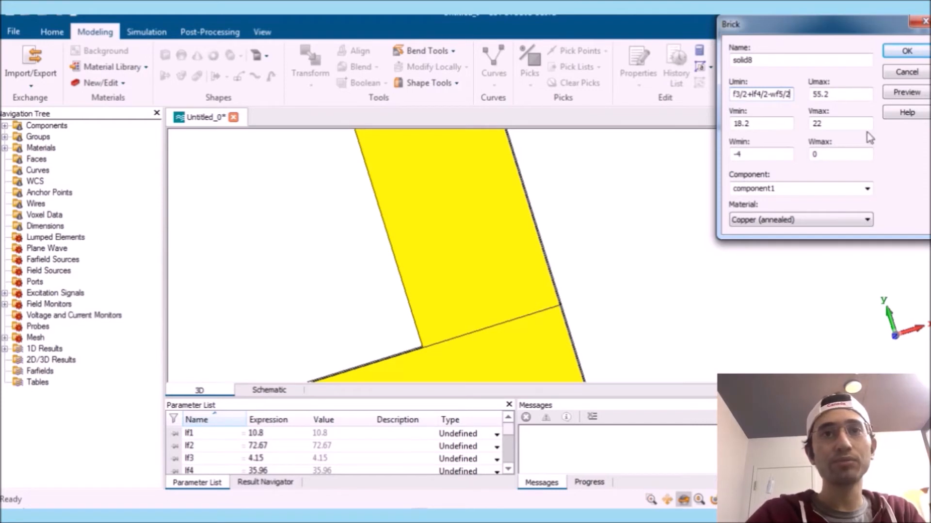
scroll(507, 242, up, 10)
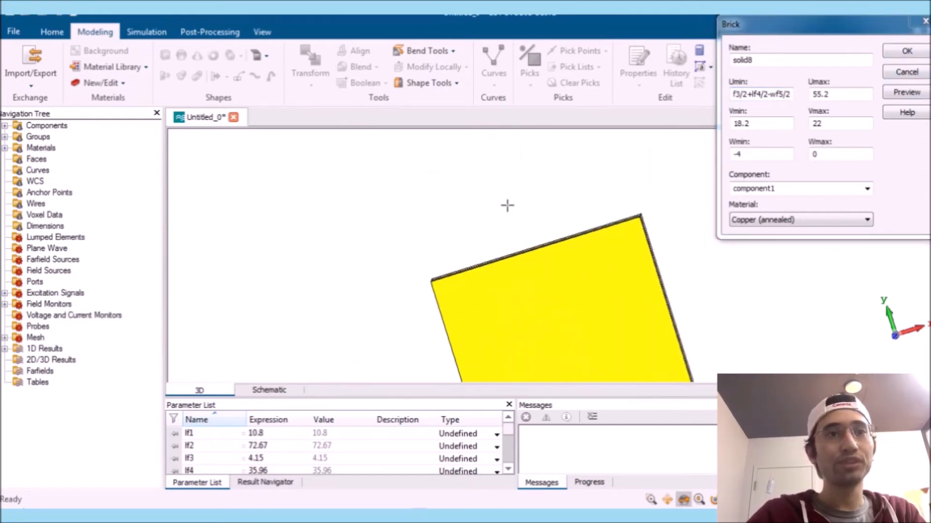
Examine the eighth brick's outline from the front against the centreline at the short strip's end
scroll(507, 205, down, 5)
middle_drag(515, 204, 514, 238)
drag(531, 234, 523, 269)
key(KP_5)
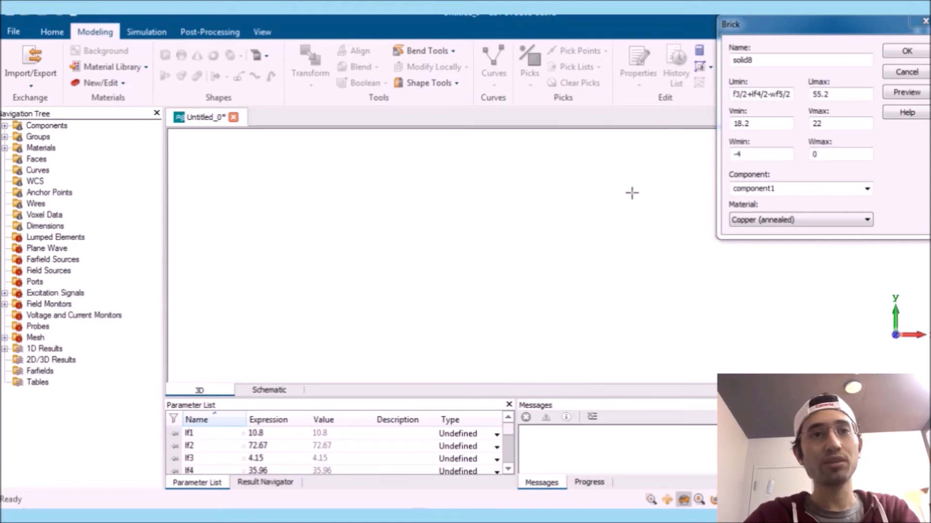
scroll(503, 247, down, 10)
scroll(513, 274, up, 8)
scroll(602, 297, up, 5)
middle_drag(511, 368, 572, 227)
scroll(395, 260, up, 5)
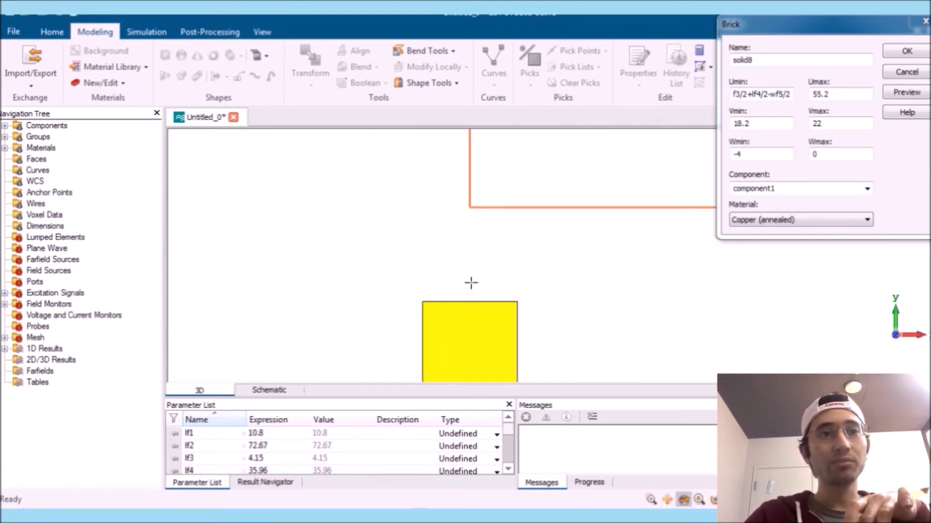
scroll(469, 289, down, 8)
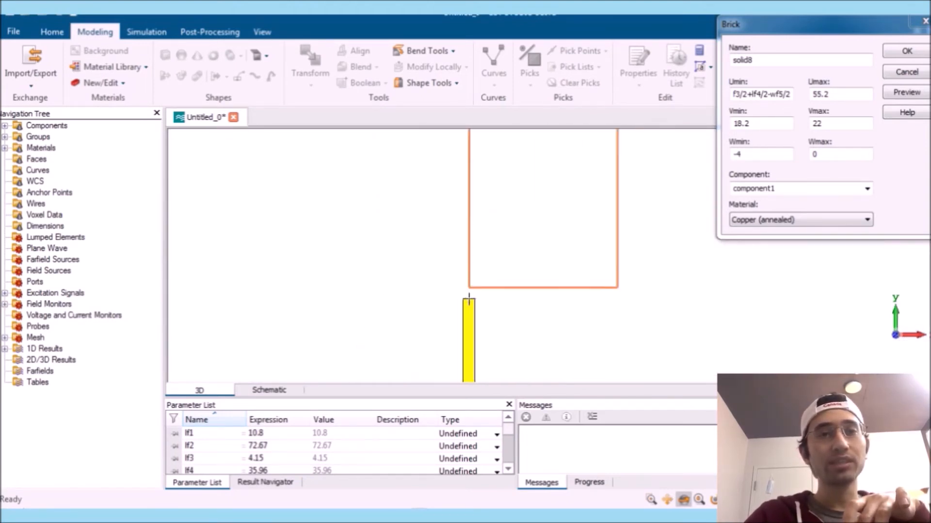
Copy the eighth brick's Umin expression lf2/2-wf3/2+lf4/2-wf5/2 into its Umax
click(774, 93)
drag(793, 97, 718, 102)
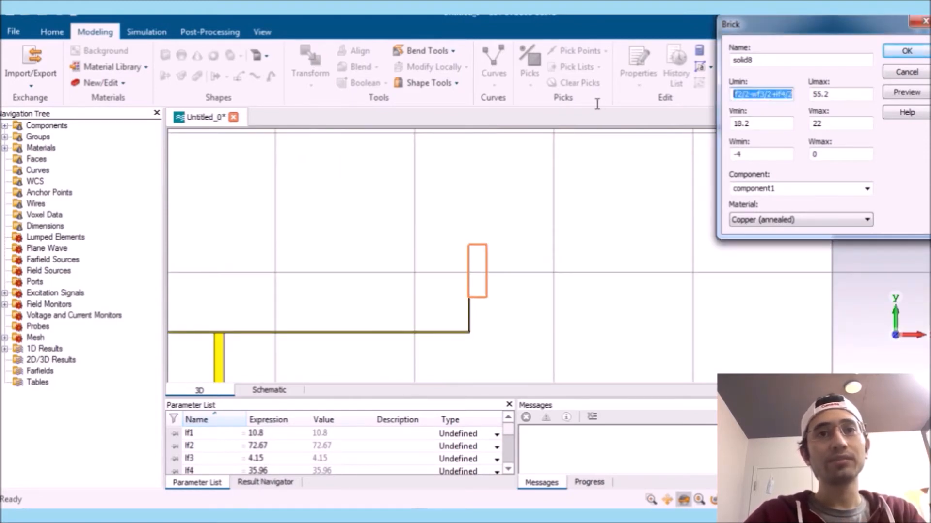
drag(838, 99, 725, 103)
key(ctrl+v)
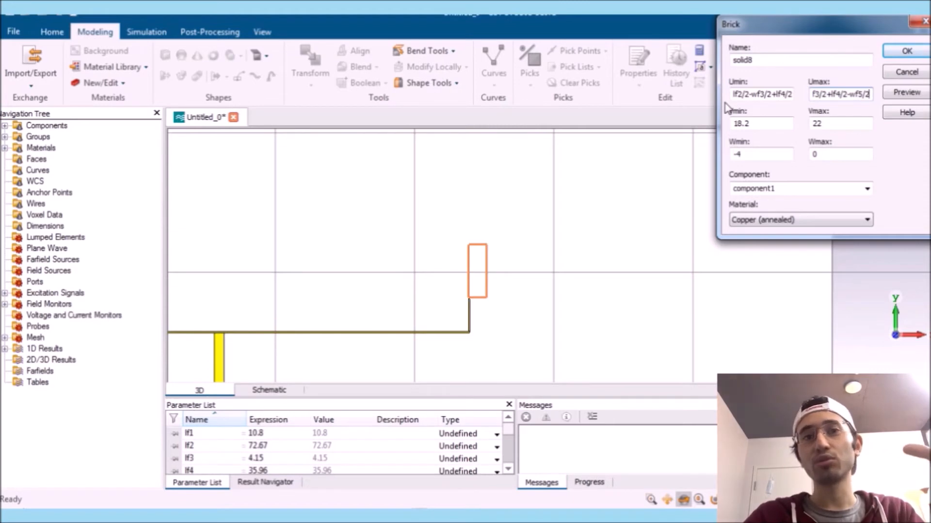
middle_drag(504, 235, 561, 212)
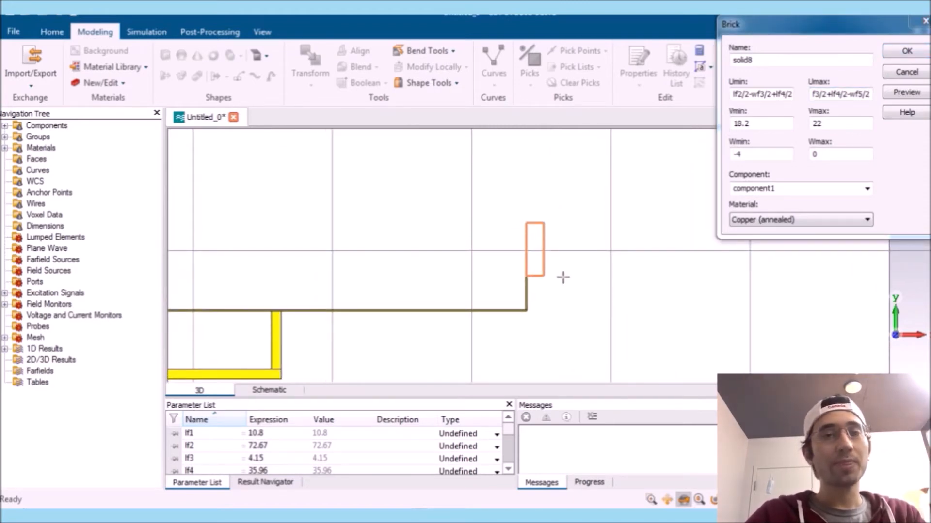
Subtract wf6/2 from the eighth brick's Umin and add wf6/2 to its Umax, centring its width on the short strip
click(789, 94)
text(-wf6/)
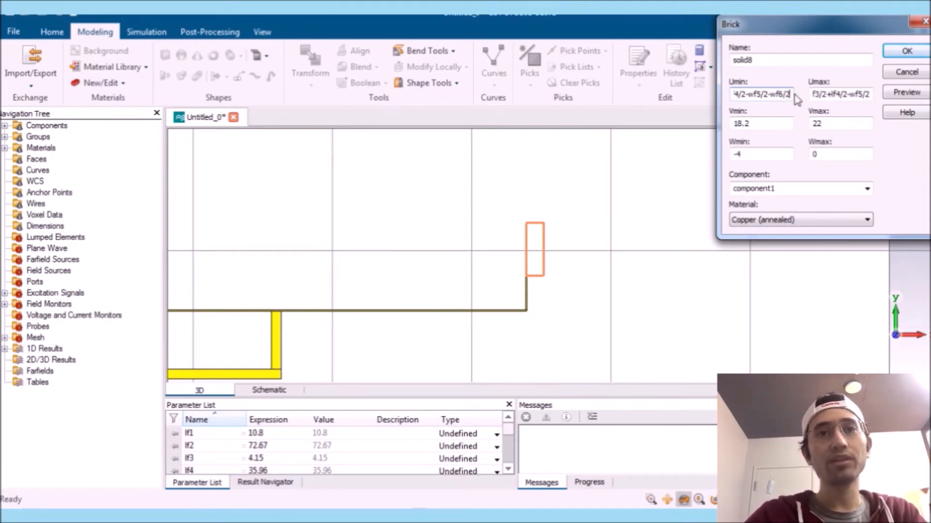
click(871, 92)
text(+wf)
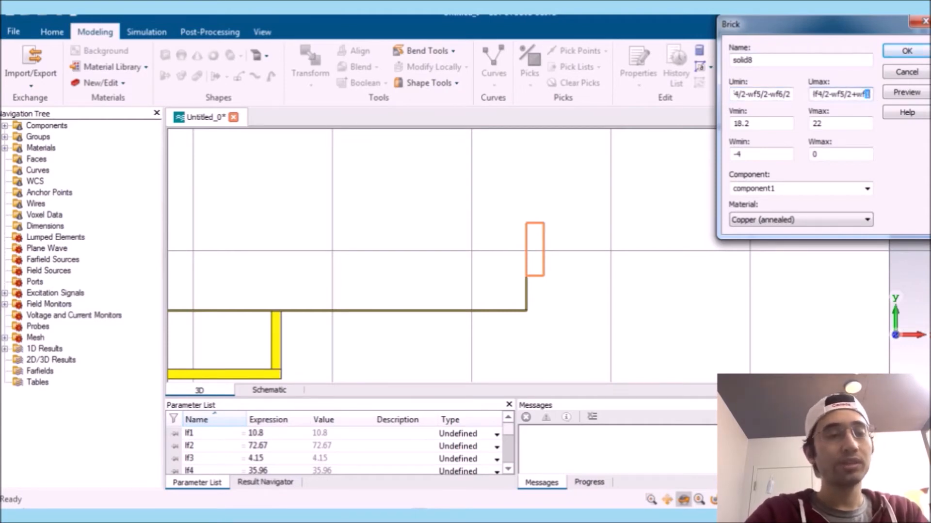
text(6/)
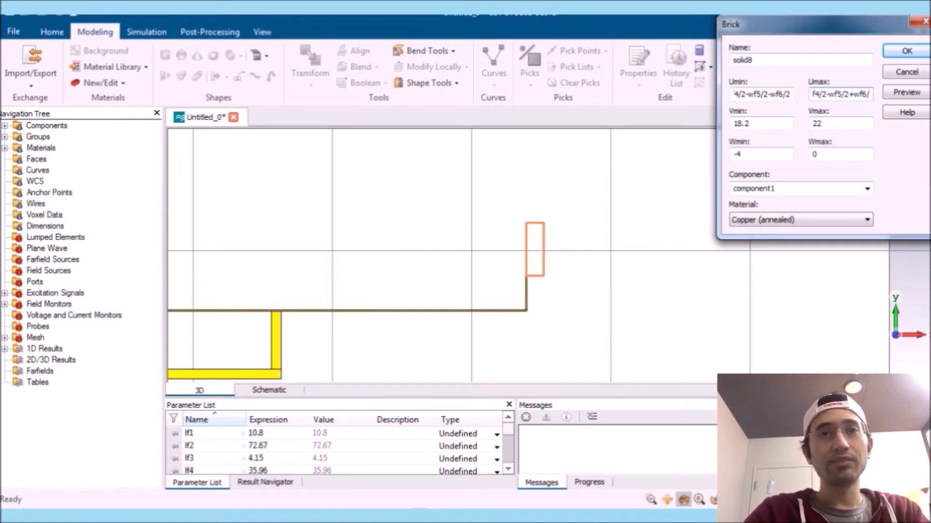
text(2)
Preview the eighth brick and define the missing width parameter wf6 as 0.45
click(905, 92)
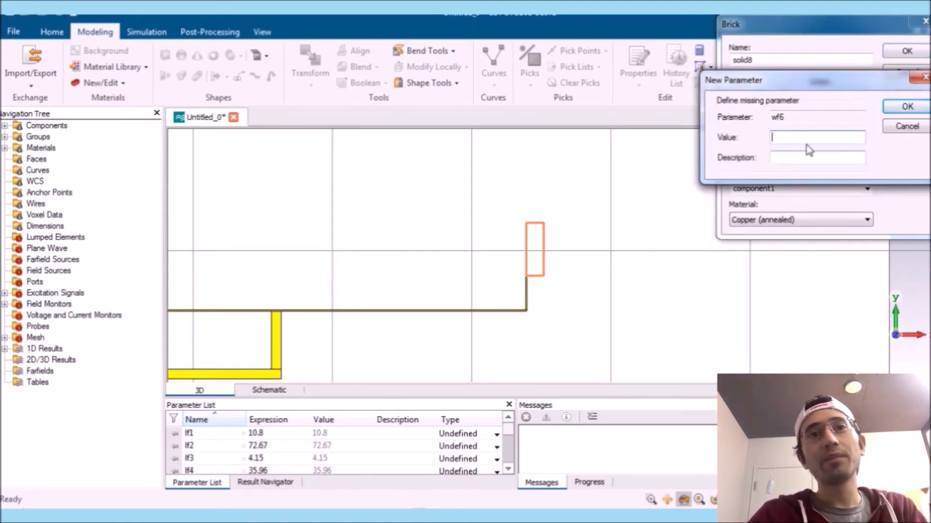
text(0)
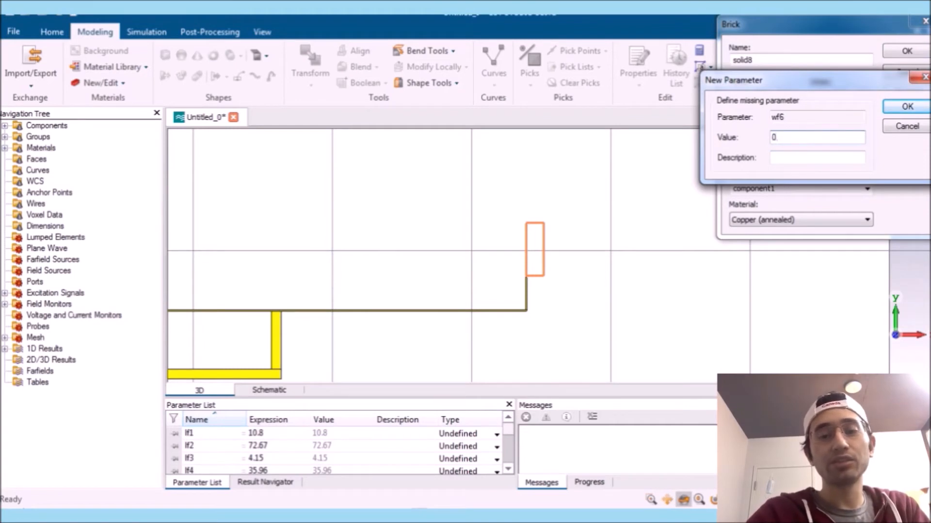
text(.45)
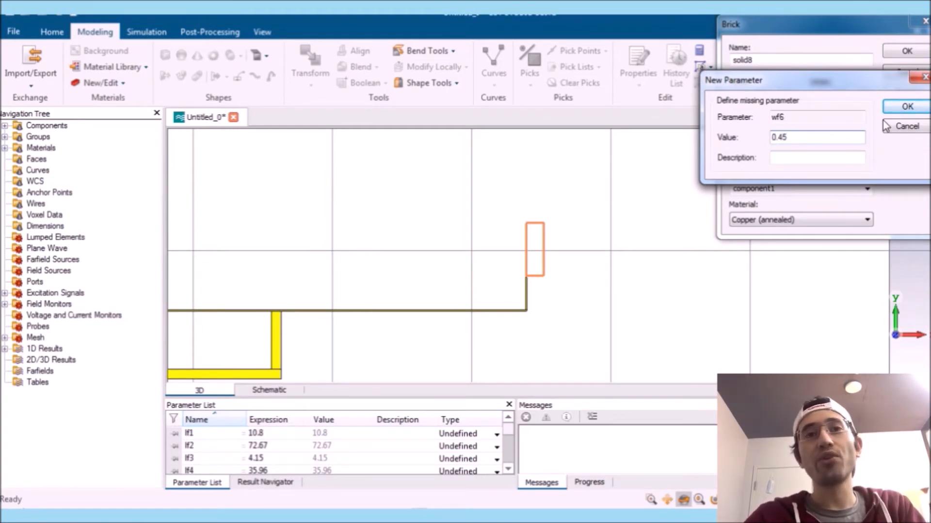
click(904, 108)
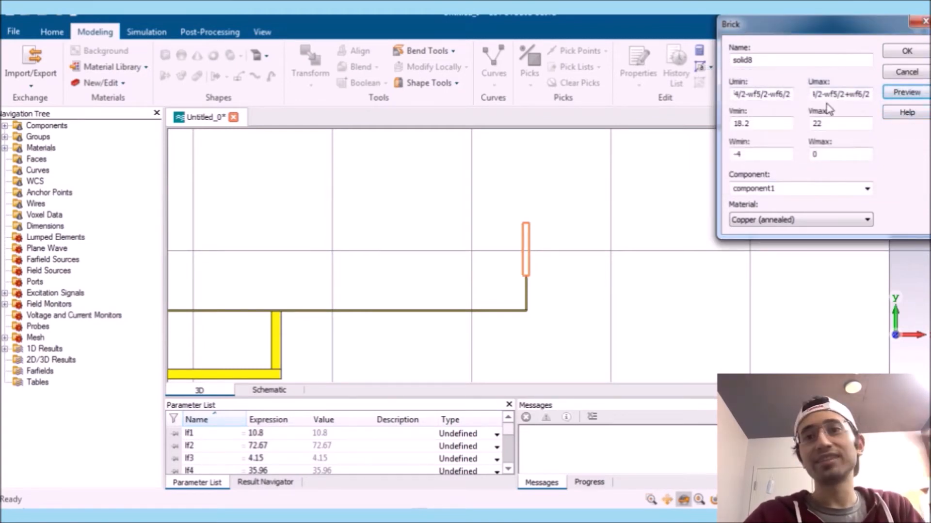
Set the eighth brick's Vmin to lf1+wf2+lf3+wf4+lf5, the far end of the short strip
scroll(654, 224, down, 5)
middle_drag(540, 321, 552, 318)
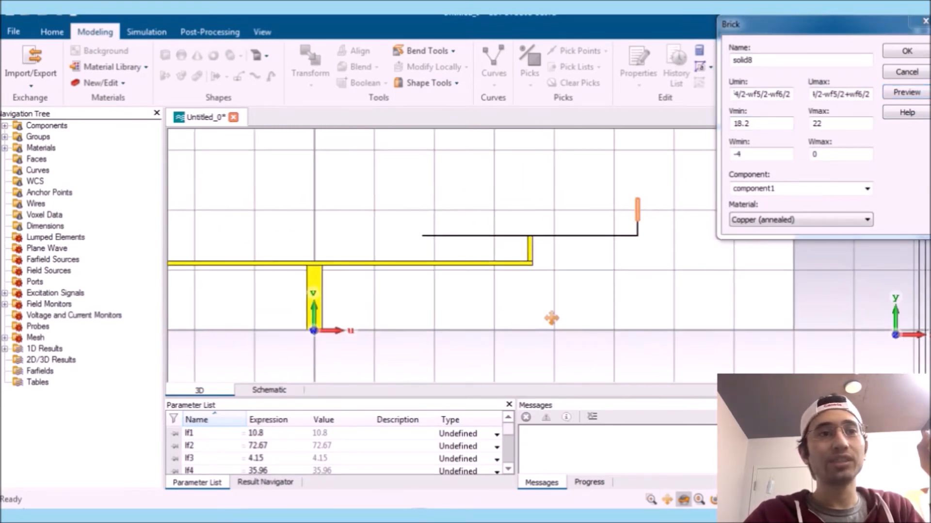
double_click(773, 126)
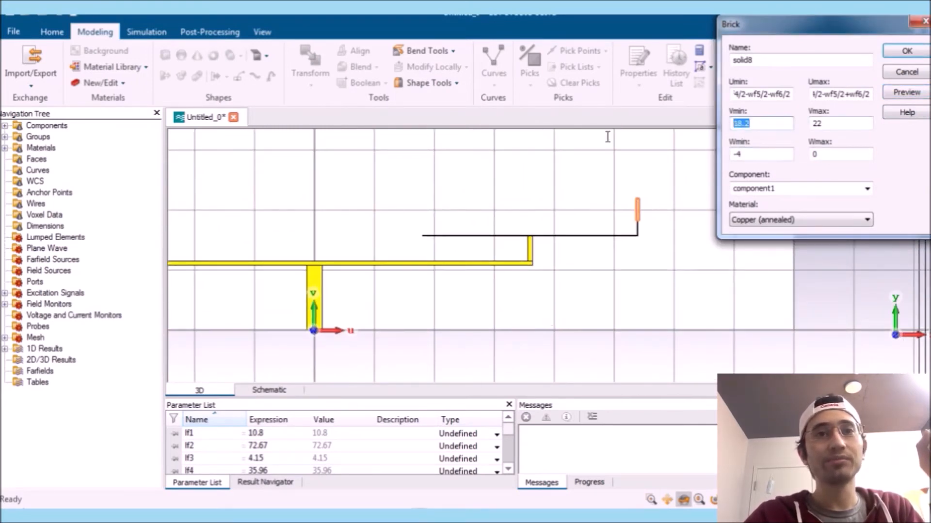
text(lf1)
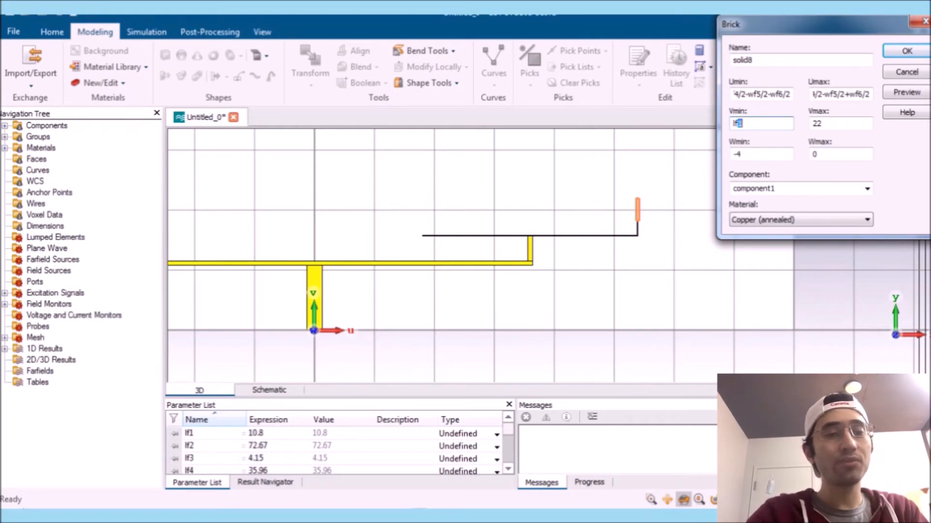
text(+wf2+)
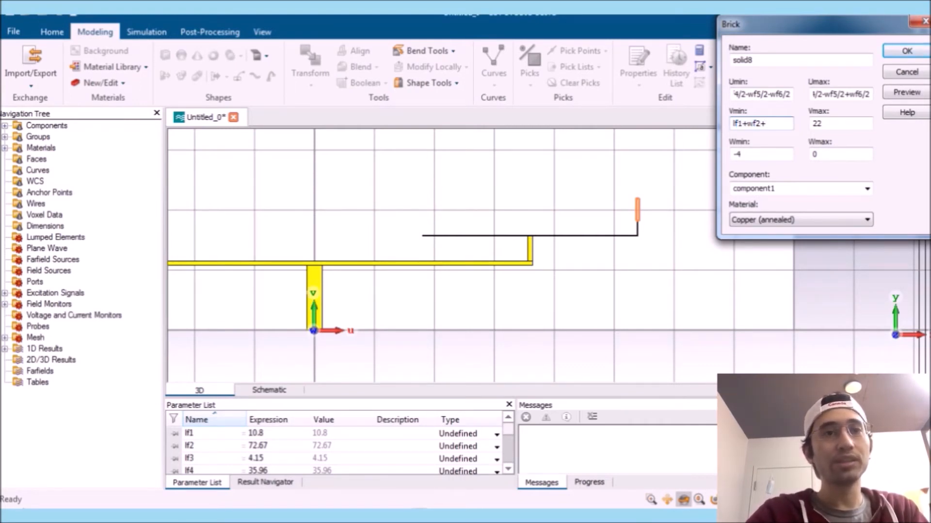
text(lf)
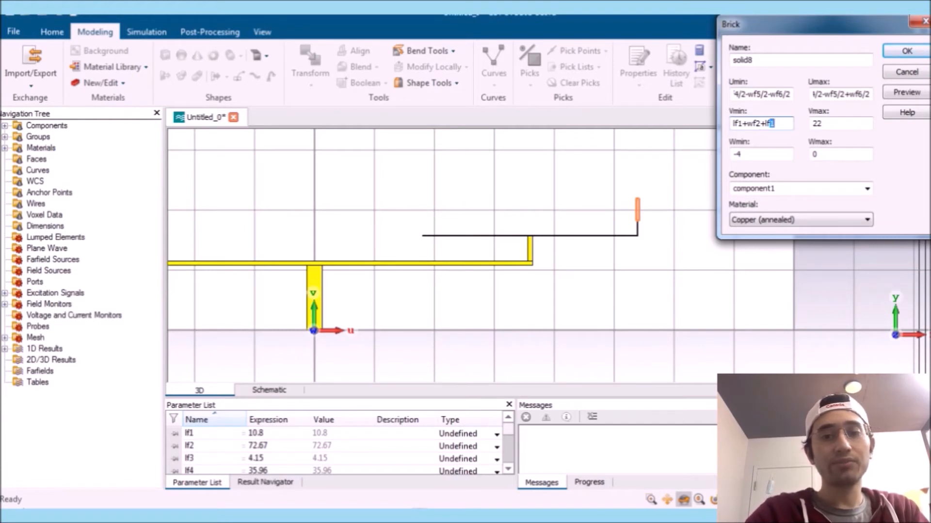
text(3+wf4)
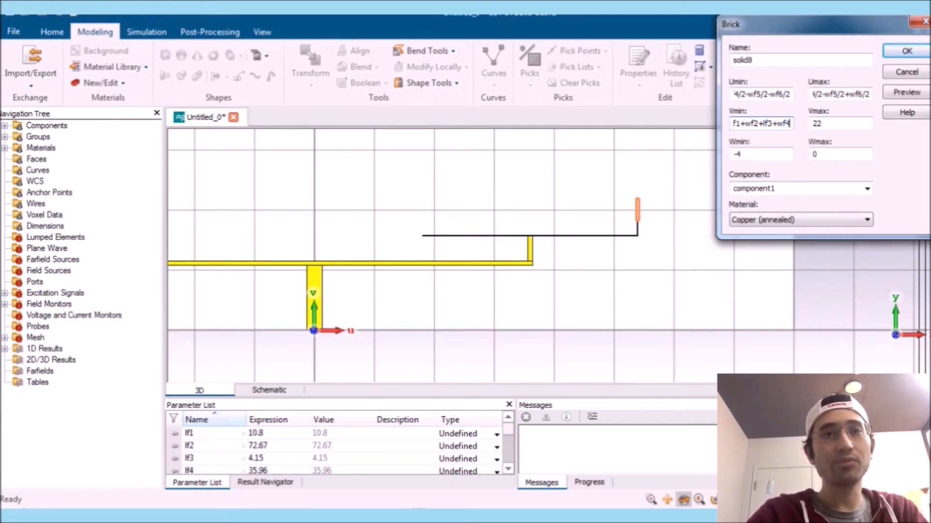
text(+)
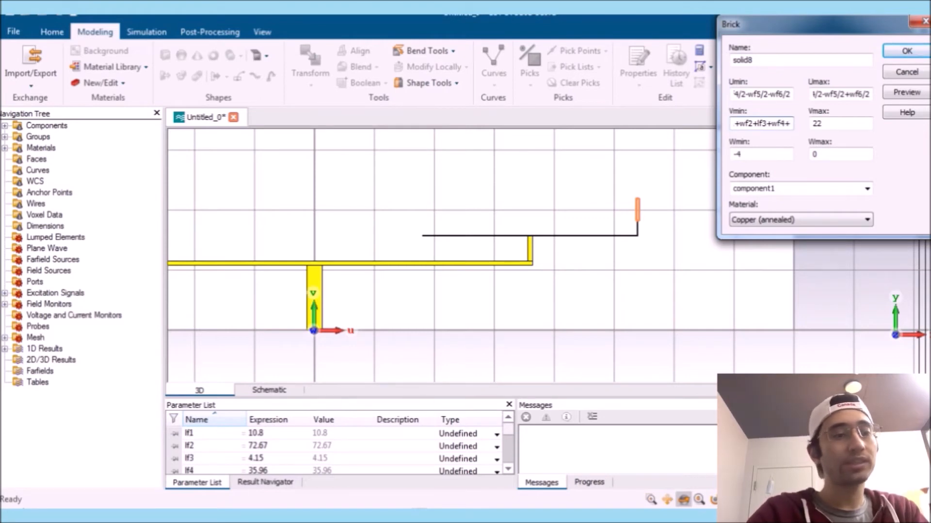
text(lf5)
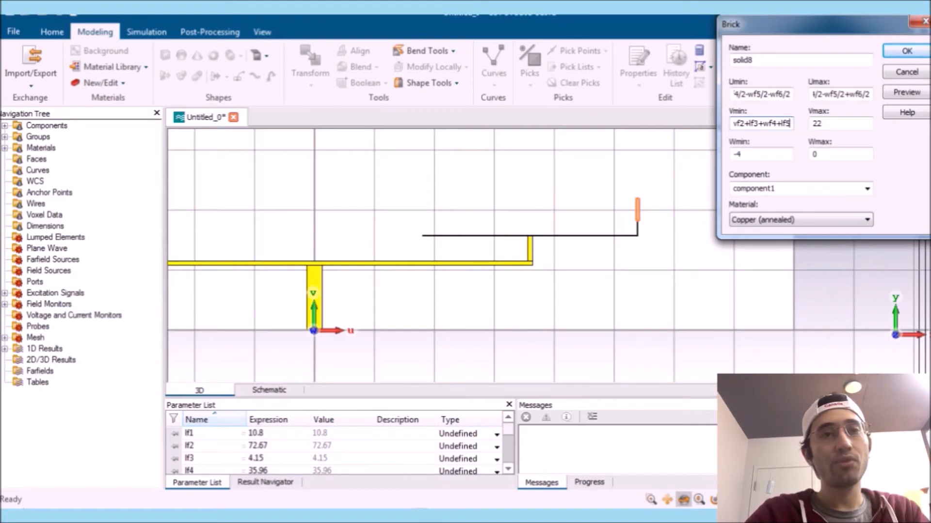
Preview the eighth brick and check how its lower edge meets the short strip's end
click(901, 96)
middle_drag(623, 228, 615, 237)
scroll(639, 241, up, 8)
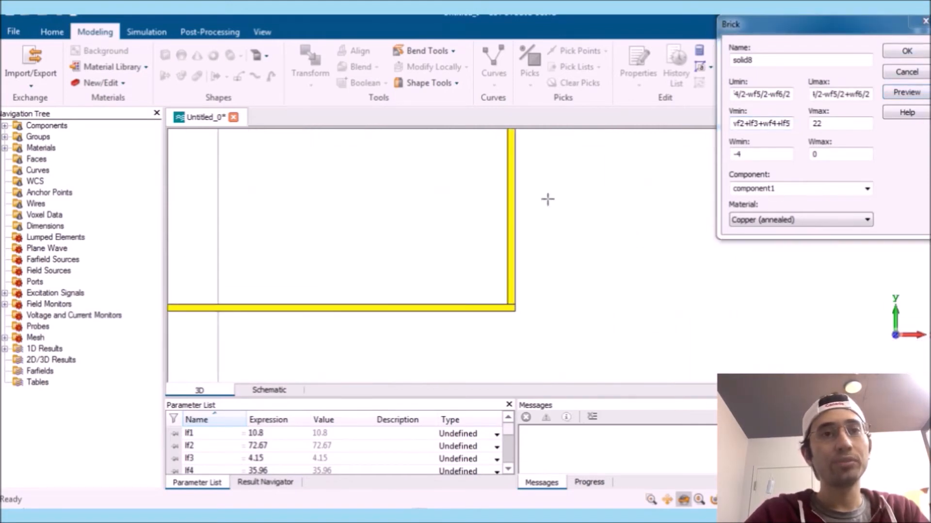
scroll(525, 233, up, 4)
middle_drag(525, 238, 552, 322)
scroll(533, 228, down, 6)
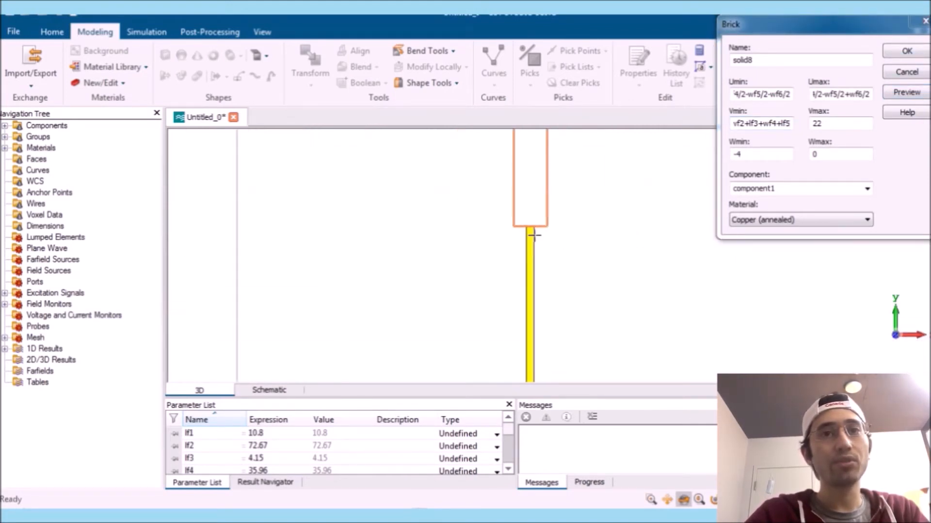
scroll(534, 235, down, 3)
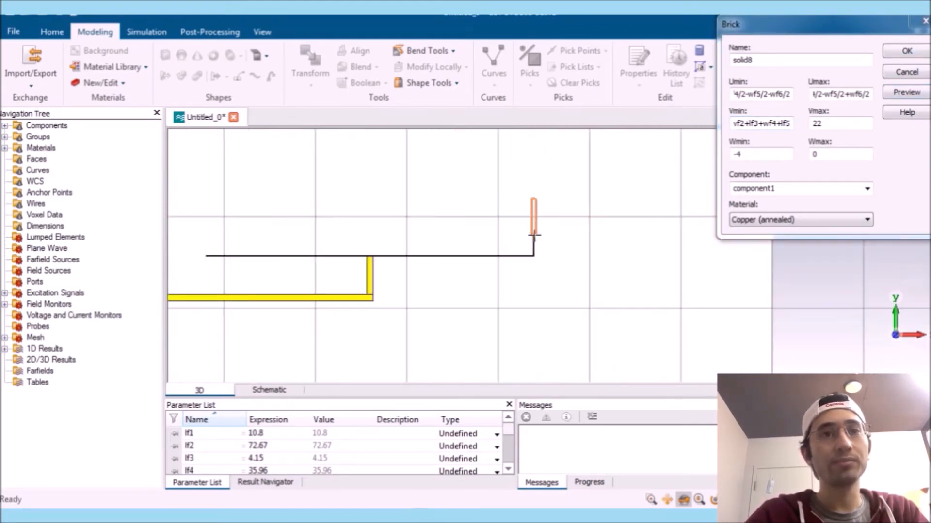
Copy the eighth brick's Vmin expression into Vmax and add lf6, making it lf1+wf2+lf3+wf4+lf5+lf6
click(760, 123)
double_click(760, 123)
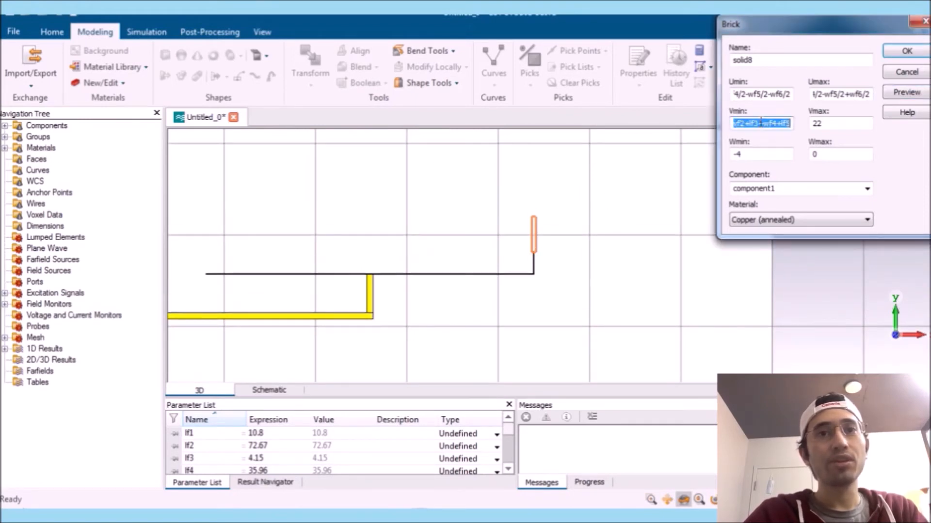
key(ctrl+c)
drag(866, 123, 760, 135)
key(ctrl+v)
text(+lf)
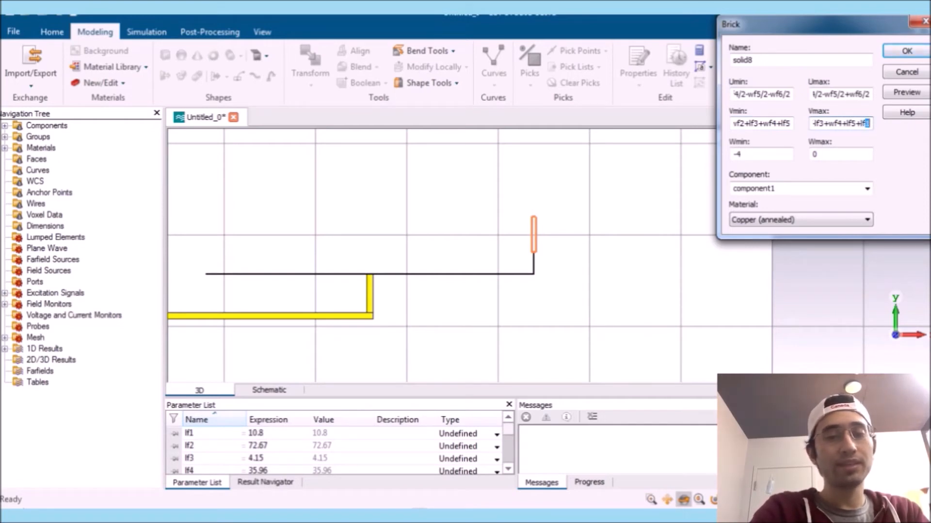
Preview the eighth brick and define the missing length parameter lf6 as 11.41
click(905, 92)
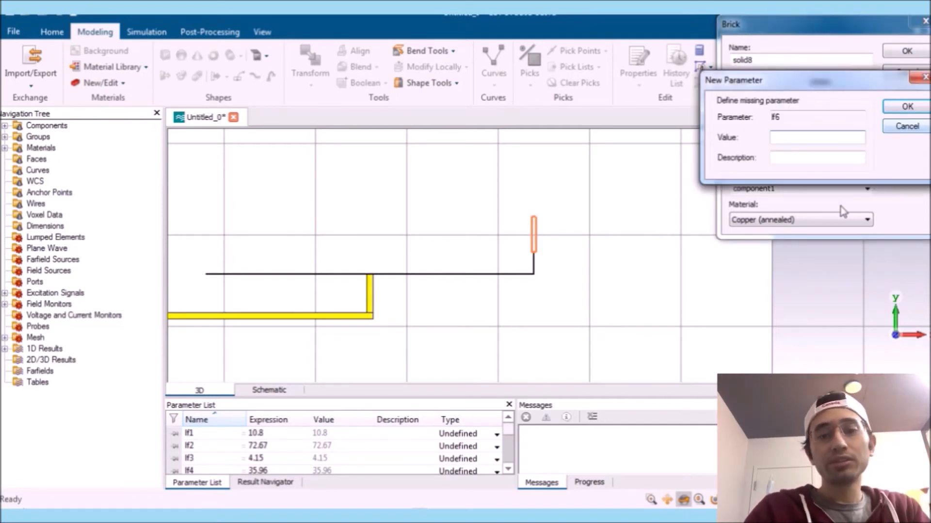
text(11.)
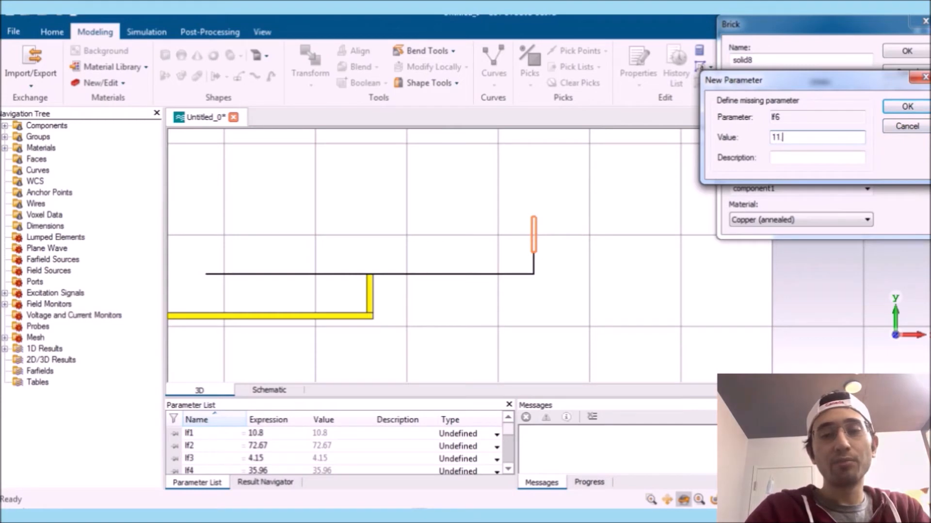
text(65)
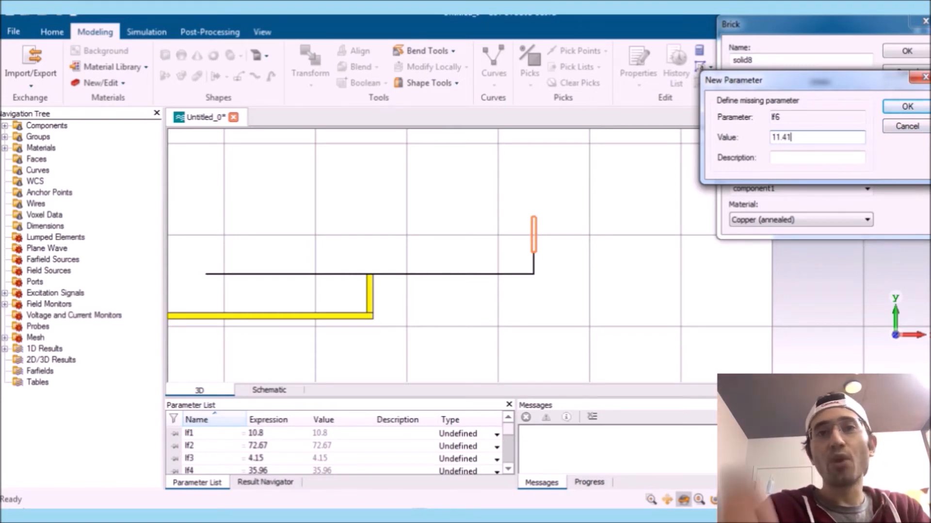
key(Return)
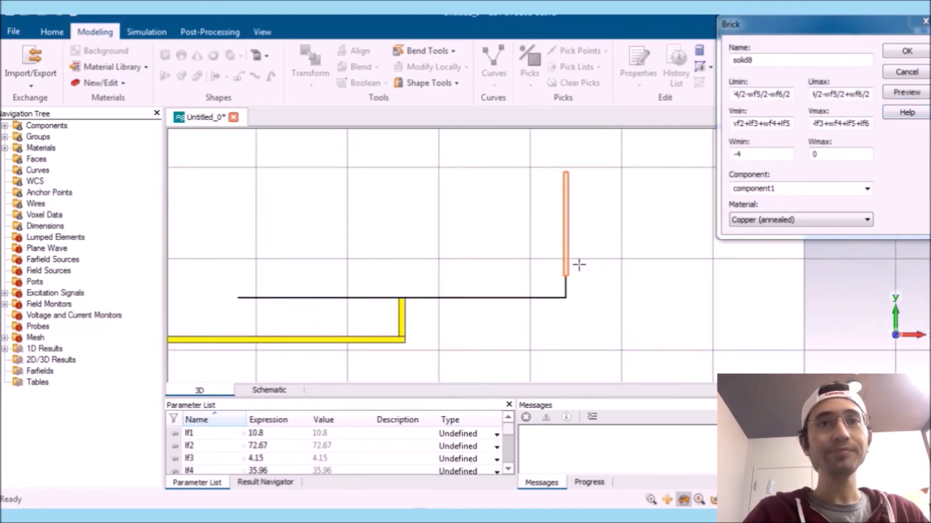
Set the eighth brick's Wmin to 0 and Wmax to t, and create it in annealed copper
click(769, 155)
key(BackSpace)
key(BackSpace)
text(0)
key(Tab)
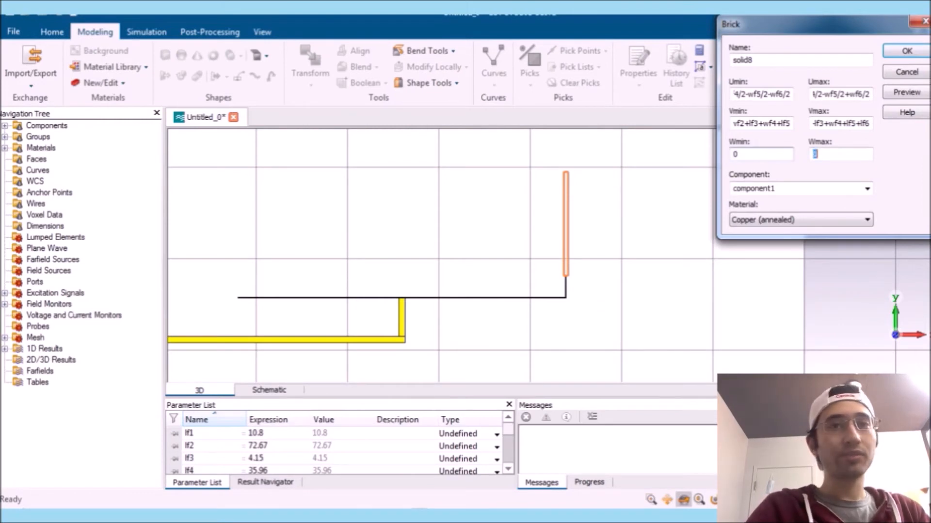
text(t)
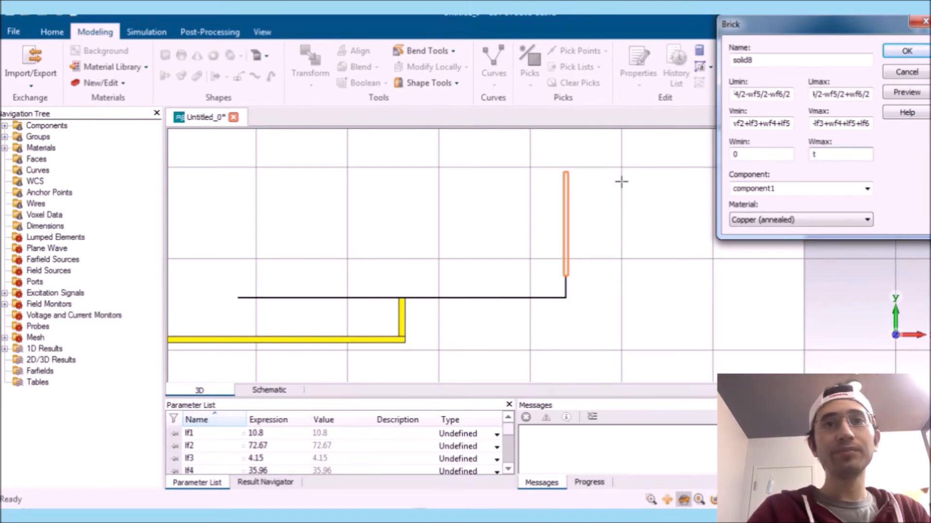
click(907, 54)
scroll(577, 249, down, 3)
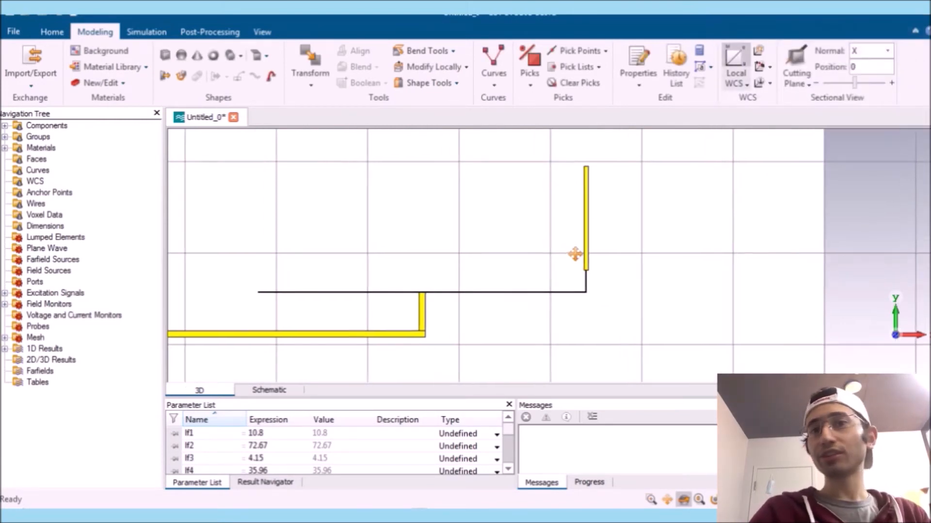
scroll(582, 249, up, 4)
middle_drag(581, 249, 737, 235)
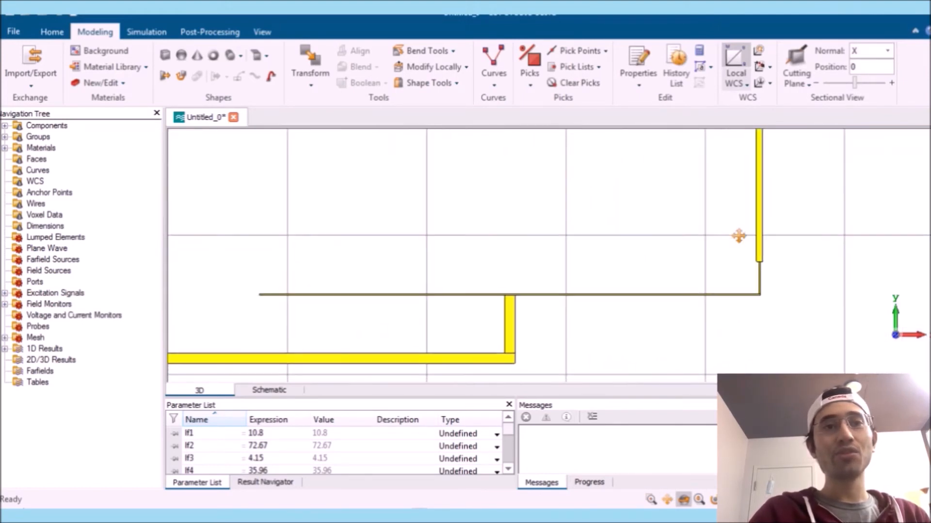
scroll(276, 289, down, 3)
middle_drag(275, 289, 365, 291)
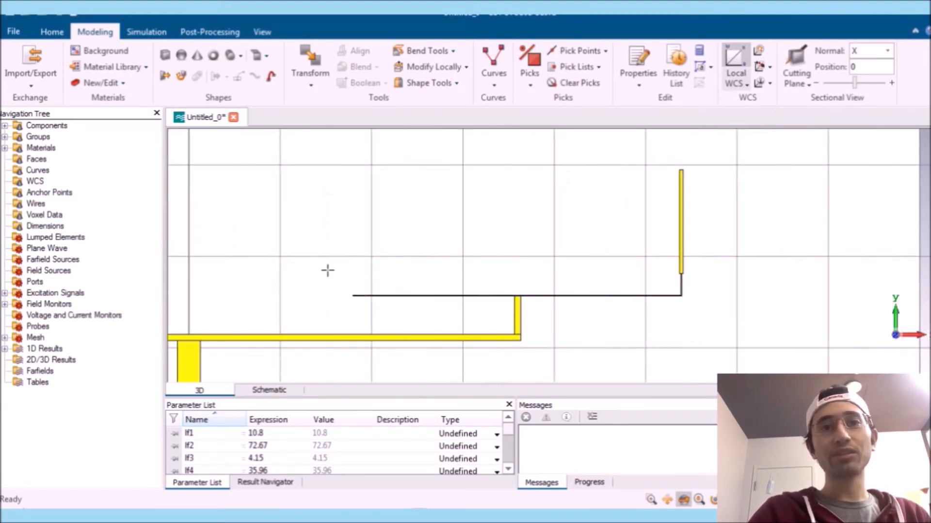
Start the ninth brick at the thin horizontal strip's left end and set its Umin to lf2/2-wf3/2-lf4/2
scroll(327, 266, up, 6)
double_click(393, 182)
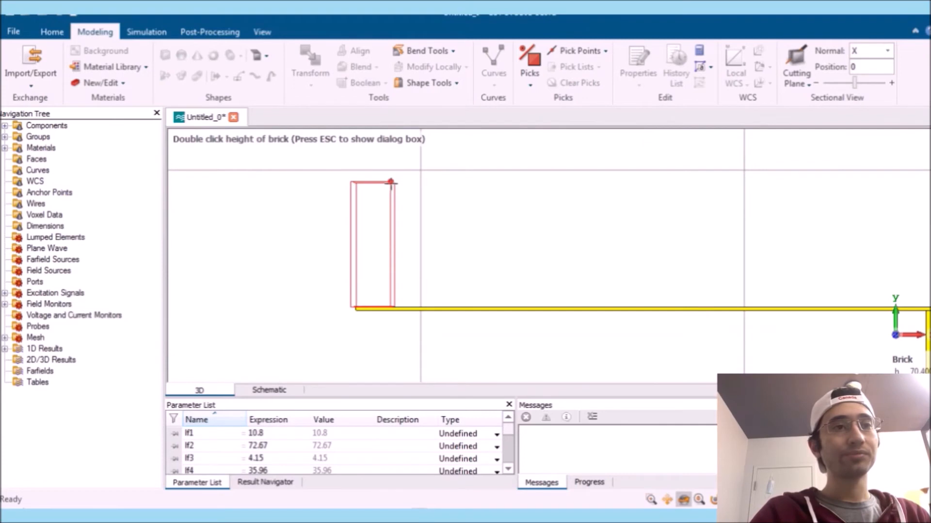
double_click(391, 183)
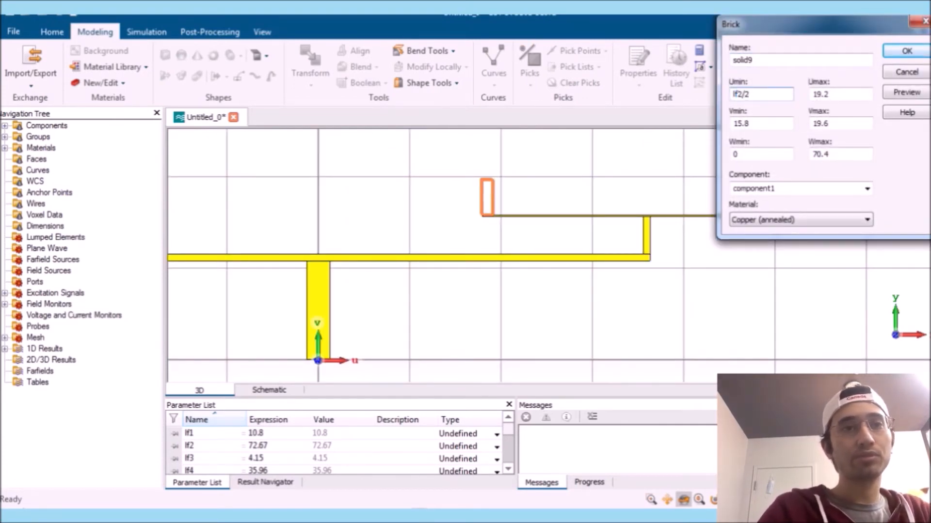
text(lf2/2-)
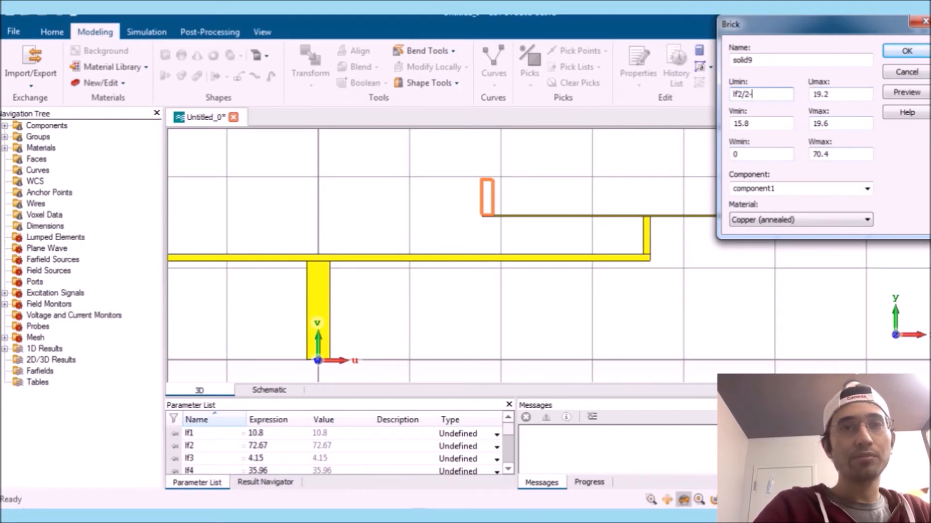
text(wf3/2-lf4/2)
scroll(474, 229, up, 5)
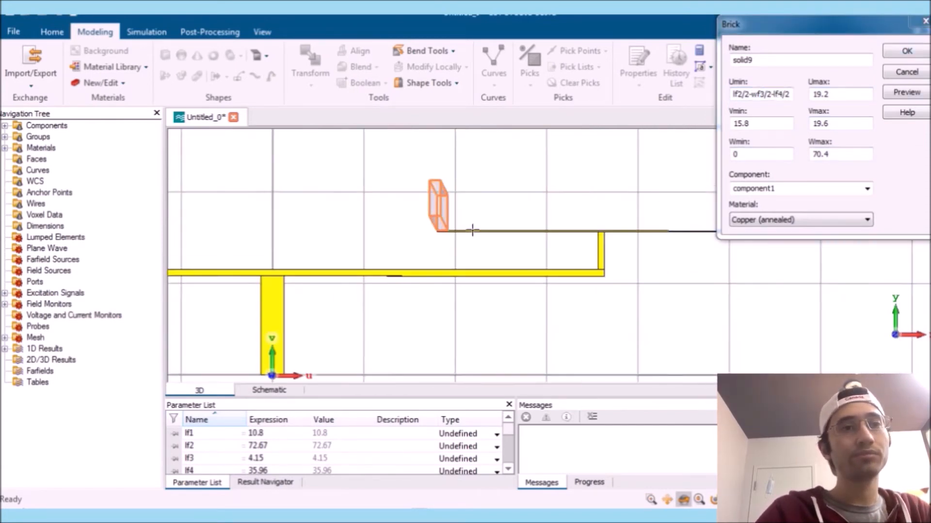
Set the ninth brick's Wmax to t and preview it against the thin strip's left end
click(845, 154)
double_click(846, 154)
text(t)
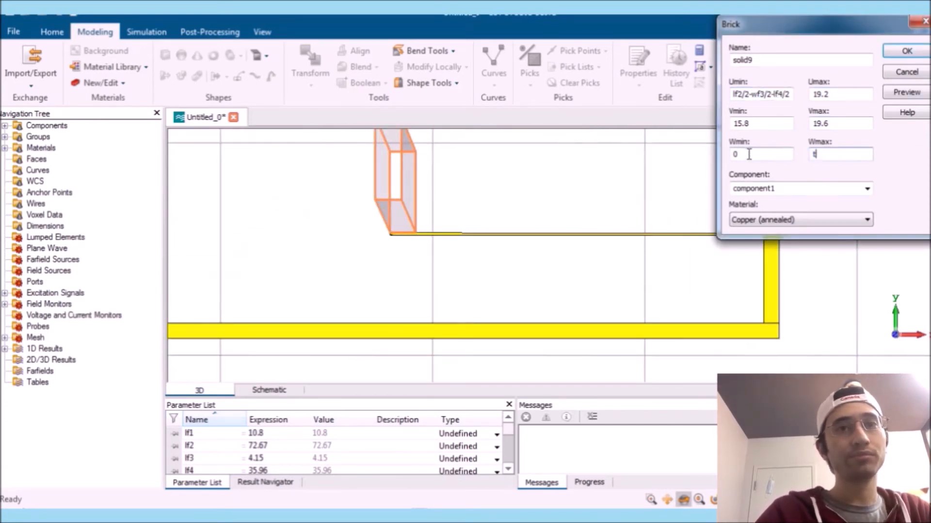
middle_drag(486, 207, 510, 215)
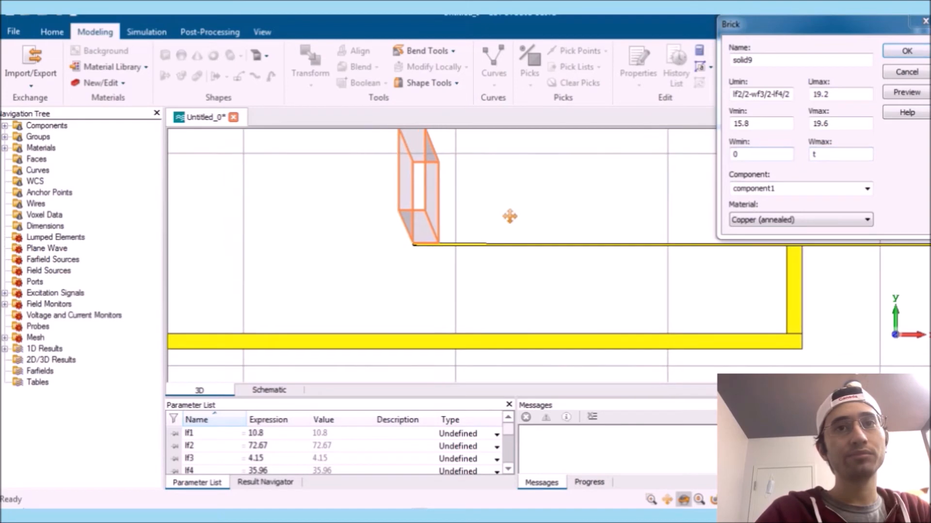
click(901, 96)
Copy the ninth brick's Umin expression into Umax and add wf5, making it lf2/2-wf3/2-lf4/2+wf5
click(790, 94)
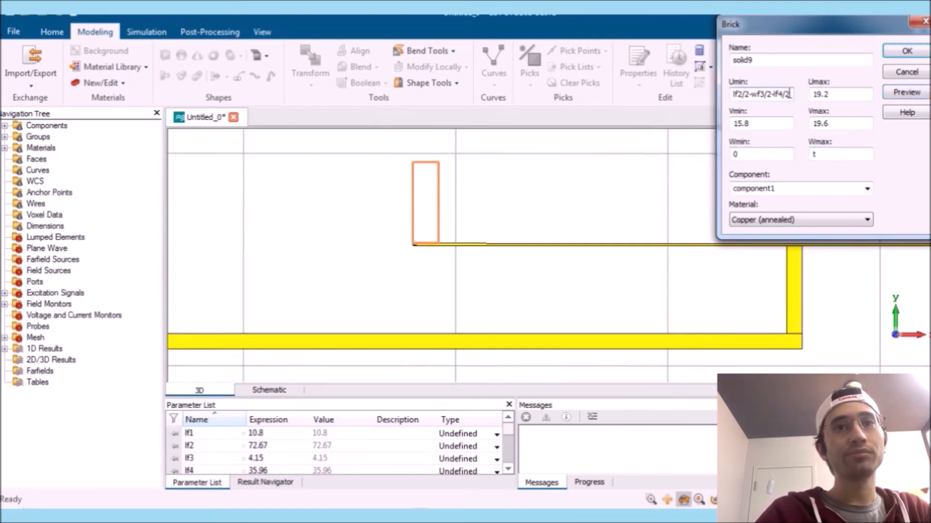
drag(790, 94, 651, 92)
key(ctrl+c)
drag(848, 95, 597, 78)
key(ctrl+v)
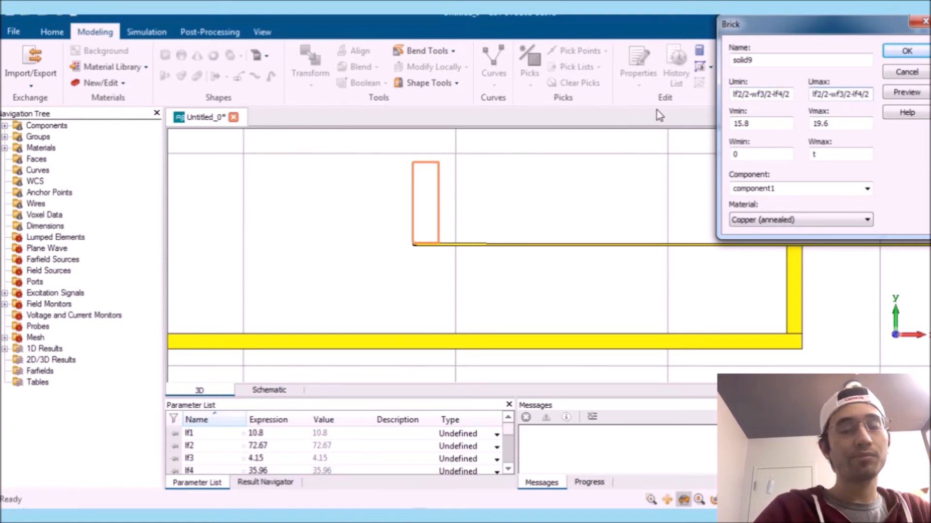
text(+wf5)
Set the ninth brick's Vmin to lf1+wf2+lf3+wf4 and preview it
key(Tab)
text(lf1+w)
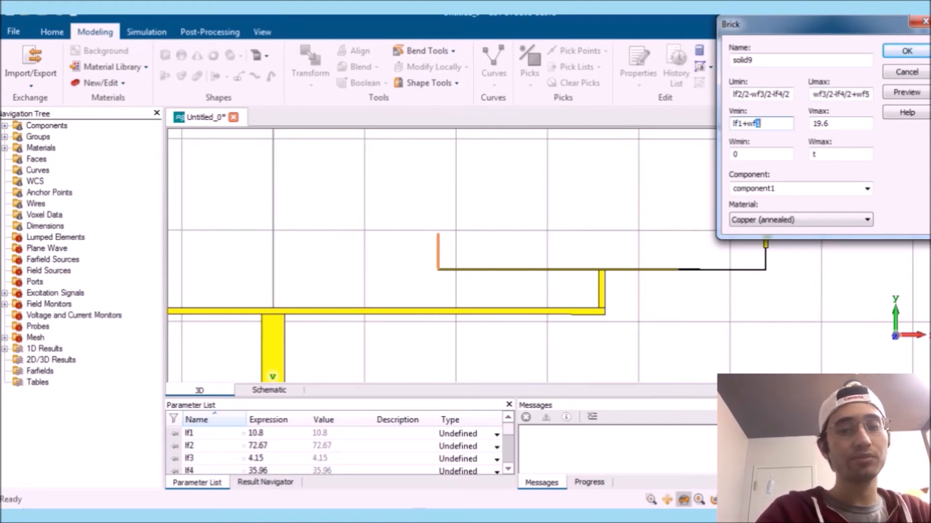
text(f2+lf3)
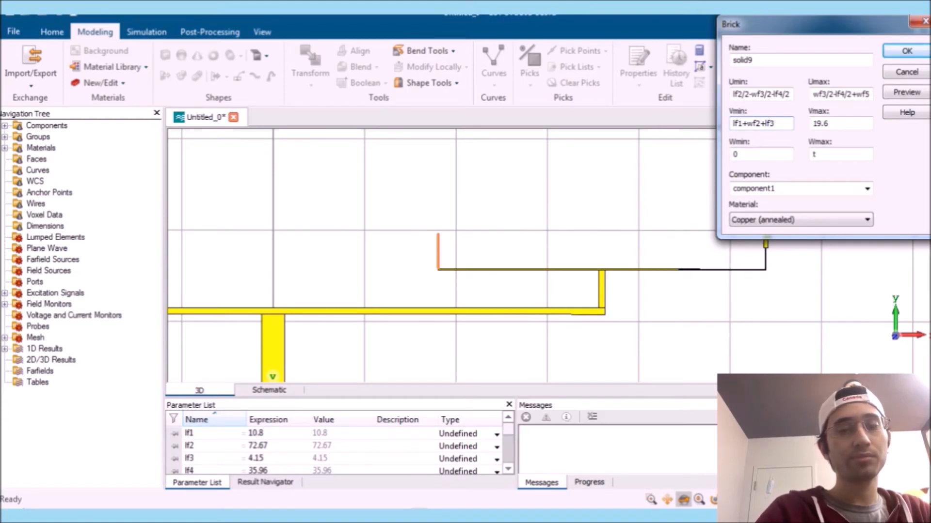
text(+wf)
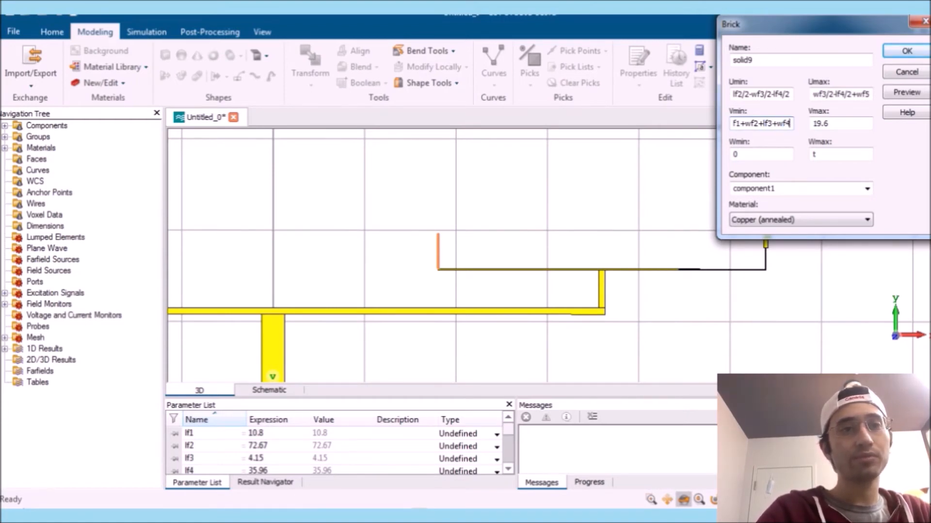
text(4)
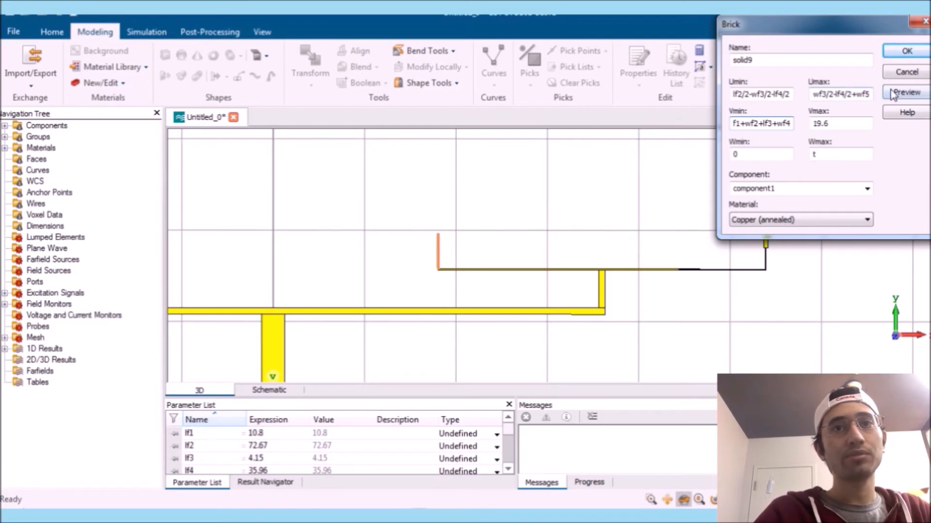
click(906, 92)
Set the ninth brick's Vmax to lf1+wf2+lf3+wf4+lf5 and create it in annealed copper
key(ctrl+c)
double_click(837, 123)
key(ctrl+v)
text(+)
text(lf1)
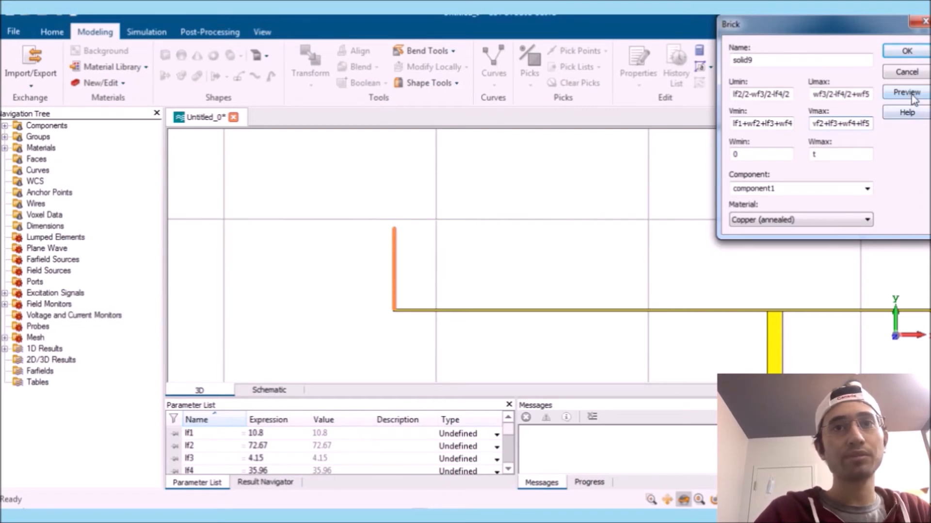
click(906, 51)
Start a tenth brick above the ninth one and enter lf2/2-wf3/2-lf4/2 as its Umin
double_click(470, 158)
key(Escape)
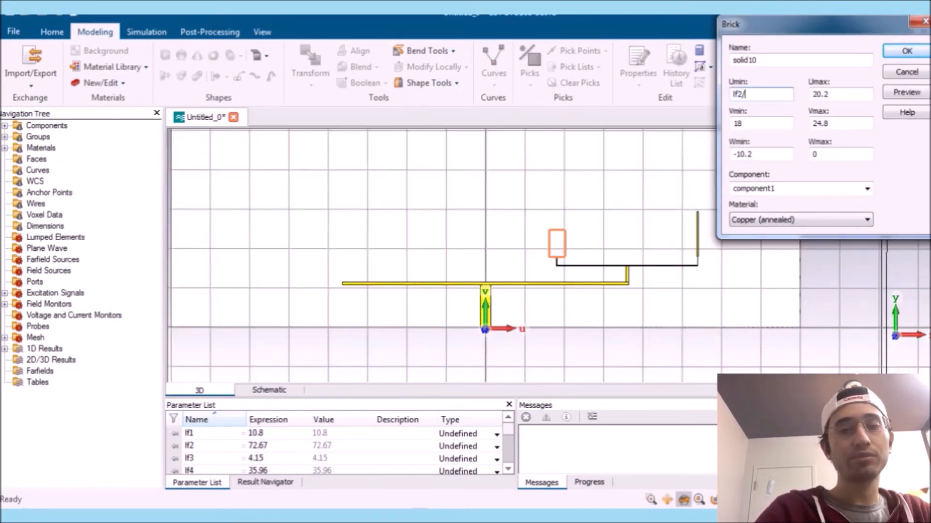
text(lf2/2-wf1)
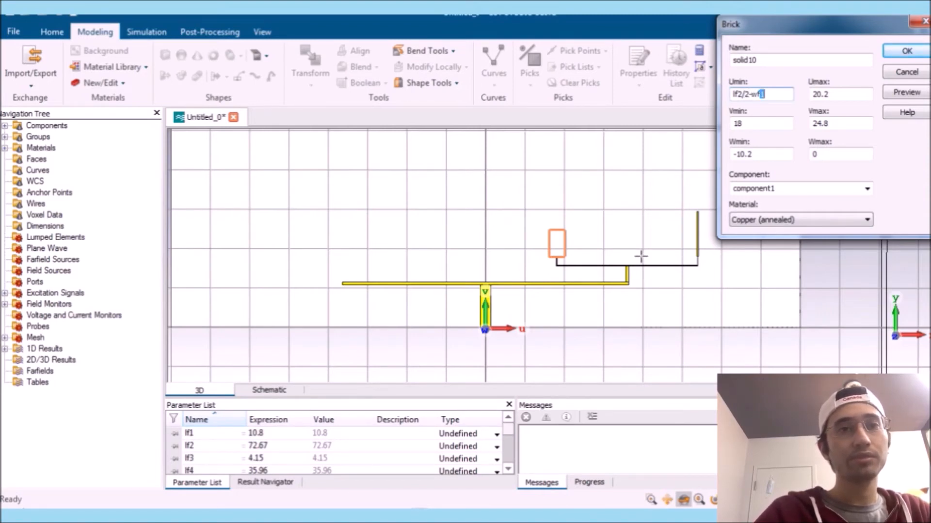
text(3/2)
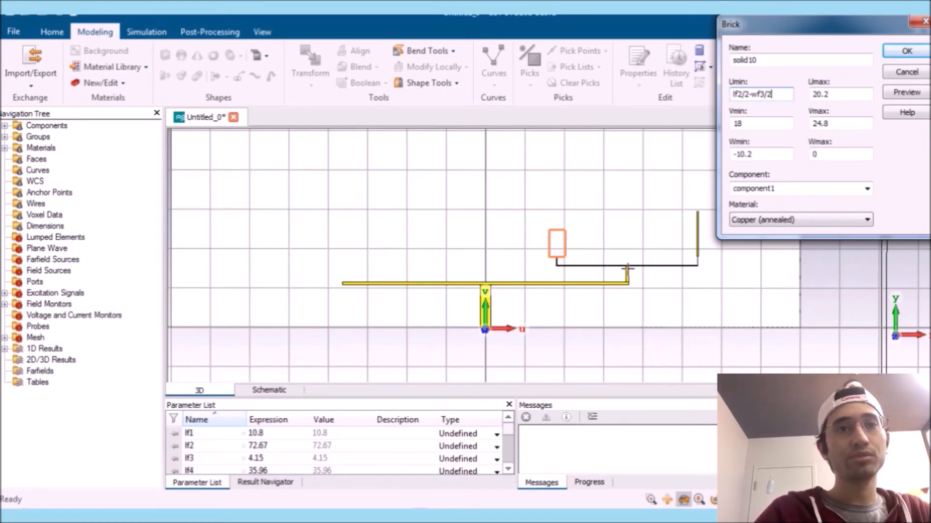
text(-)
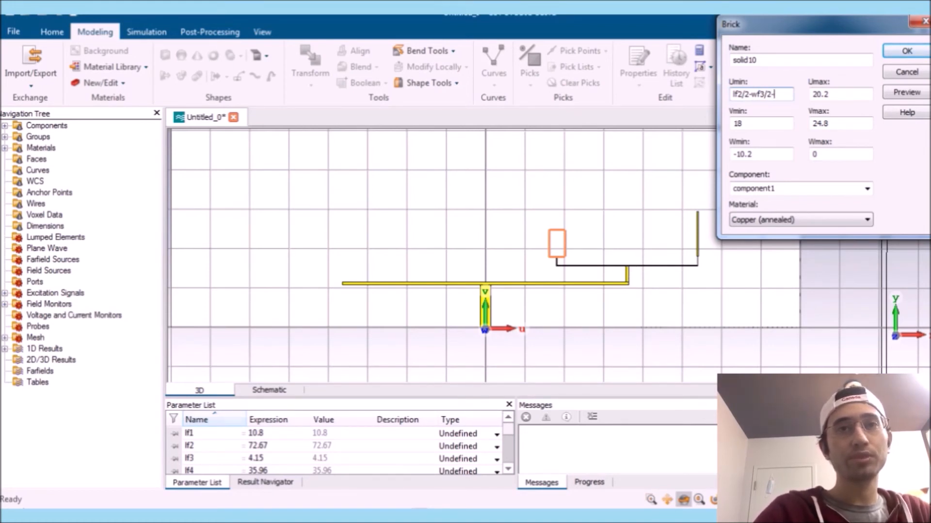
text(lf)
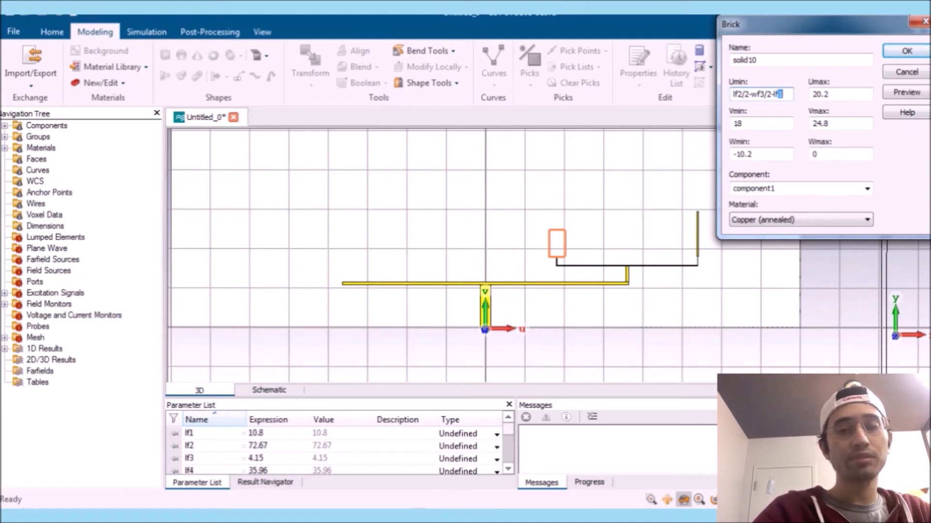
text(4/2)
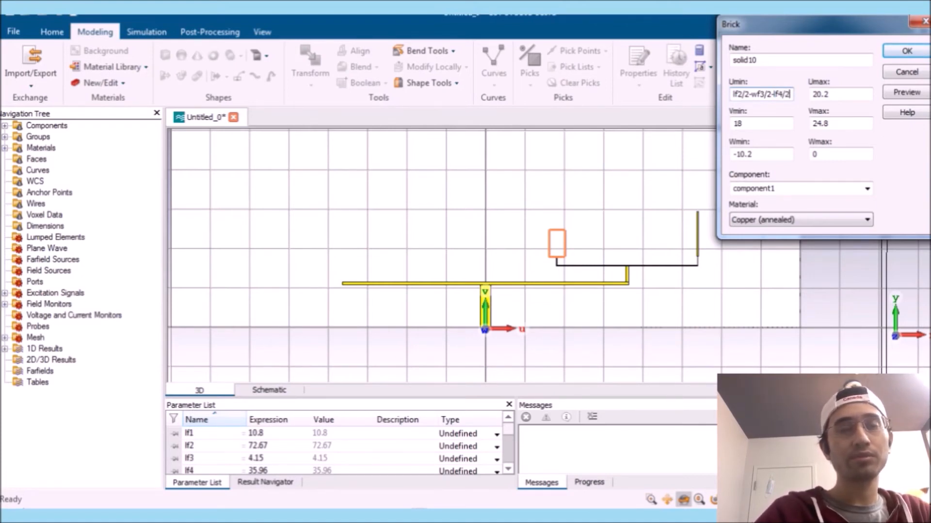
Extend the tenth brick's Umin with +wf5/2-wf6/2 to centre it on the short vertical strip
scroll(557, 252, up, 6)
click(775, 94)
text(+wf5/2)
scroll(617, 205, up, 3)
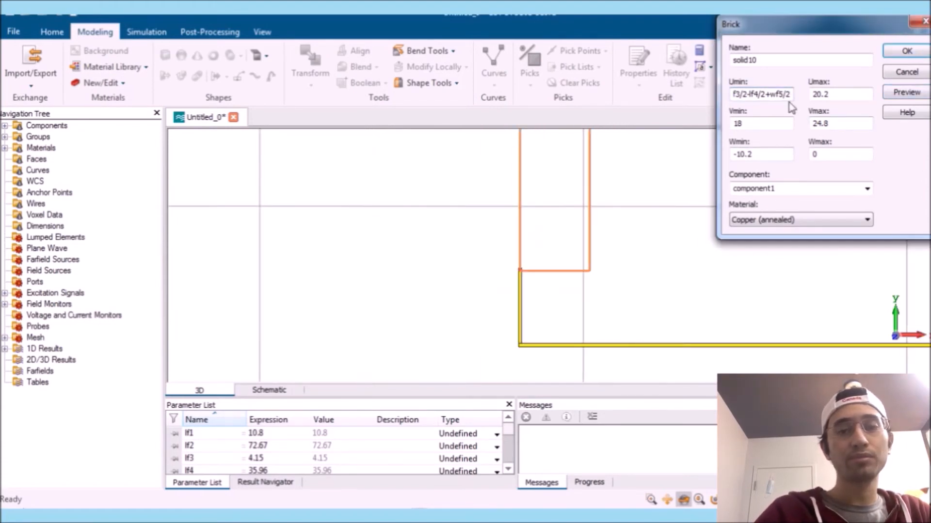
text(-wf)
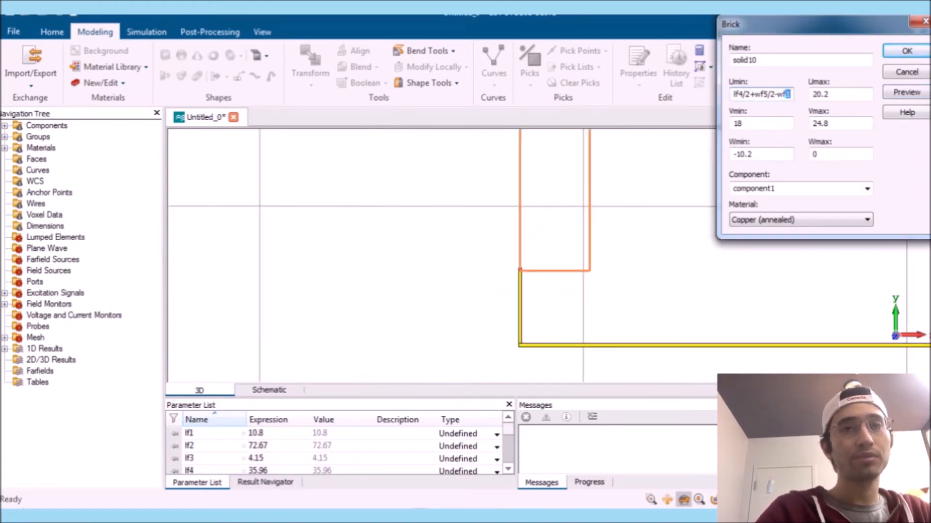
text(6/2)
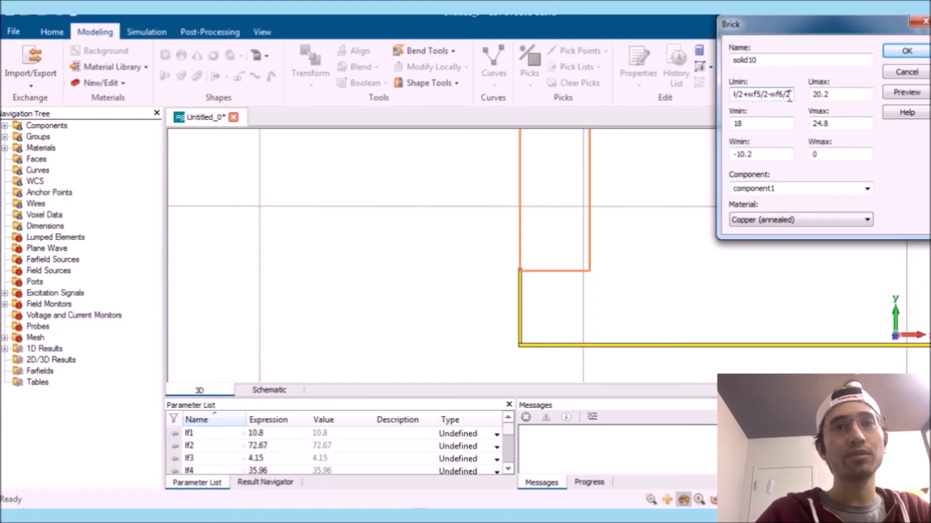
Copy the tenth brick's Umin expression into Umax with +wf6/2 in place of -wf6/2, and preview the brick
key(ctrl+a)
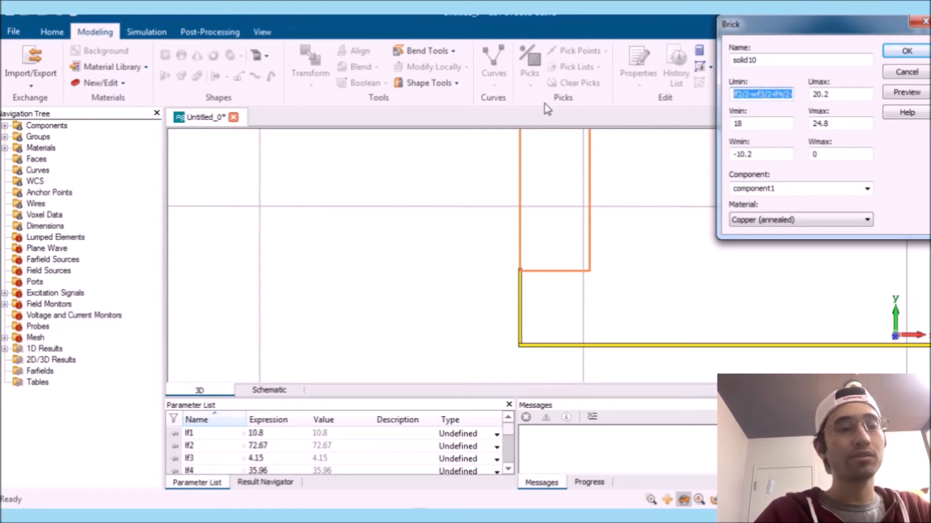
click(838, 93)
key(ctrl+a)
key(ctrl+v)
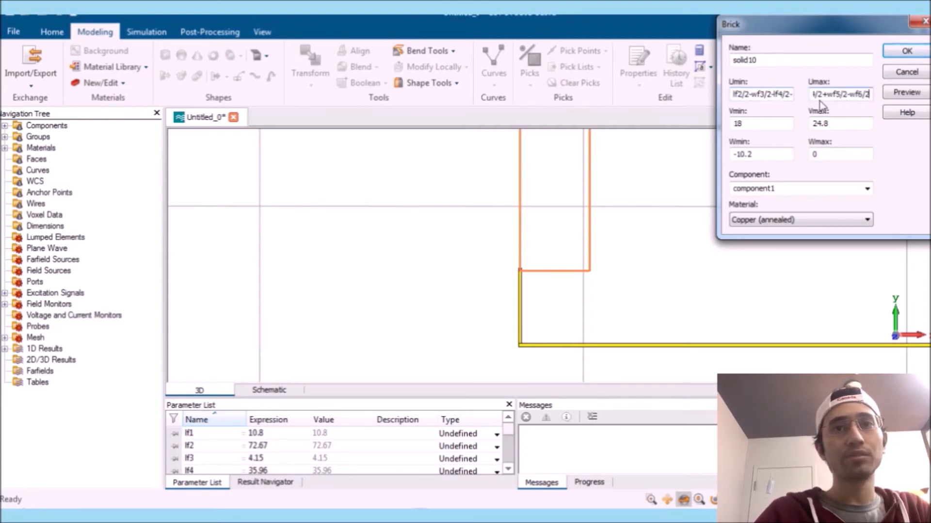
click(850, 95)
key(BackSpace)
text(+)
click(912, 93)
middle_drag(619, 248, 646, 215)
scroll(610, 264, down, 1)
scroll(631, 248, down, 4)
scroll(631, 251, up, 2)
Set the tenth brick's Vmin to lf1+wf2+lf3+wf4+lf5 and preview how its lower edge meets the short strip
drag(758, 126, 695, 131)
text(lf1+wf1)
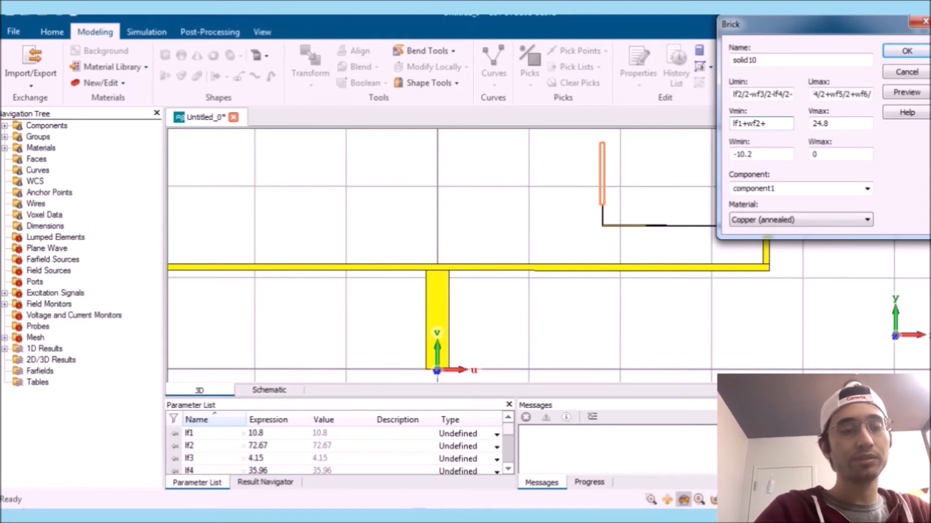
text(+lf3+)
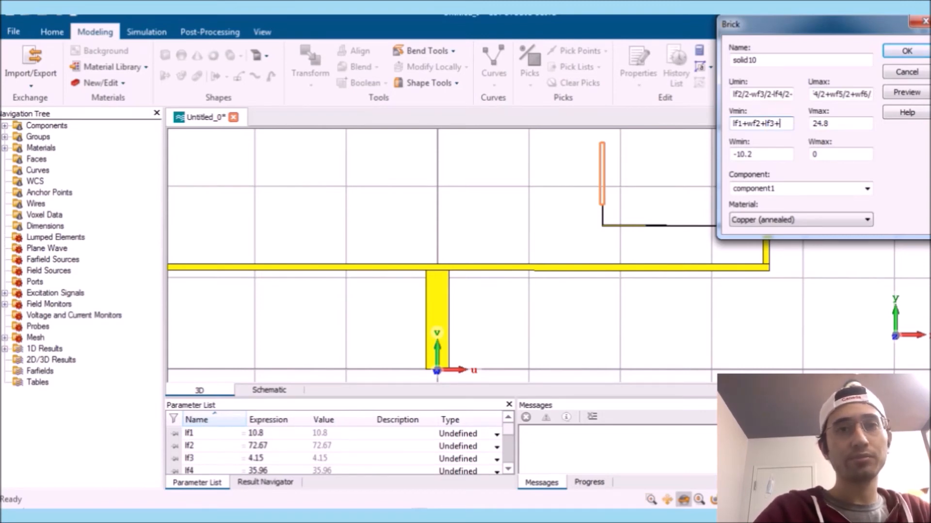
text(wf)
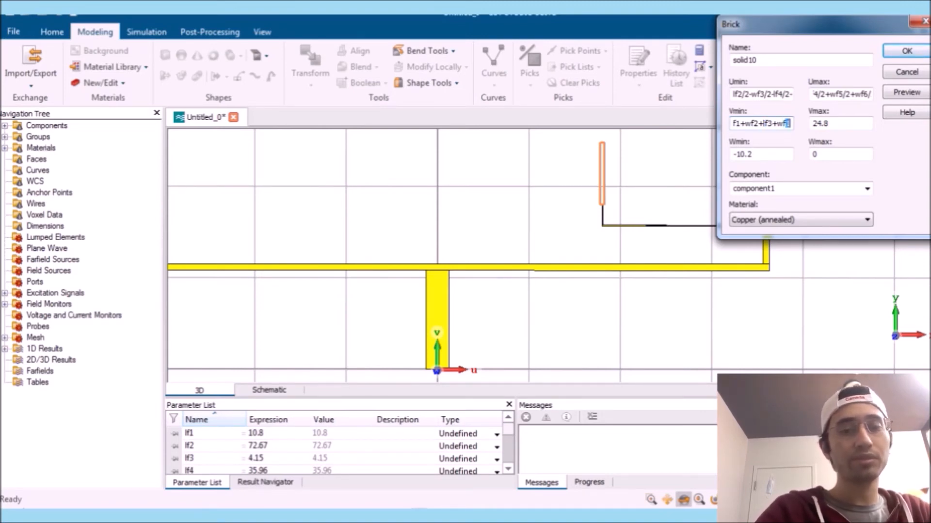
text(4+)
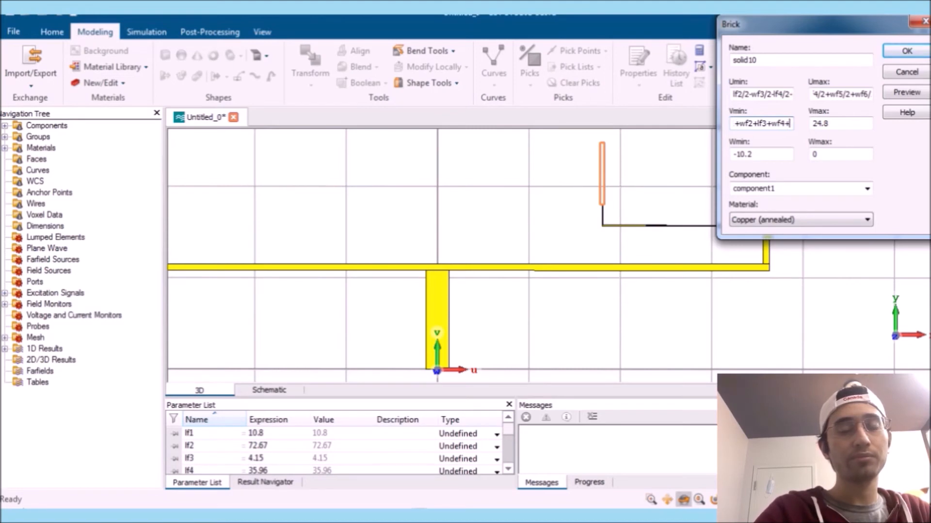
text(lf5)
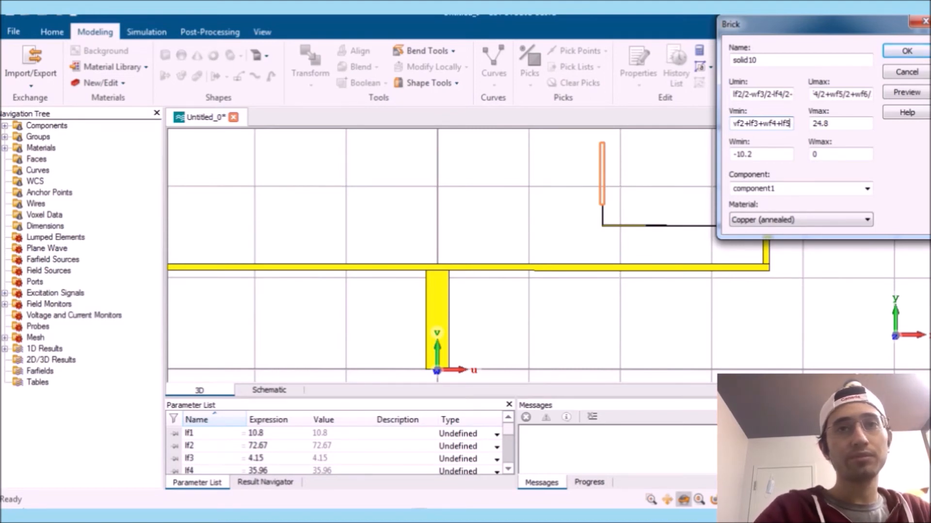
click(905, 92)
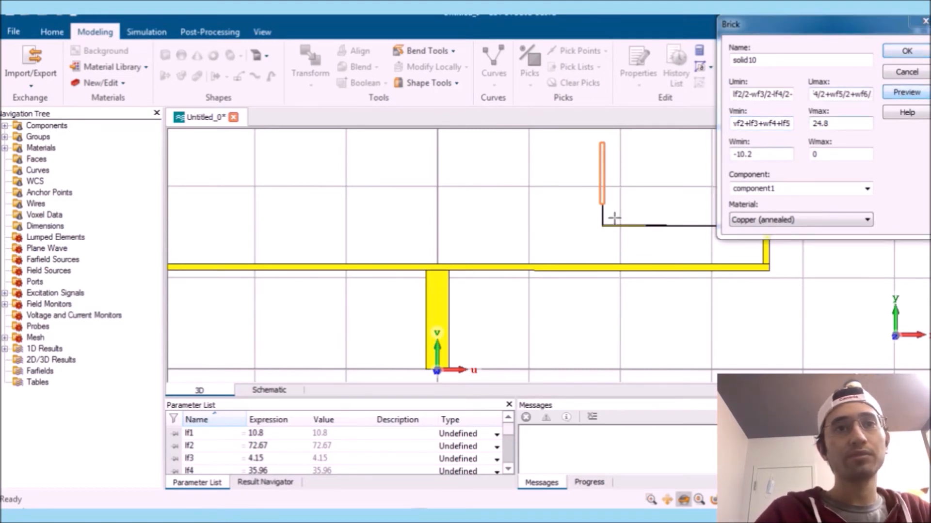
scroll(614, 216, up, 5)
middle_drag(597, 223, 530, 273)
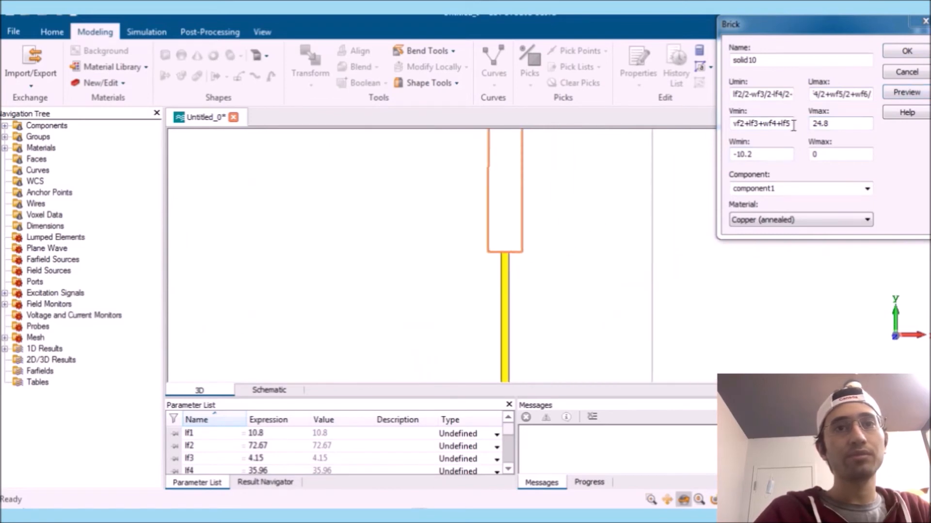
Copy the tenth brick's Vmin expression into Vmax, add lf6 to it, and preview the brick
drag(846, 123, 727, 144)
key(ctrl+v)
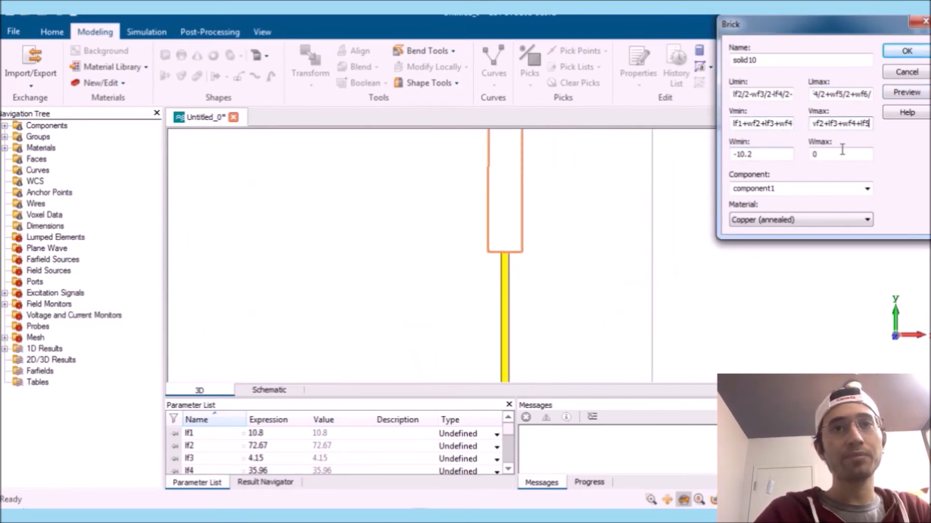
text(+lf)
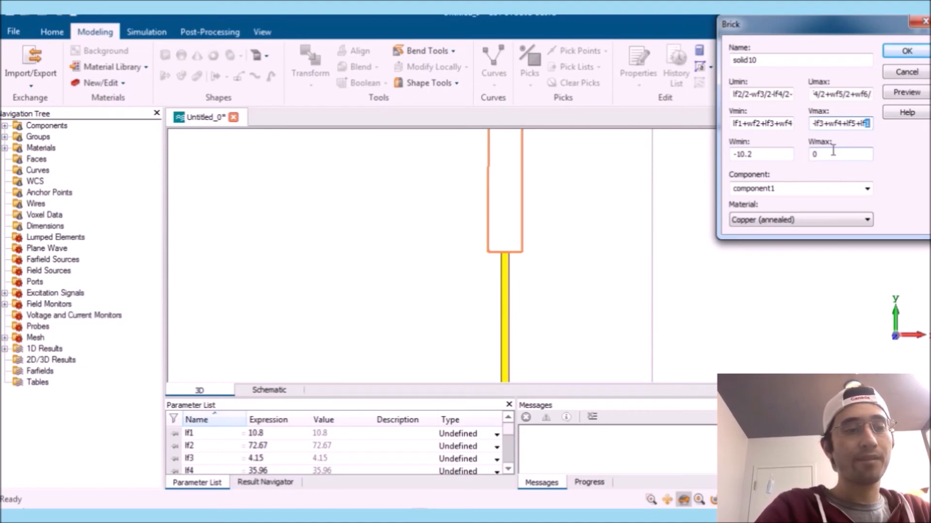
text(6)
click(903, 94)
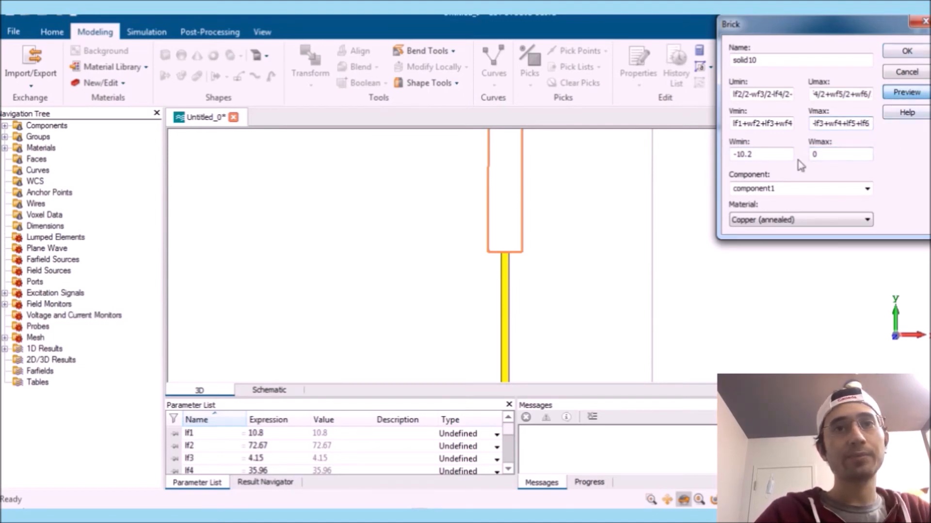
Set the tenth brick's Wmin to 0 and Wmax to t, and create it in annealed copper
text(0)
double_click(837, 160)
text(t)
click(905, 51)
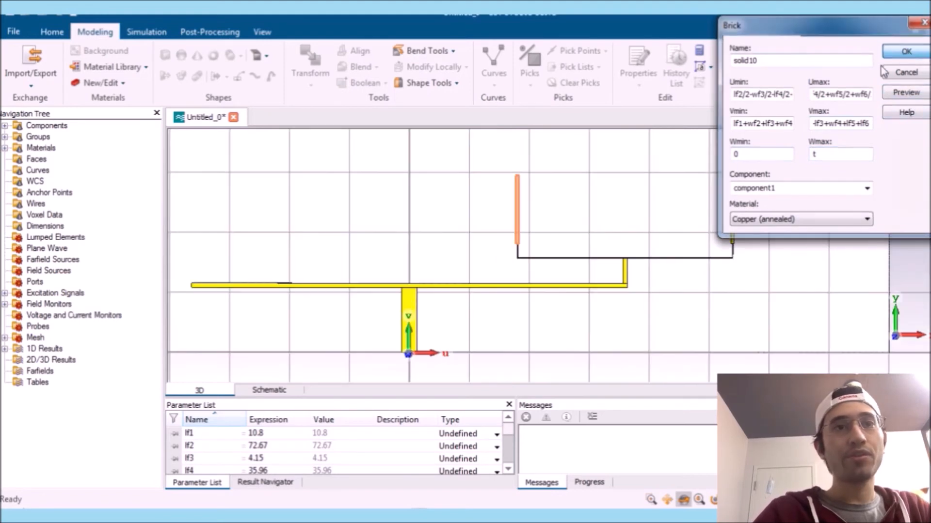
Select the right-hand branch's vertical connector and thin cross strip, plus the short and long vertical strips at the cross strip's left end
scroll(563, 266, up, 3)
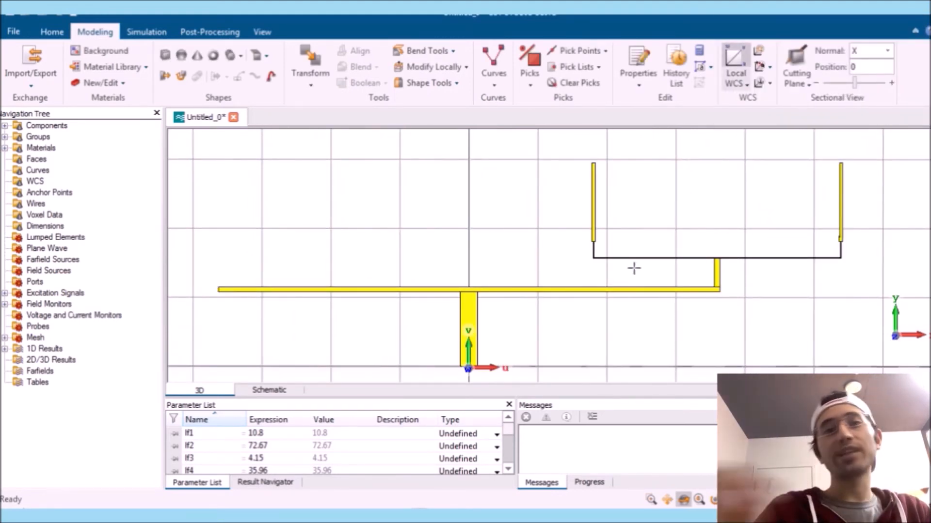
scroll(706, 245, up, 5)
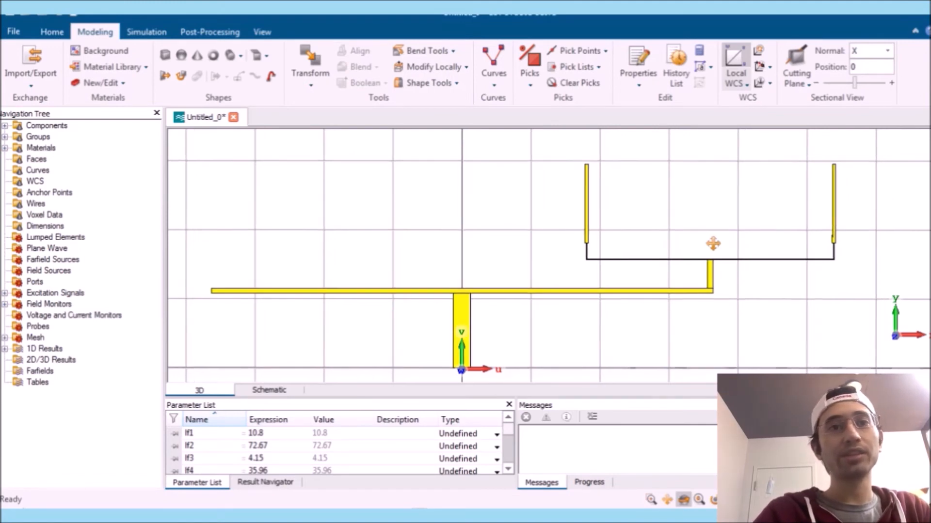
click(705, 307)
click(708, 308)
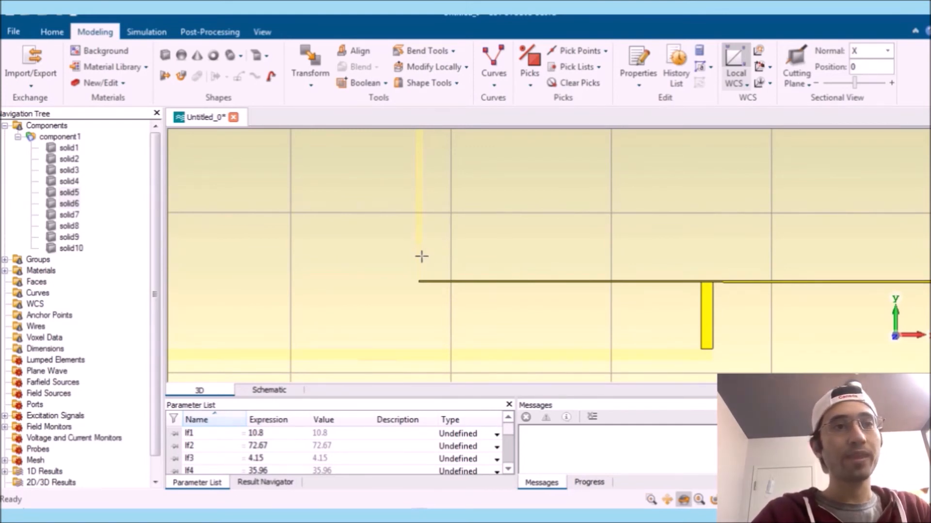
scroll(421, 257, up, 2)
scroll(307, 231, down, 1)
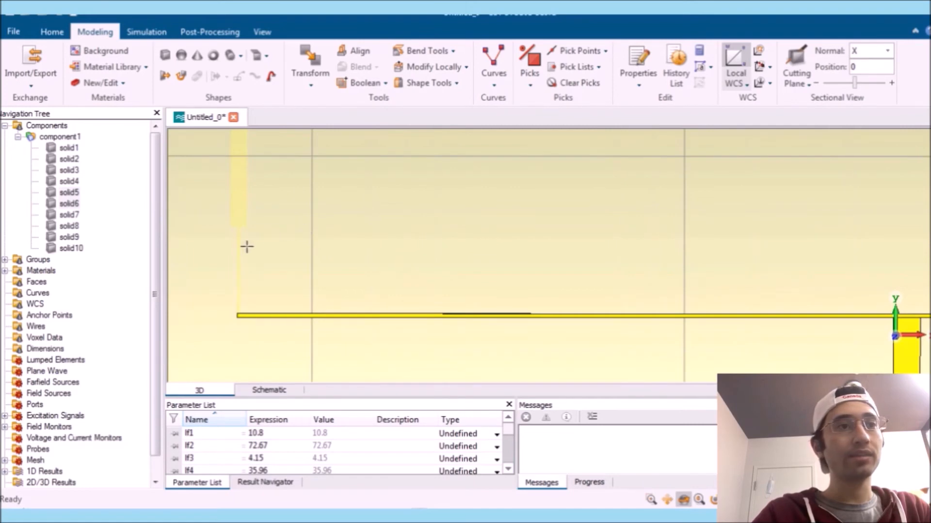
ctrl+double_click(239, 251)
ctrl+double_click(242, 200)
scroll(324, 230, down, 3)
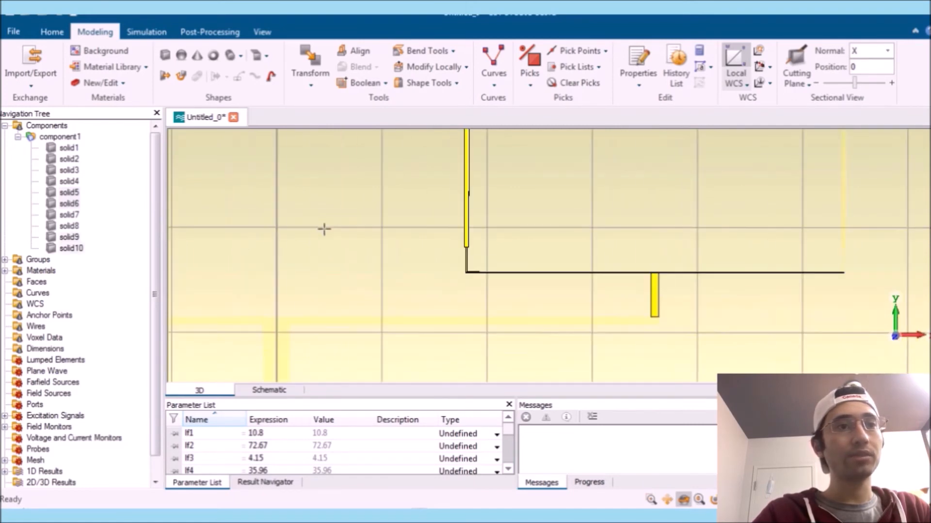
Add the long and short vertical strips at the right end of the thin cross strip to the selection
scroll(907, 294, up, 4)
middle_drag(861, 238, 475, 264)
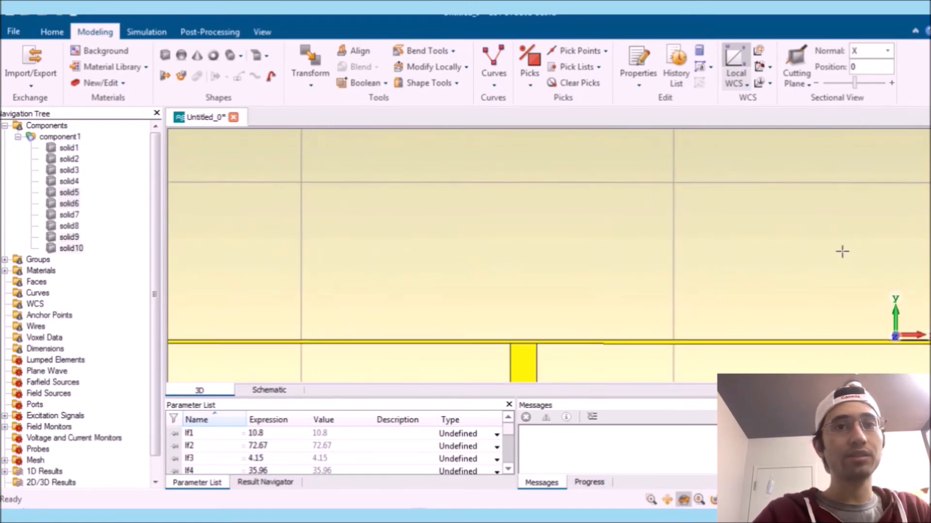
middle_drag(830, 247, 401, 239)
ctrl+double_click(758, 212)
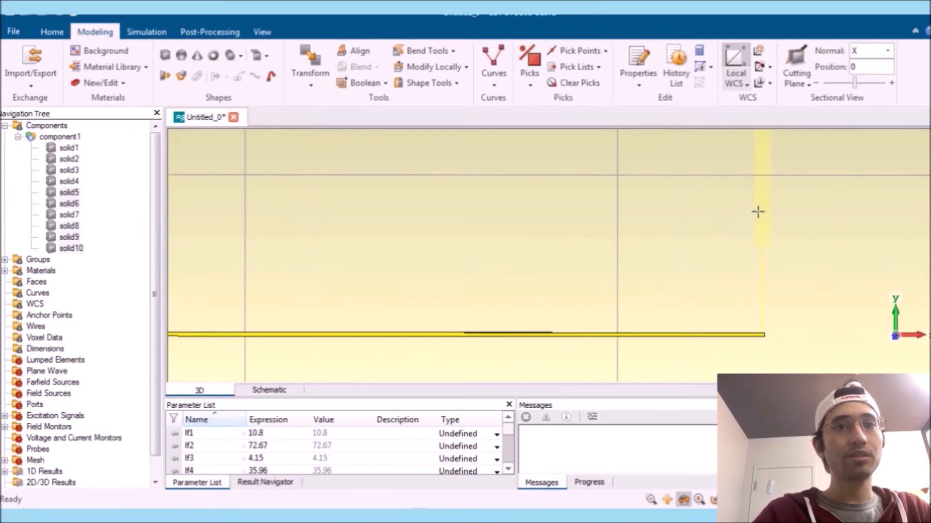
ctrl+double_click(763, 272)
scroll(586, 249, down, 3)
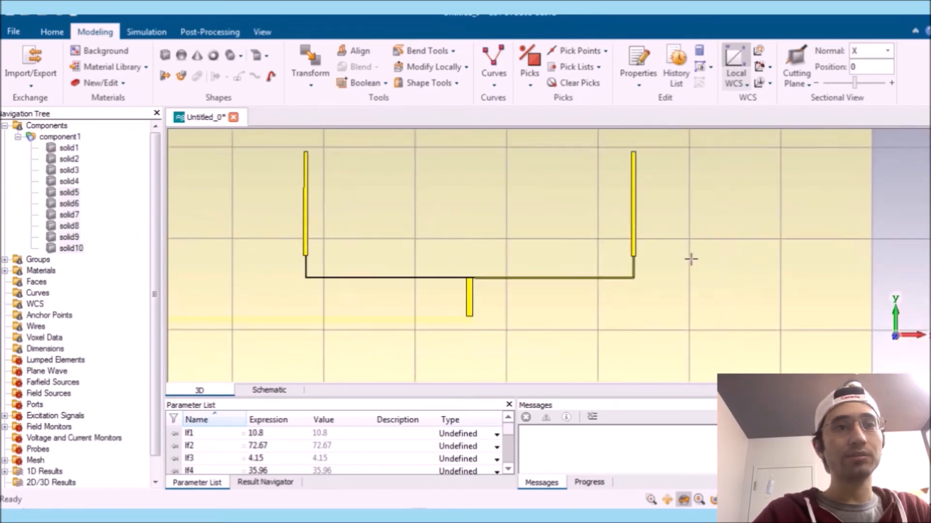
scroll(690, 260, down, 3)
scroll(692, 262, up, 2)
middle_drag(692, 261, 831, 272)
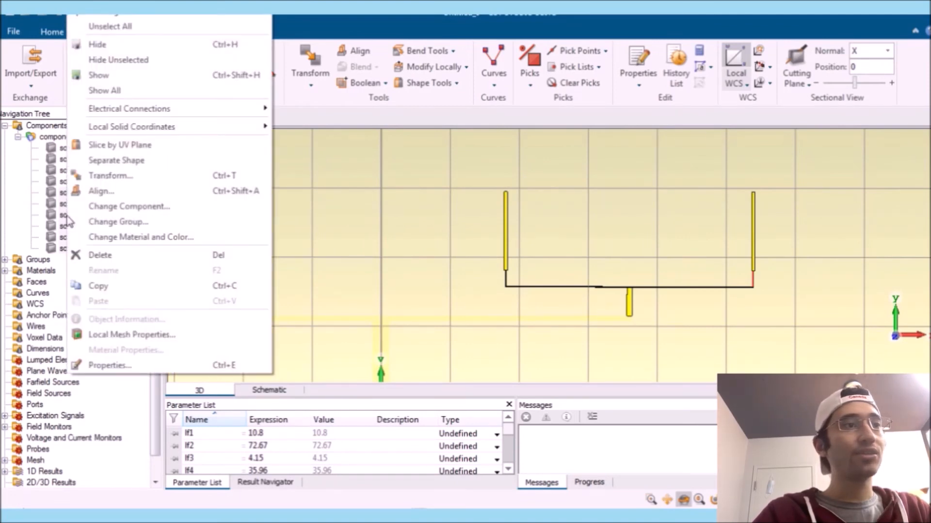
Start a mirror transform of the six selected bricks with mirror plane normal U set to 1, and preview it
click(121, 176)
middle_drag(365, 272, 439, 261)
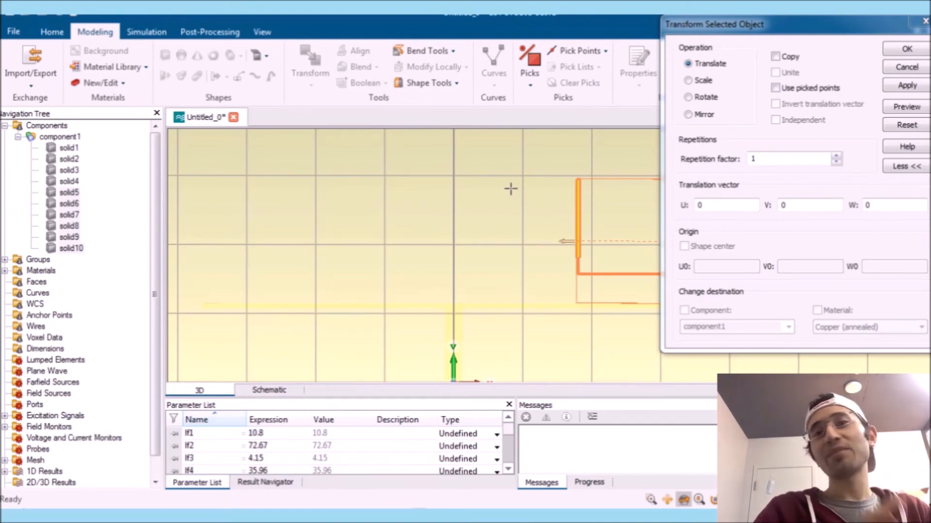
click(698, 115)
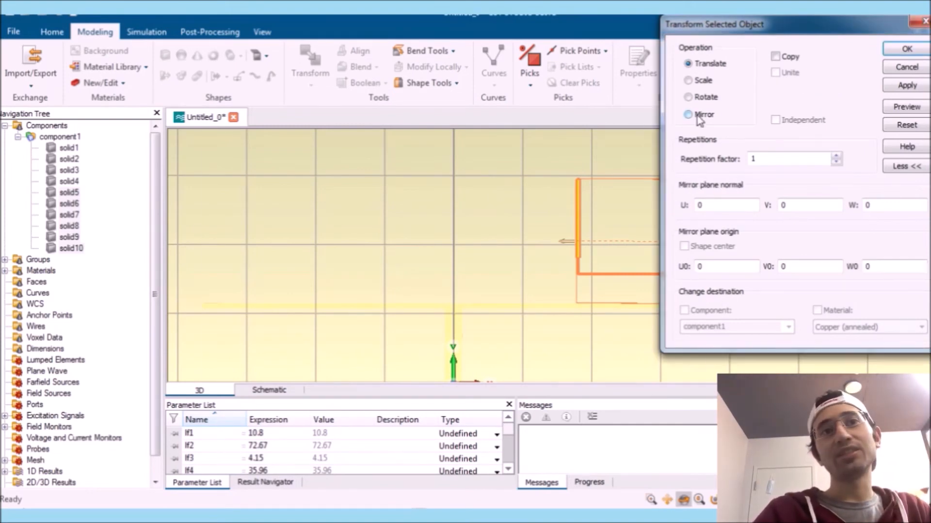
scroll(513, 252, down, 2)
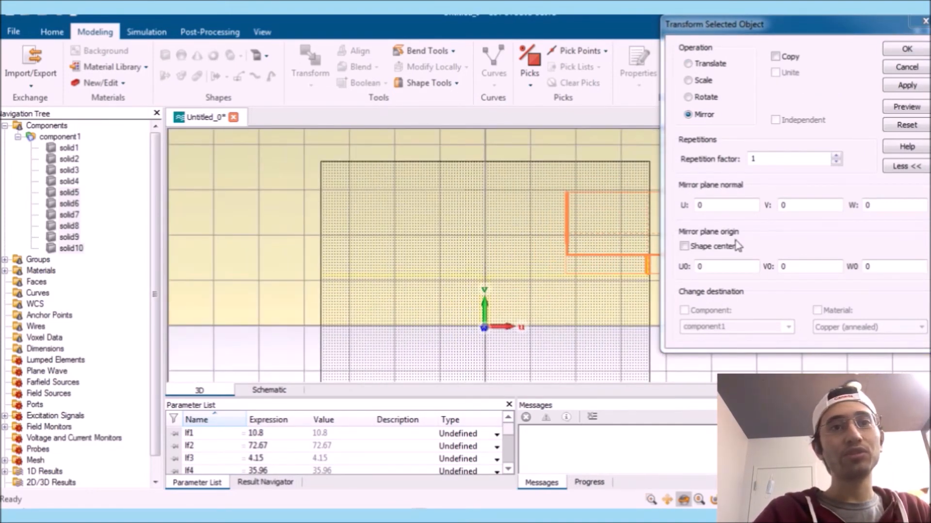
double_click(720, 206)
text(1)
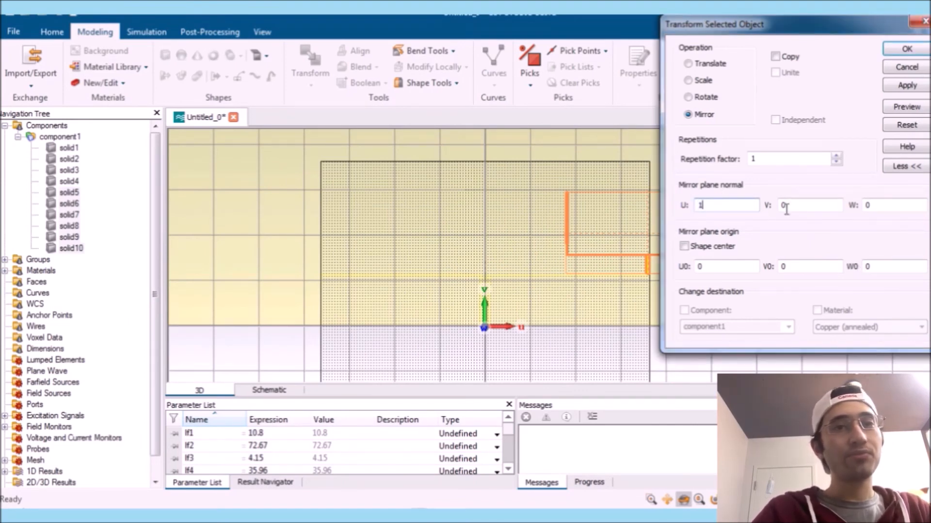
click(904, 106)
middle_drag(373, 292, 387, 286)
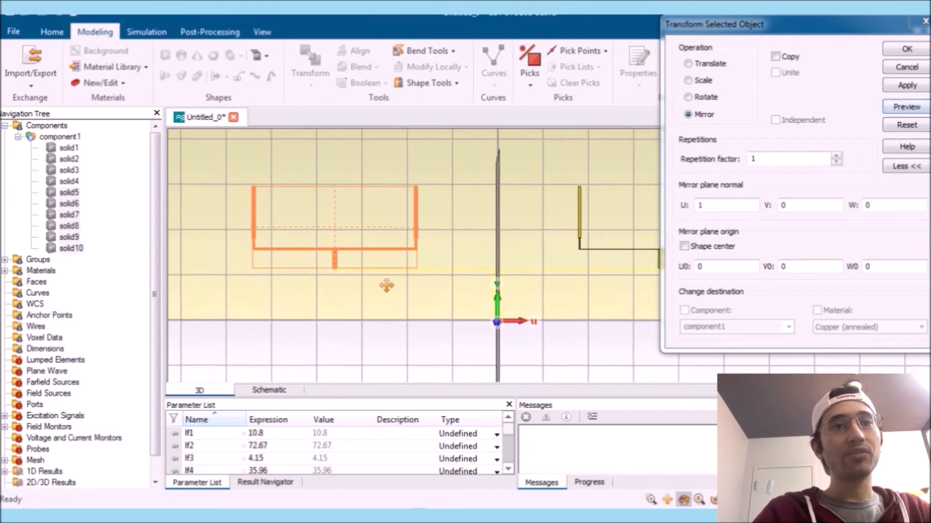
middle_drag(493, 279, 499, 300)
Apply the mirror as a copy to keep the original branch, and clear the brick selection
click(777, 57)
click(910, 50)
click(83, 129)
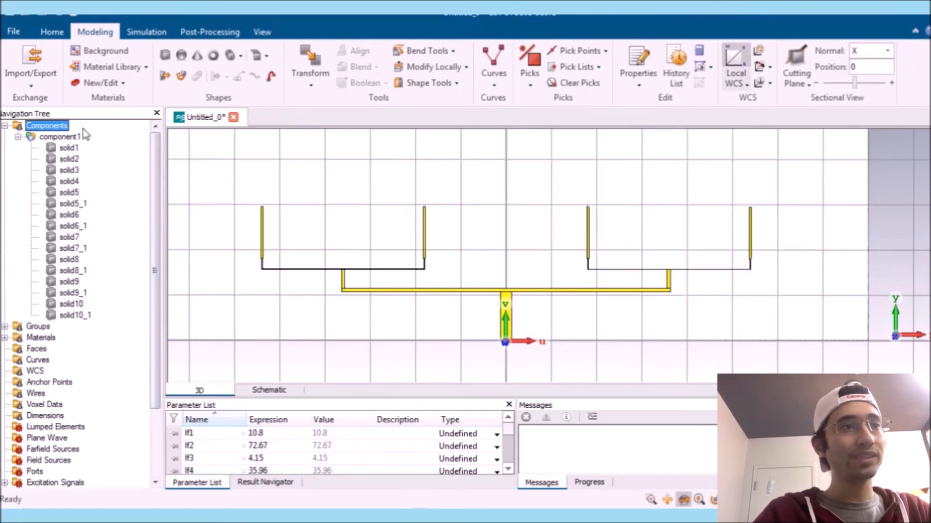
Examine the mirrored feed network's strip junctions on both branches, from above and in an angled 3D view
scroll(390, 330, down, 2)
middle_drag(339, 261, 343, 274)
scroll(346, 284, down, 6)
scroll(378, 289, up, 4)
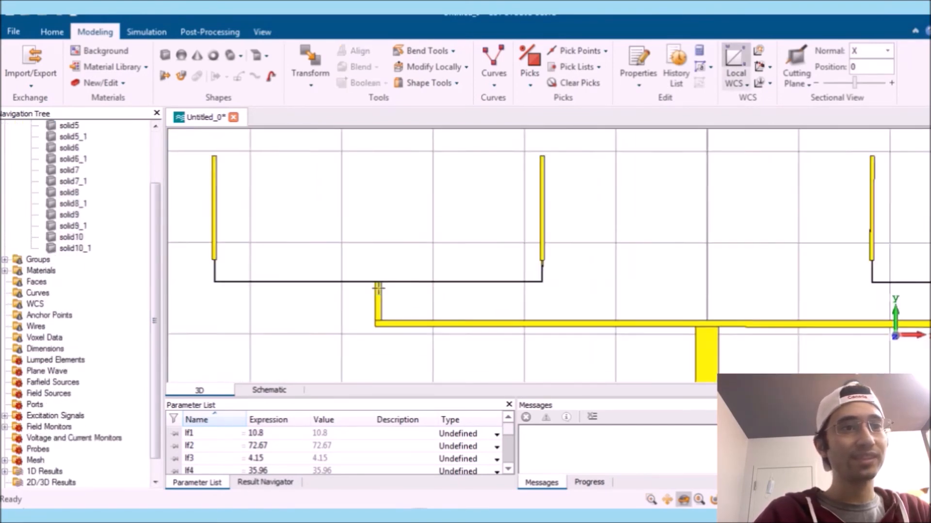
scroll(378, 289, up, 4)
scroll(601, 287, down, 4)
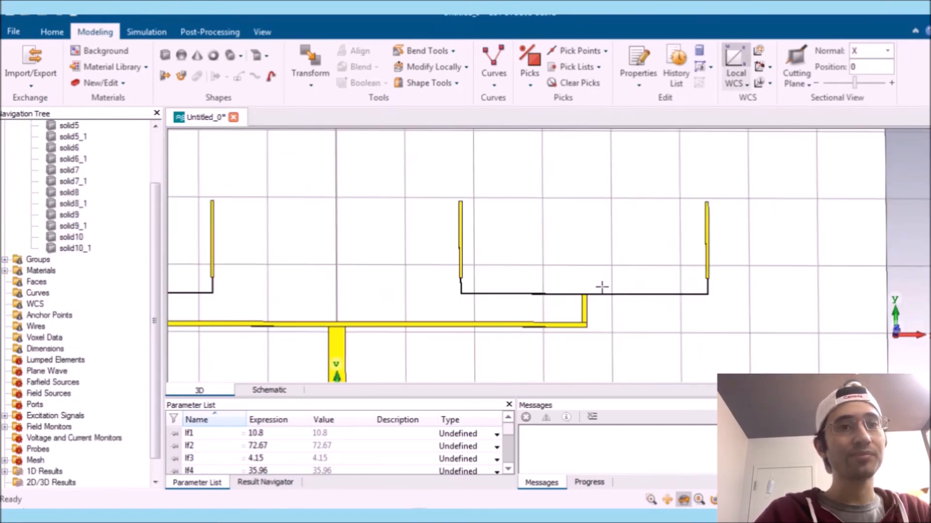
scroll(601, 287, up, 4)
mouse_move(604, 287)
mouse_down()
mouse_move(548, 195)
mouse_move(587, 275)
mouse_move(583, 303)
mouse_move(592, 280)
mouse_up()
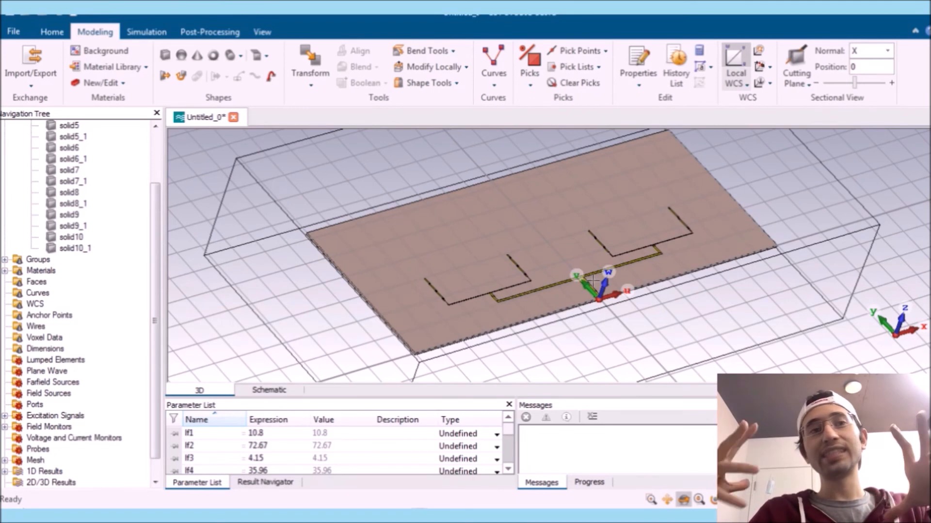
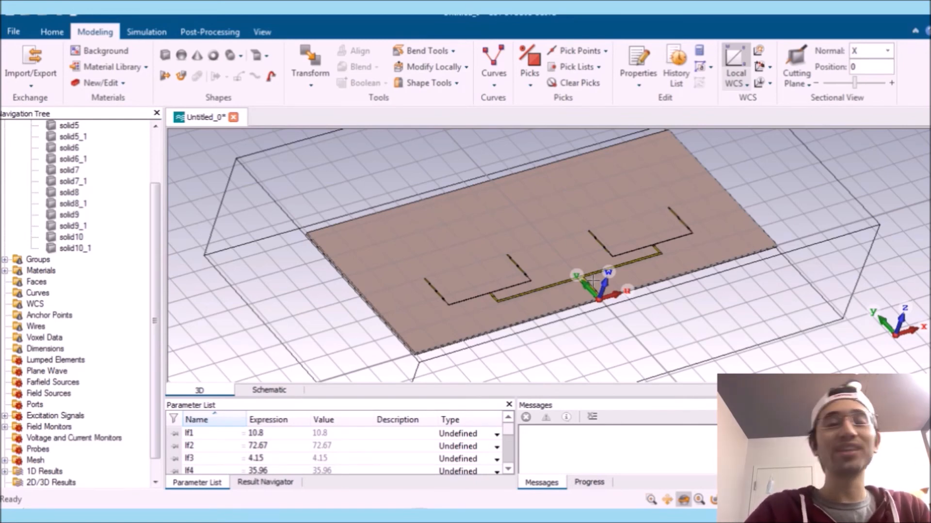
scroll(593, 280, up, 5)
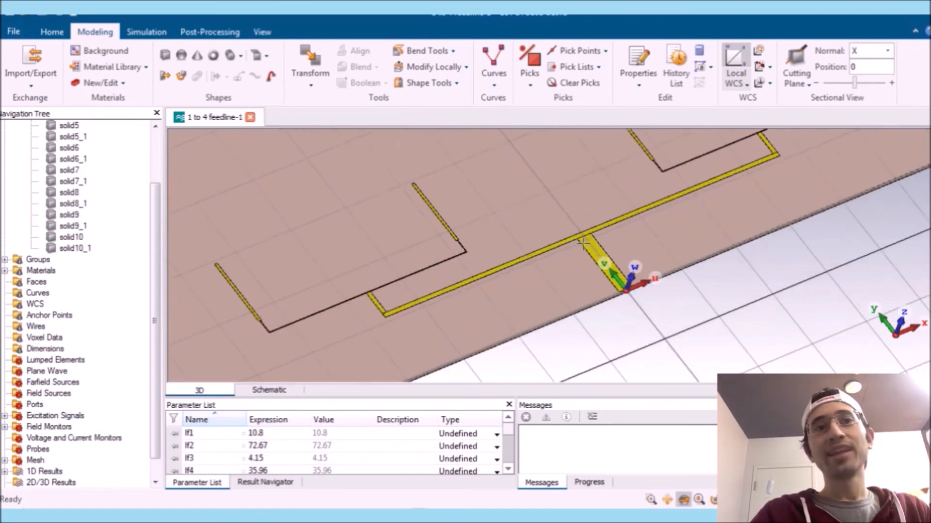
scroll(599, 244, up, 3)
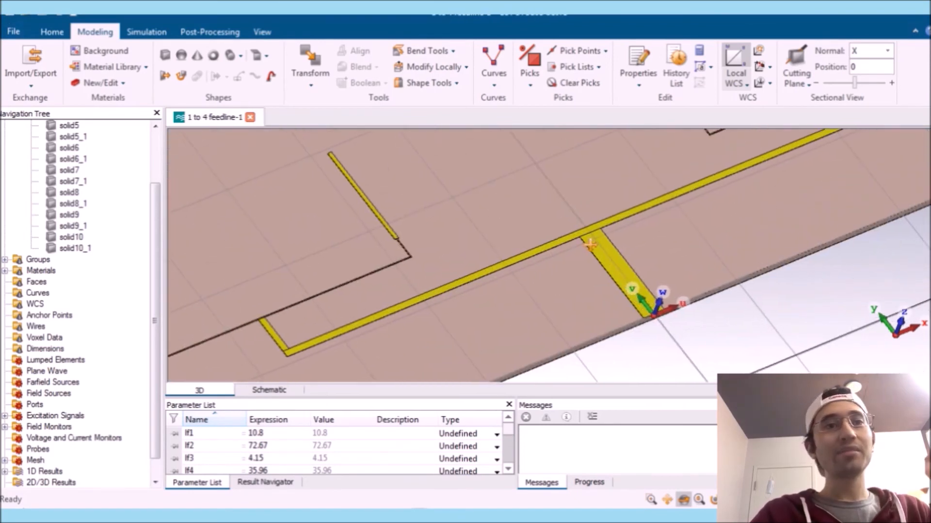
scroll(599, 243, down, 4)
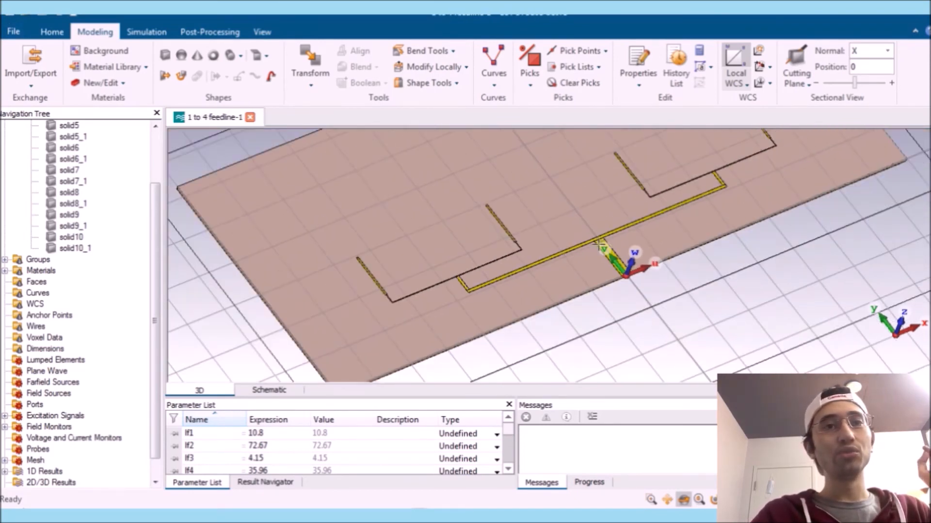
scroll(686, 199, up, 1)
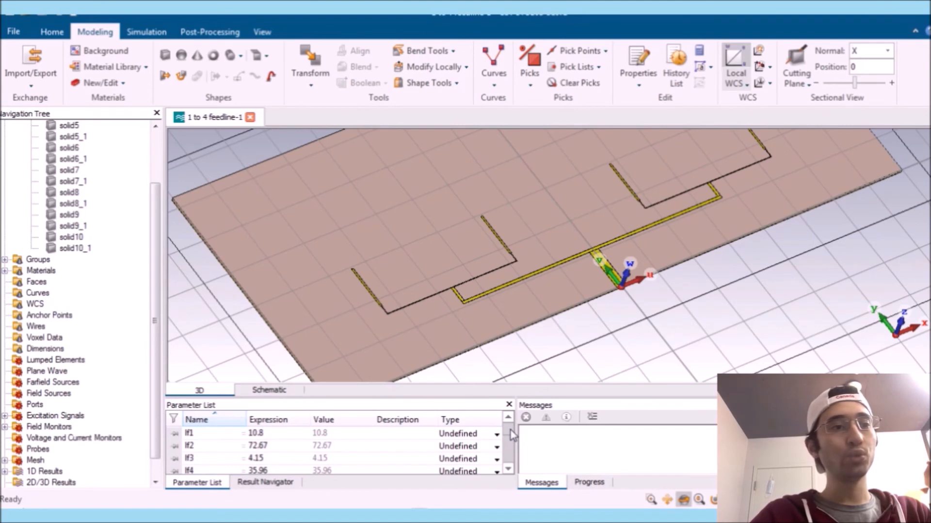
Set parameter lf2 to 100, run a parametric update, and check how both branches follow the main cross strip
double_click(284, 446)
text(100)
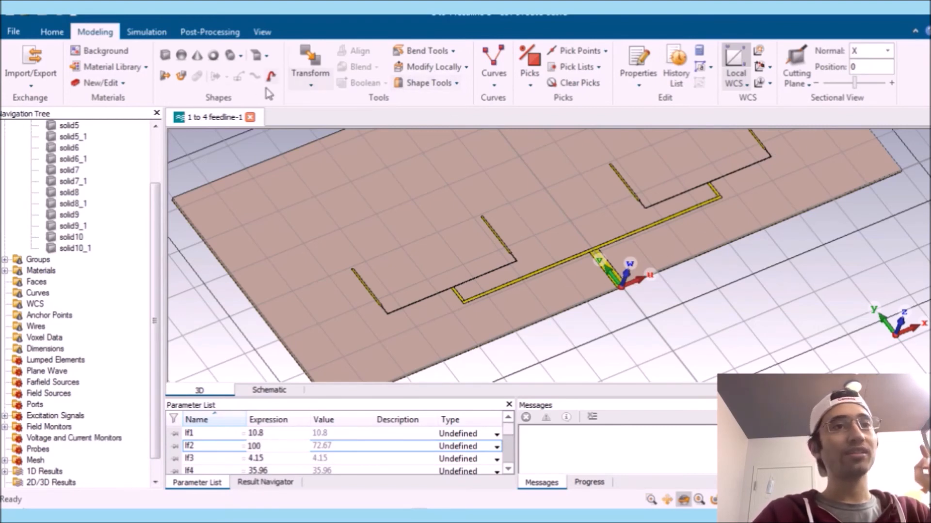
click(53, 32)
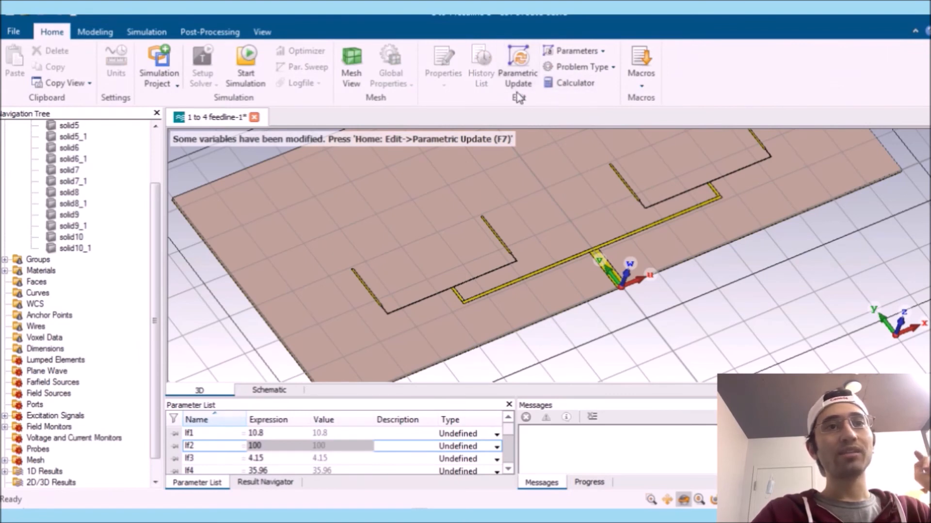
click(517, 62)
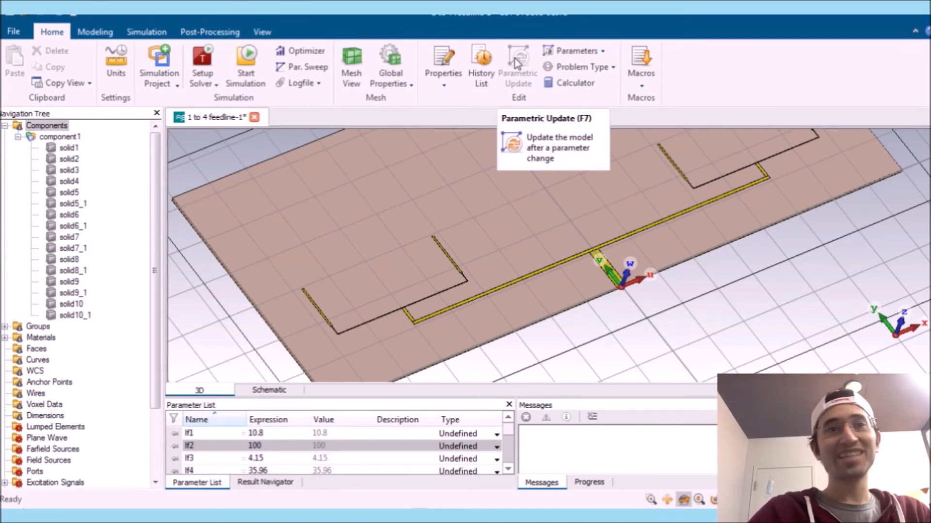
middle_drag(558, 186, 571, 175)
drag(569, 207, 575, 199)
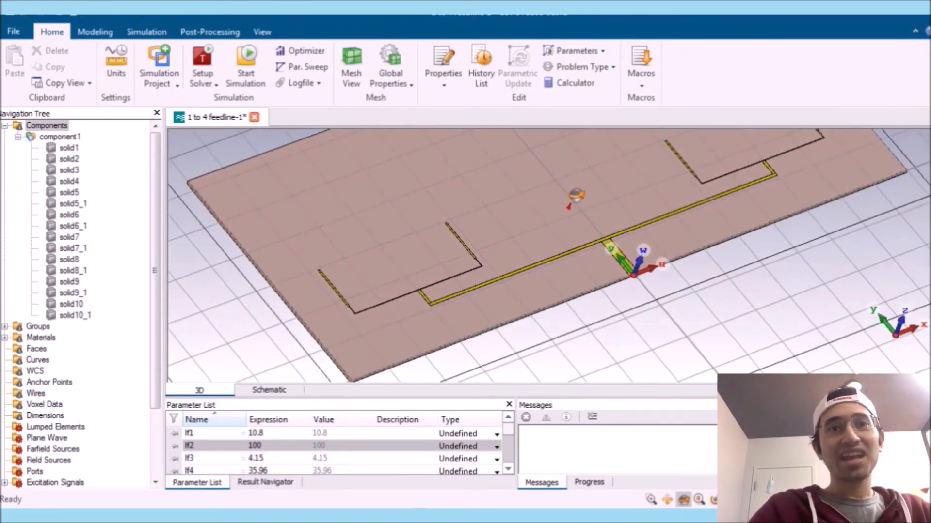
scroll(576, 196, up, 2)
middle_drag(577, 196, 621, 169)
scroll(587, 194, down, 2)
scroll(586, 194, up, 2)
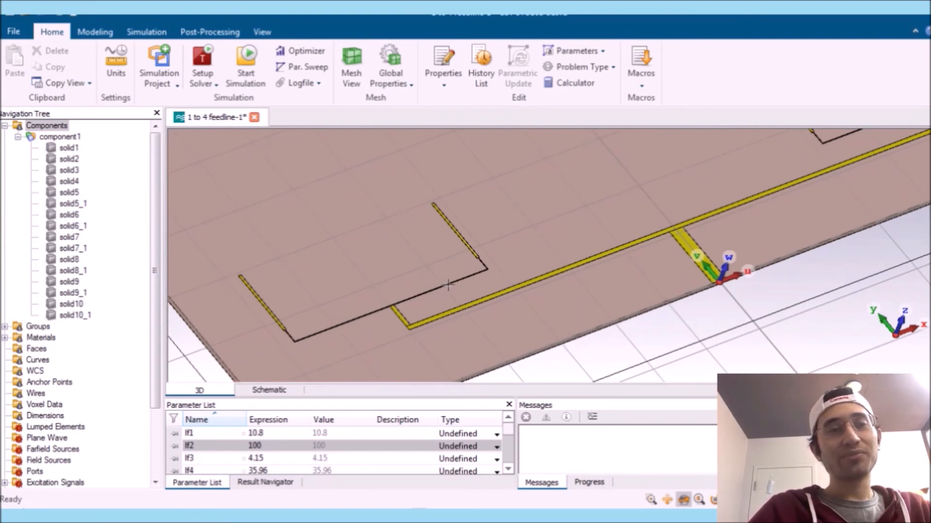
Set parameter wf4 to 0.5 and run a parametric update of the model
scroll(512, 441, down, 1)
drag(513, 441, 515, 457)
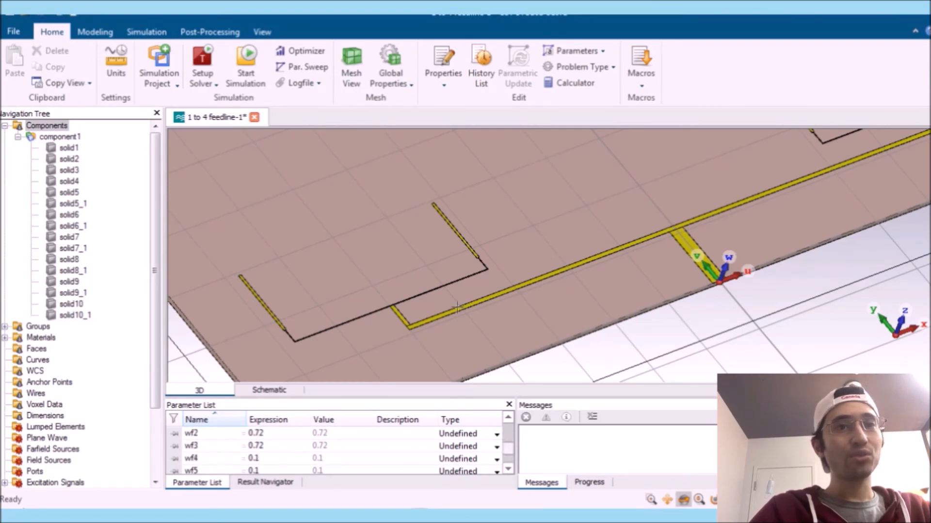
double_click(277, 458)
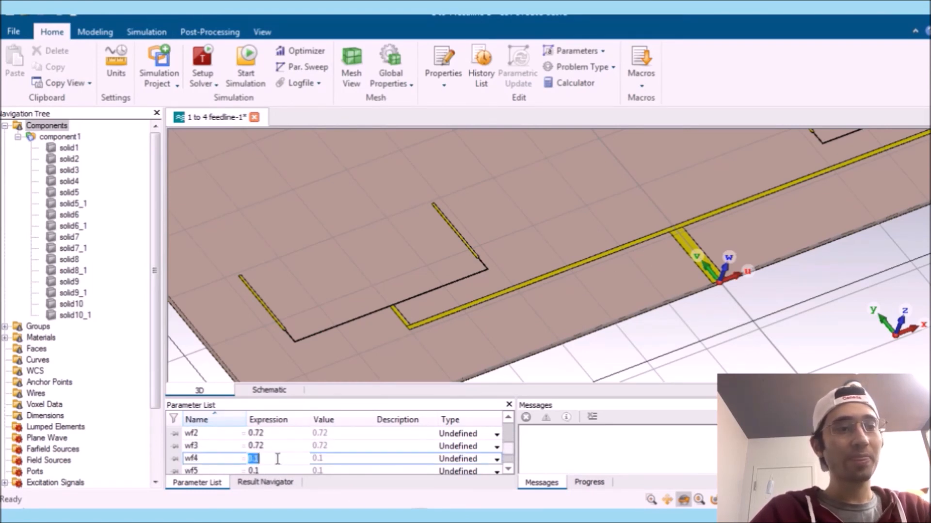
text(0.)
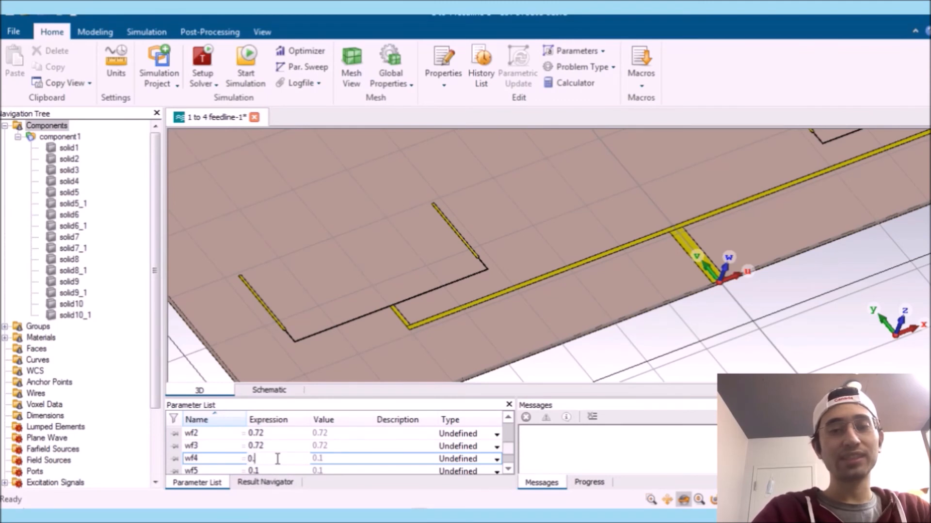
text(5)
key(Return)
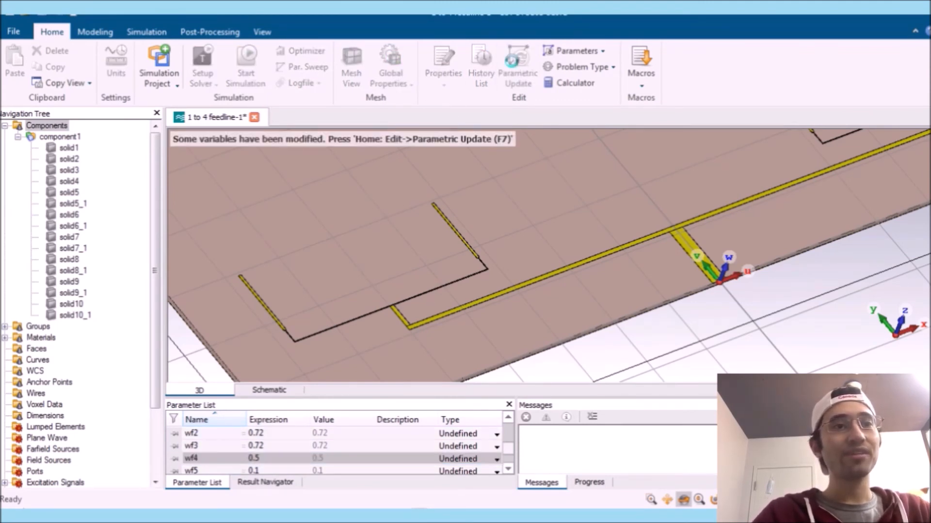
click(515, 62)
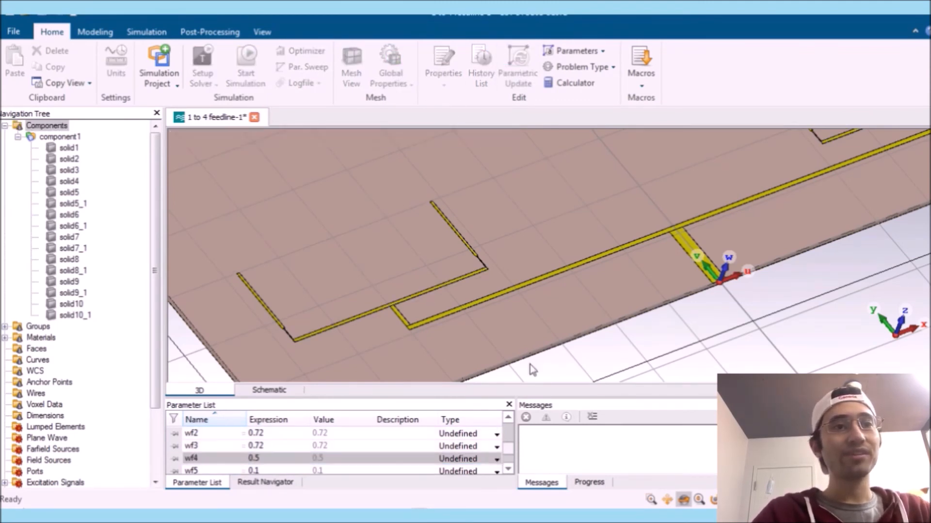
Set parameter wf5 to 0.4
double_click(289, 469)
text(0)
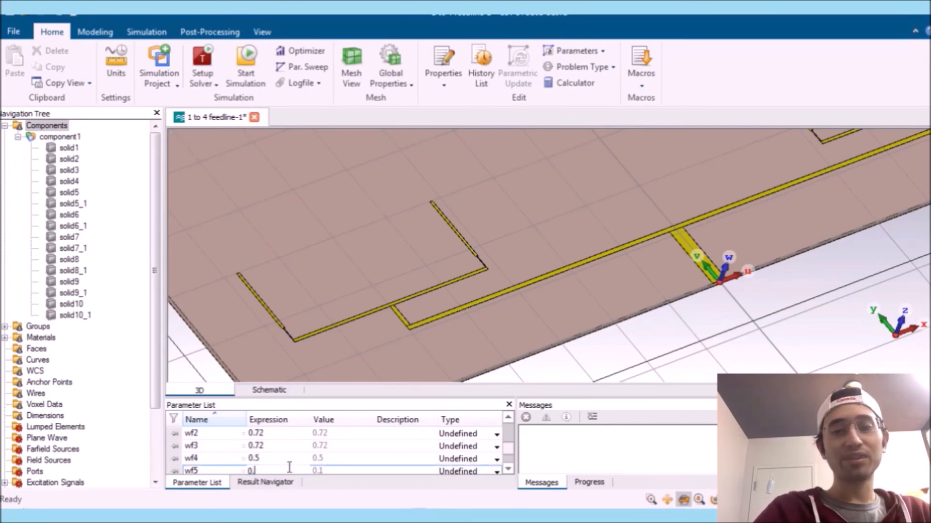
text(.4)
key(Return)
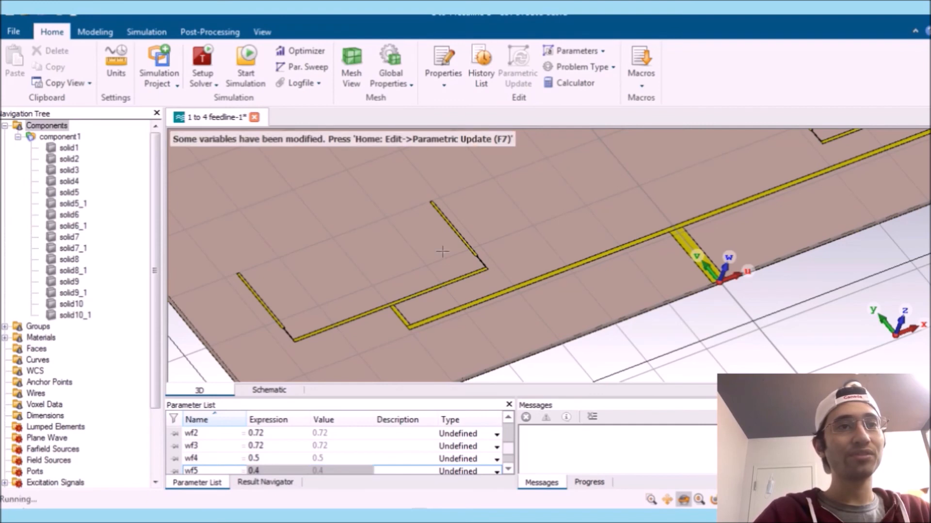
Run a parametric update of the model and inspect the feed network's strips in the angled 3D view
click(517, 63)
drag(532, 277, 516, 313)
middle_drag(511, 311, 488, 299)
scroll(489, 300, down, 2)
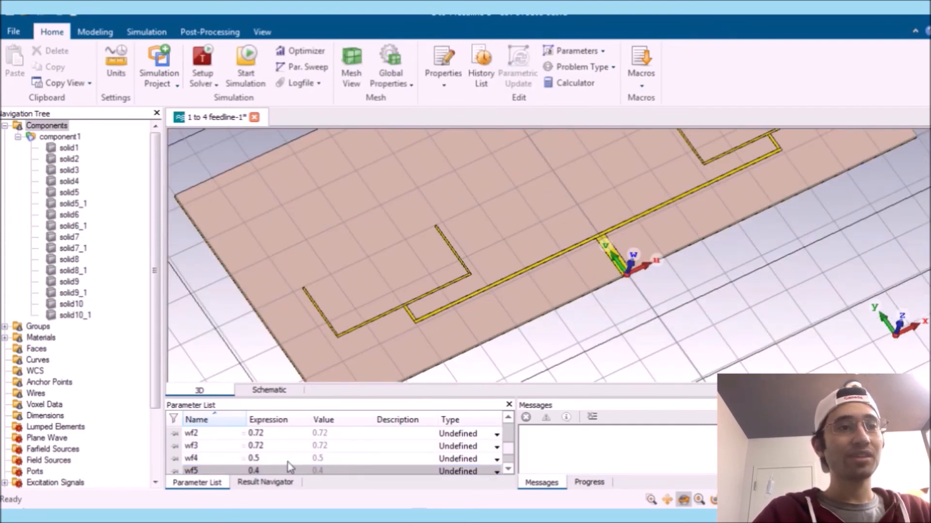
Set parameter wf6 to 1, run a parametric update, and inspect the end strips on both branches
scroll(291, 463, down, 1)
double_click(272, 446)
text(0.)
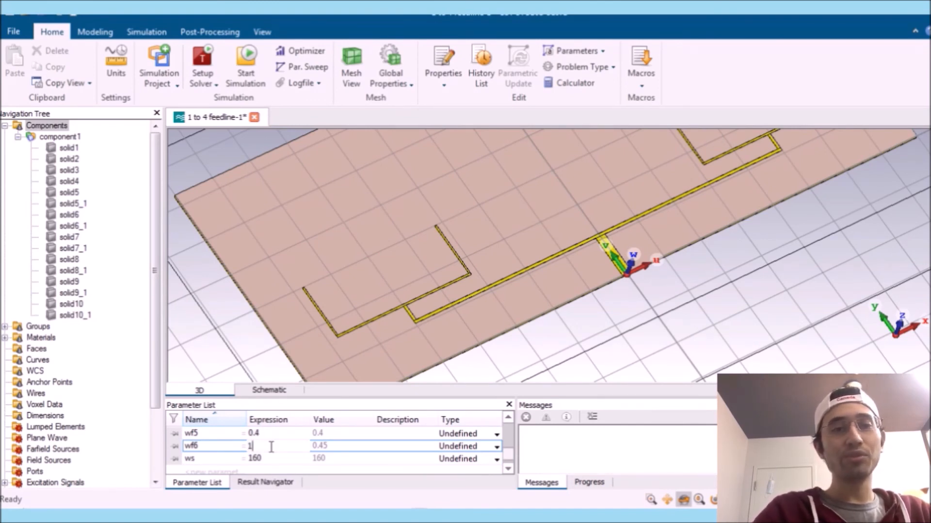
key(Return)
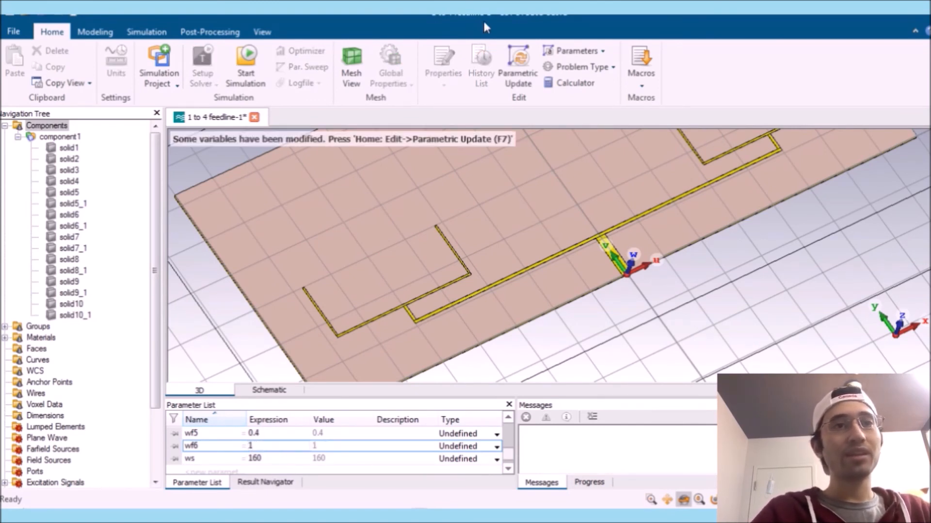
click(515, 58)
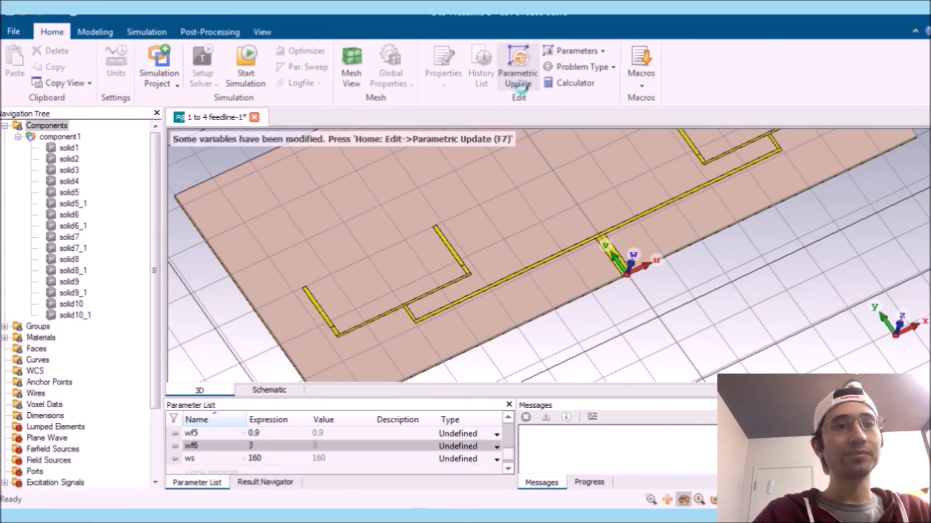
drag(528, 282, 557, 201)
middle_drag(534, 261, 555, 261)
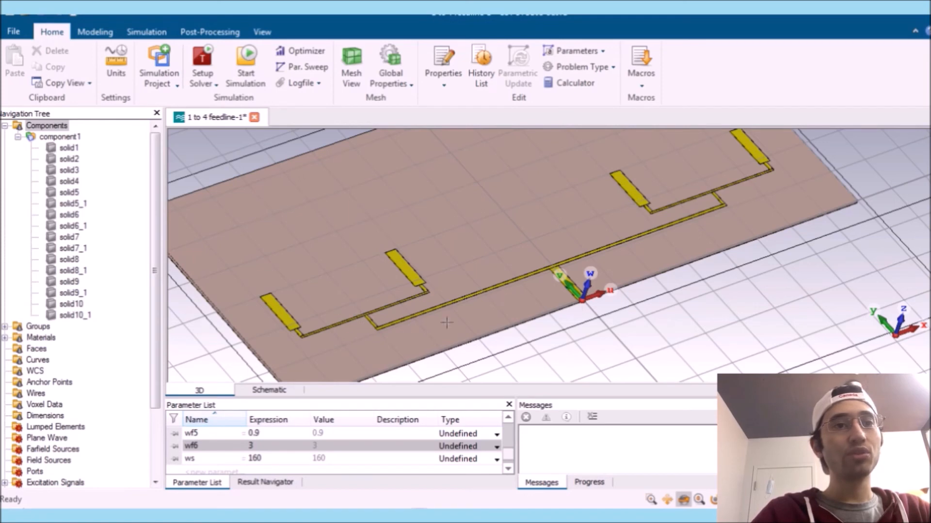
Set parameter lf3 to 6 and run a parametric update of the model
scroll(508, 448, up, 1)
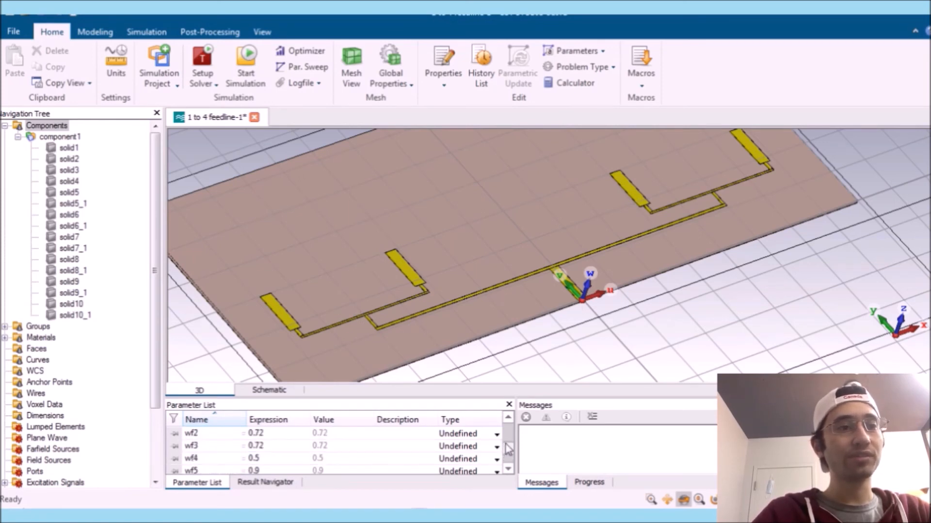
scroll(291, 450, up, 3)
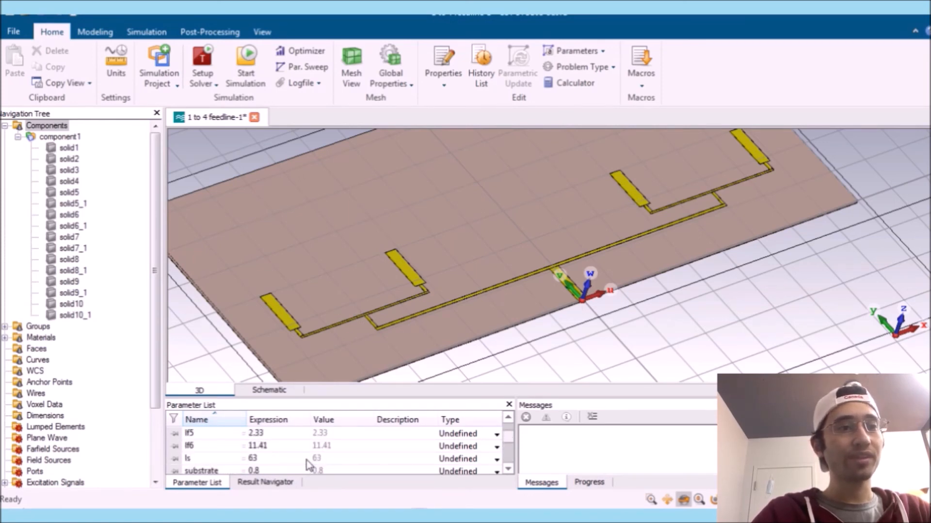
double_click(282, 445)
text(6)
key(Return)
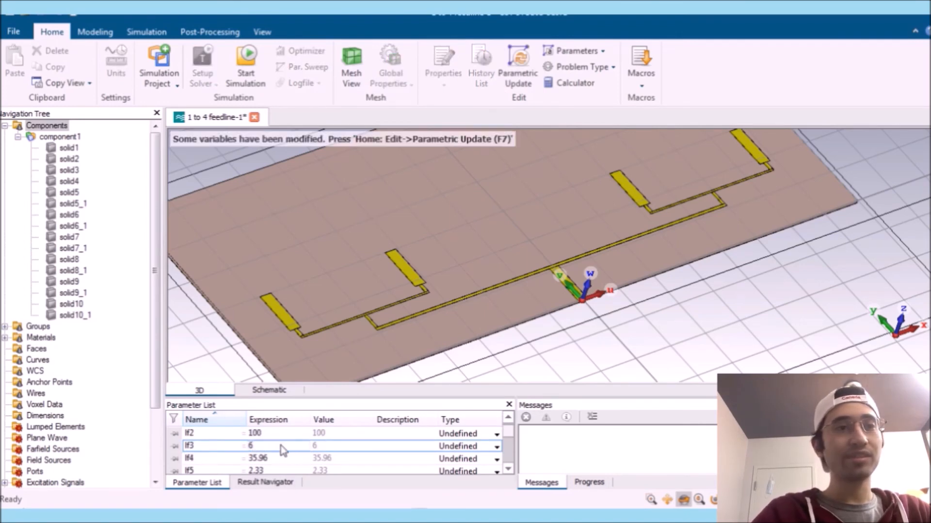
click(513, 67)
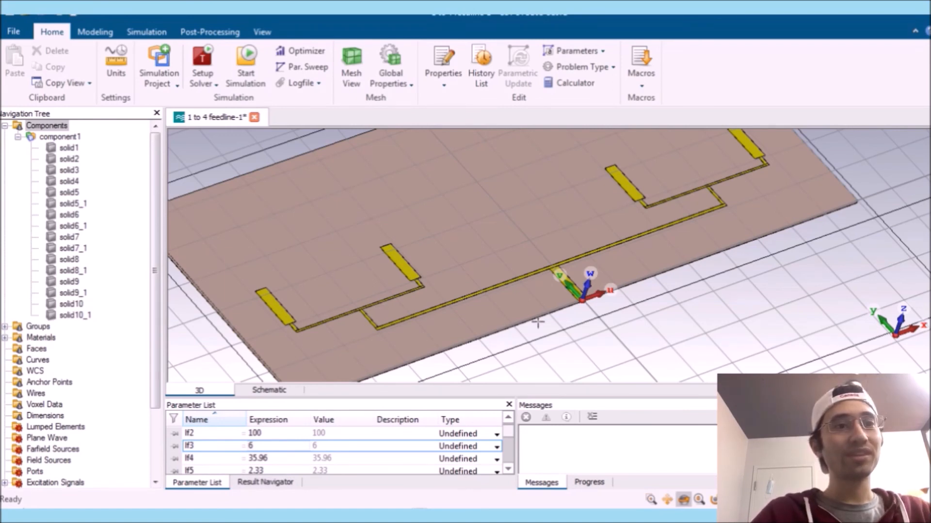
Set parameter lf4 to 40, run a parametric update, and inspect the strip connections in the branches
click(278, 458)
click(279, 459)
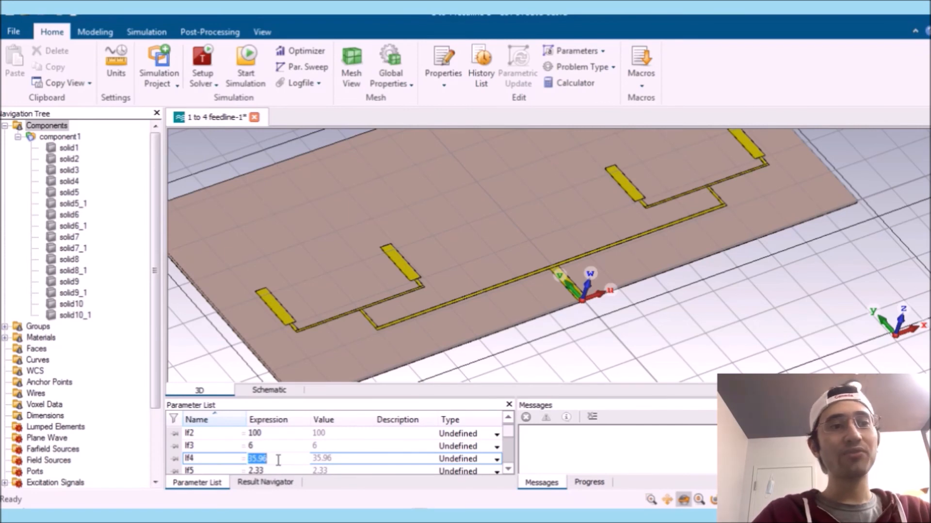
text(40)
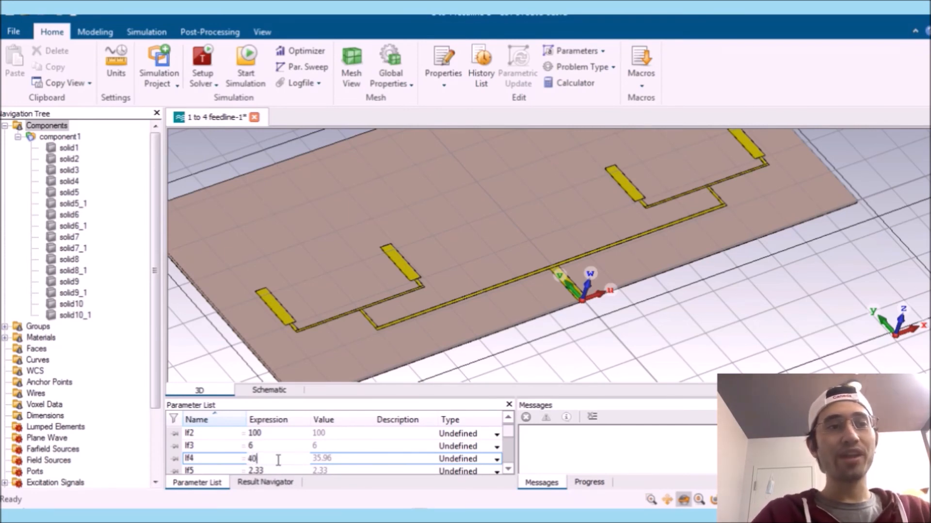
key(Return)
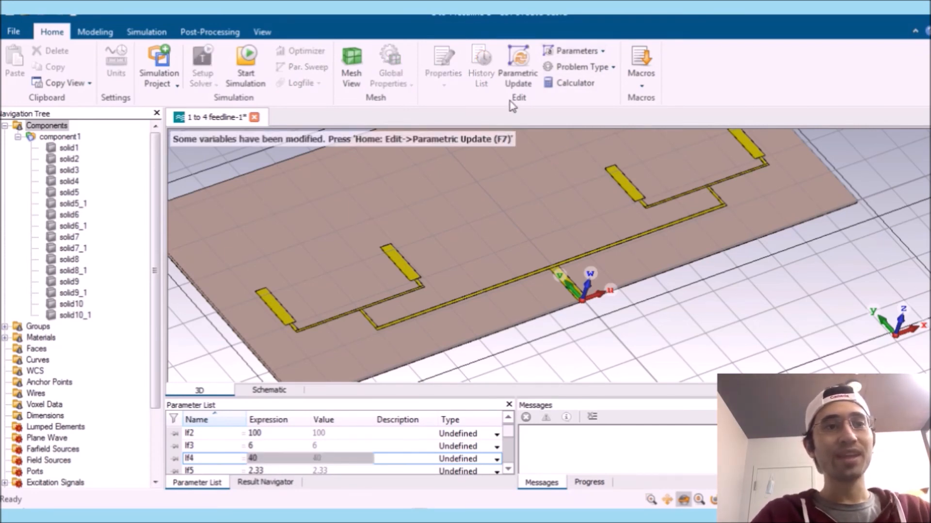
click(520, 66)
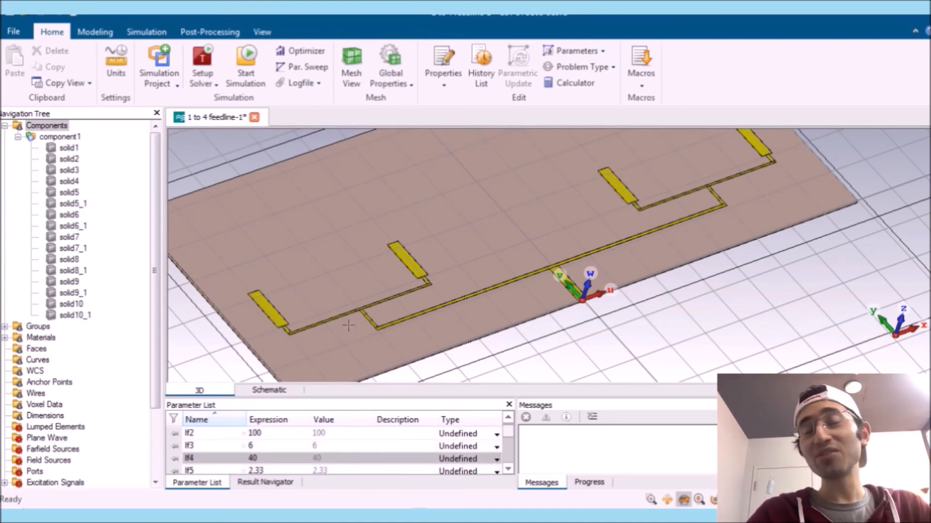
middle_drag(431, 360, 449, 297)
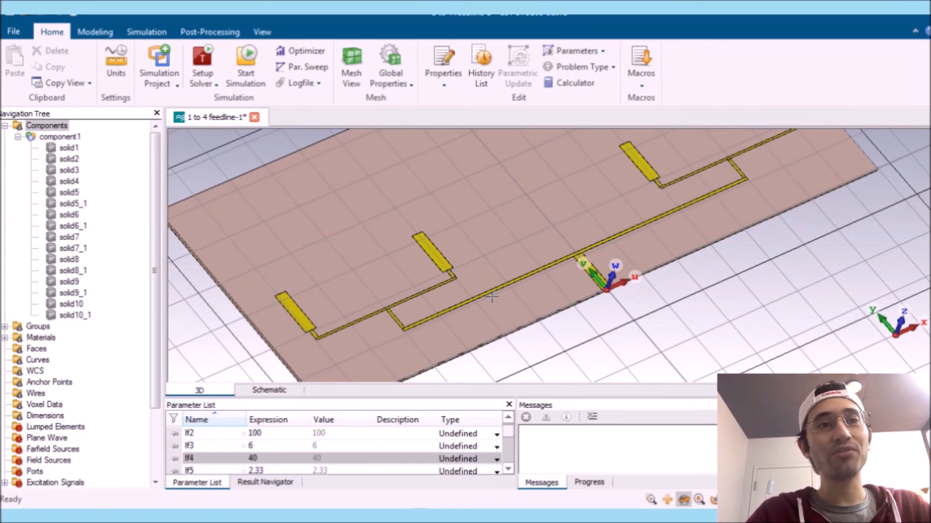
scroll(490, 290, up, 3)
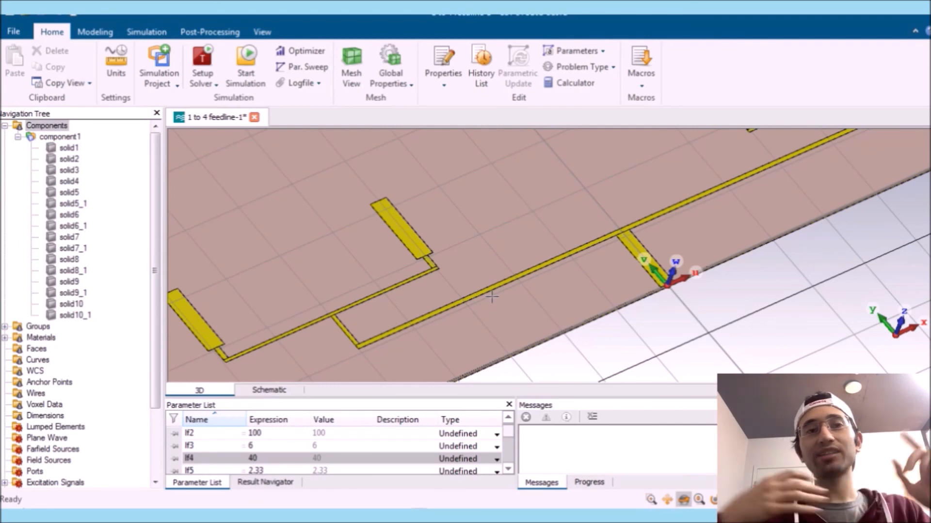
scroll(395, 207, down, 3)
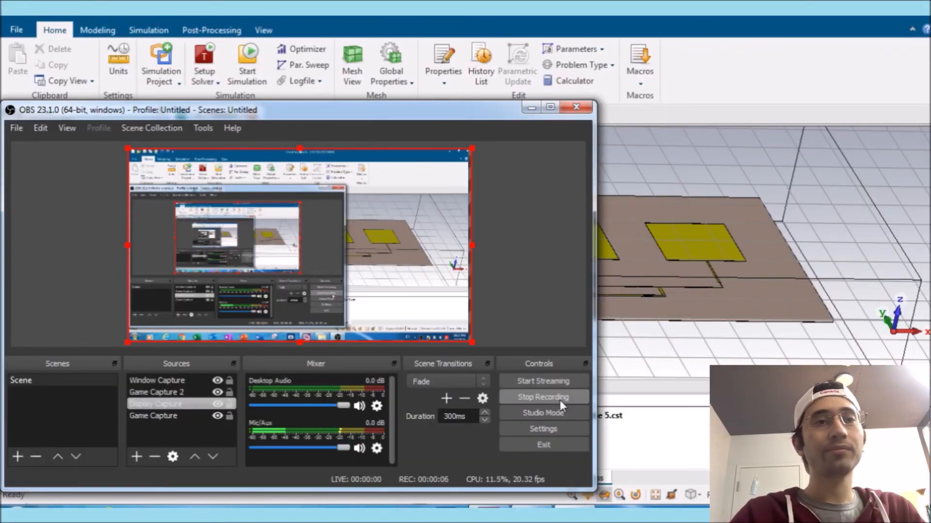
Minimise the recording software's window and examine the four-patch array and its feed network in the 1 to 4 feedline 5 model
click(531, 108)
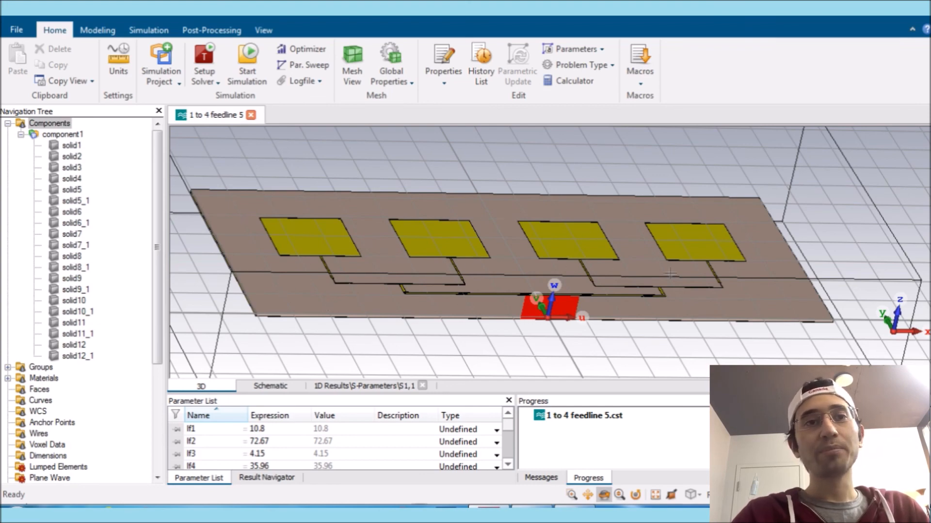
drag(680, 248, 678, 314)
middle_drag(543, 337, 564, 314)
drag(571, 309, 567, 339)
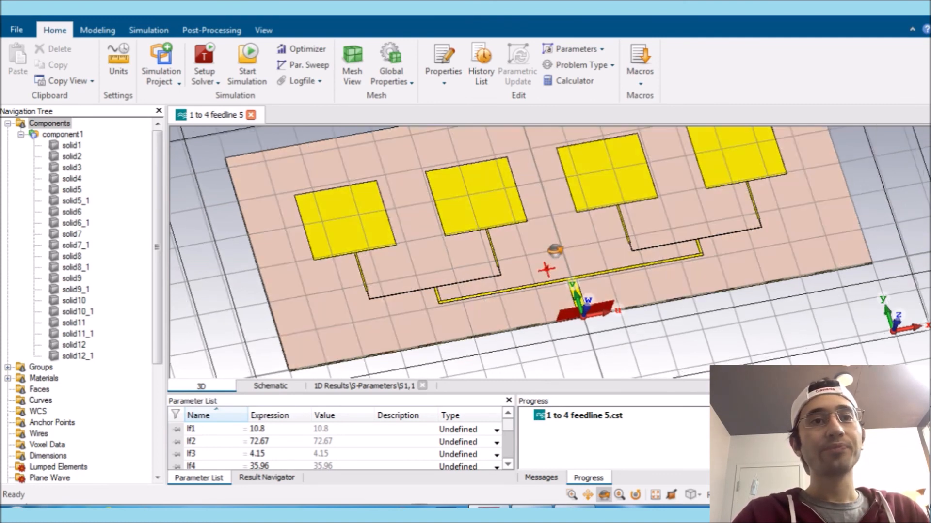
drag(545, 271, 568, 218)
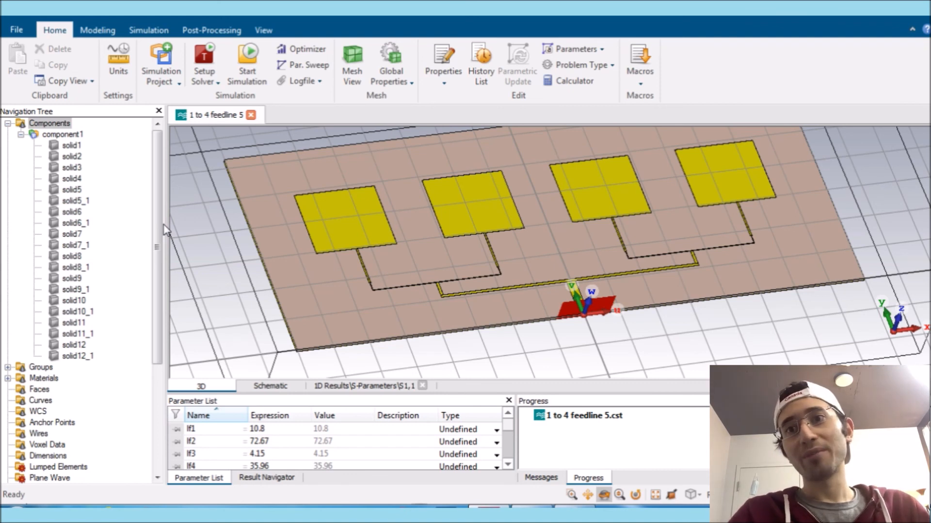
Display the 3D farfield (f=5) [1] result and examine the radiation pattern's lobes
drag(158, 173, 173, 322)
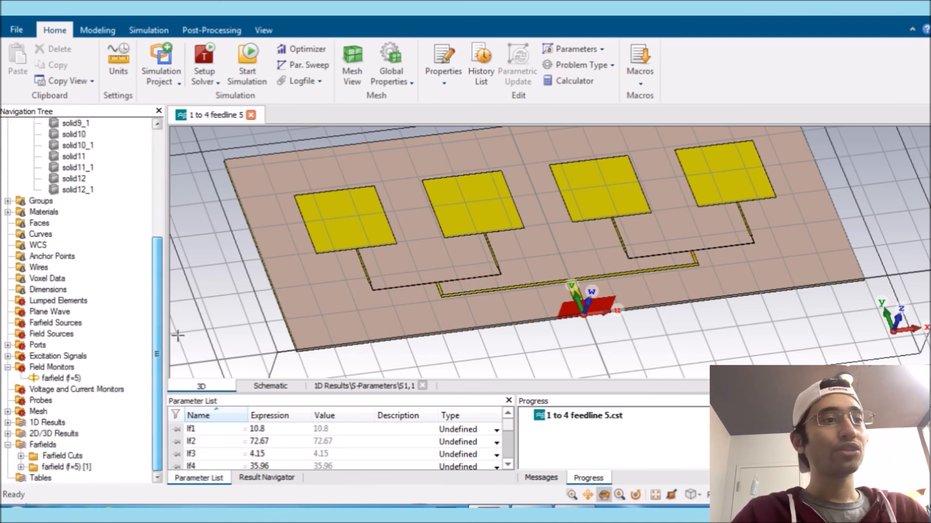
click(52, 468)
middle_drag(543, 269, 512, 229)
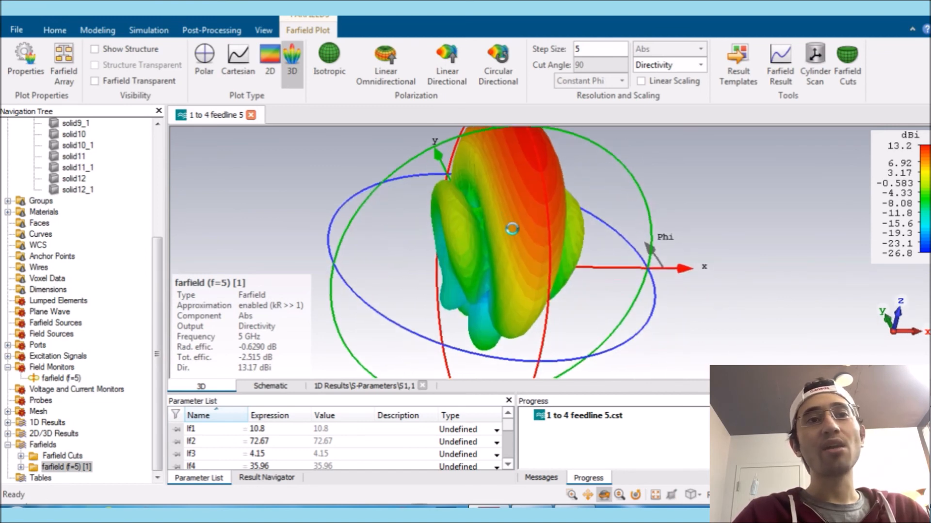
scroll(528, 262, down, 5)
scroll(528, 262, up, 5)
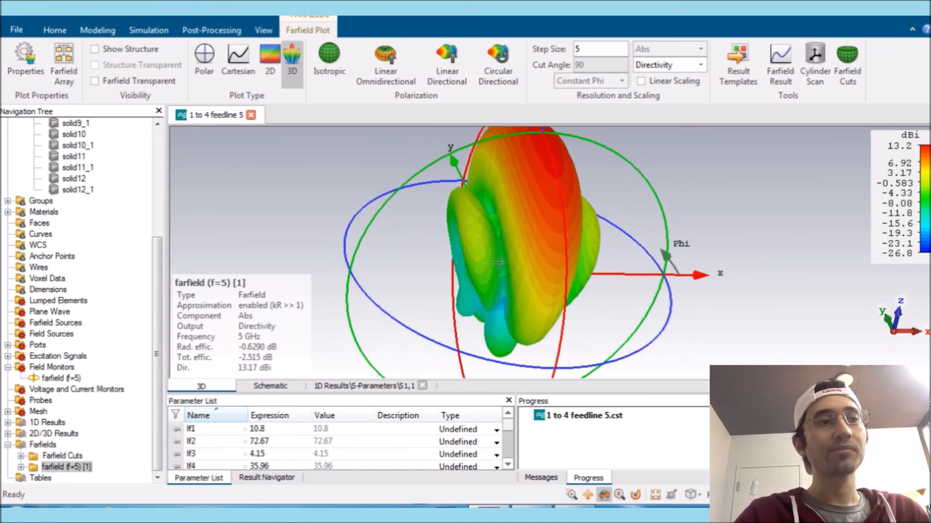
Set the farfield plot mode to Gain (IEEE) in the plot properties and apply it
right_click(72, 468)
click(99, 461)
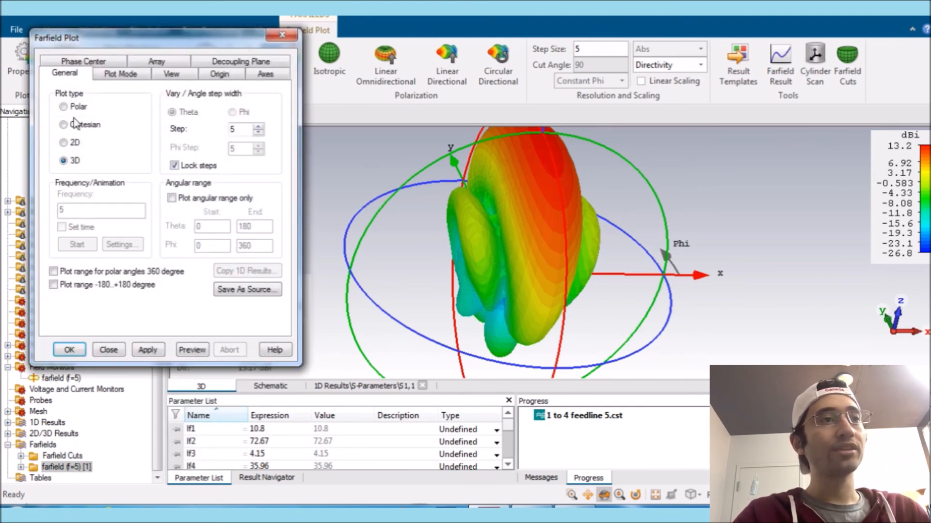
click(117, 73)
click(99, 111)
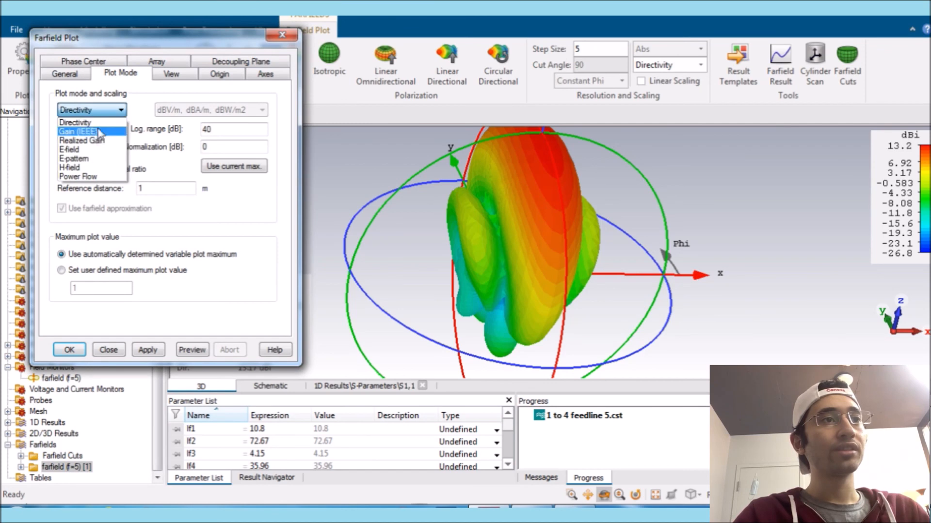
click(100, 132)
click(69, 350)
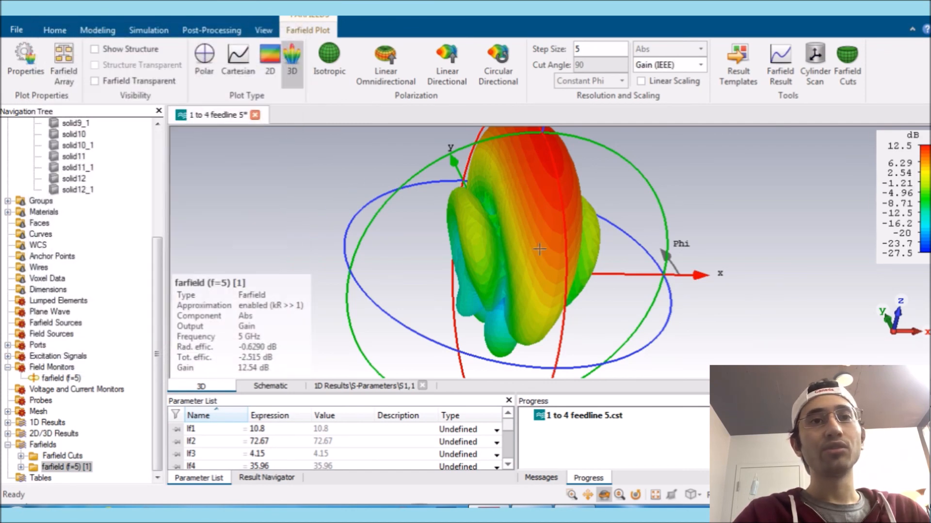
Examine the 3D gain pattern from different angles and return to the components view of the patch array
middle_drag(566, 256, 573, 263)
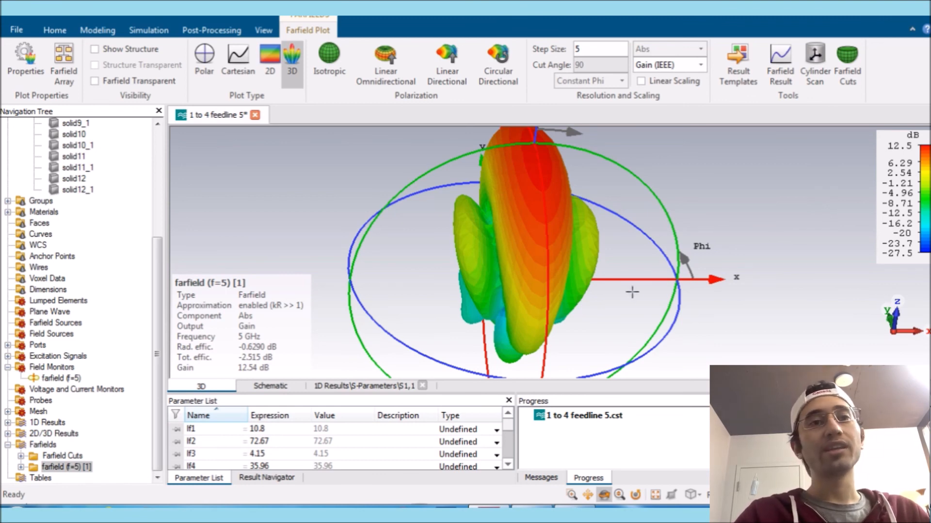
scroll(633, 292, down, 5)
drag(578, 251, 566, 293)
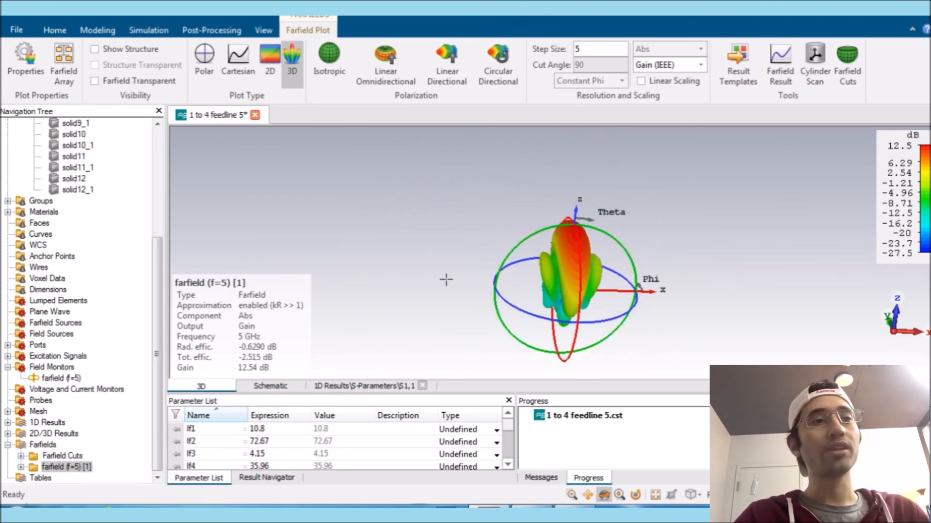
scroll(162, 144, up, 6)
click(49, 123)
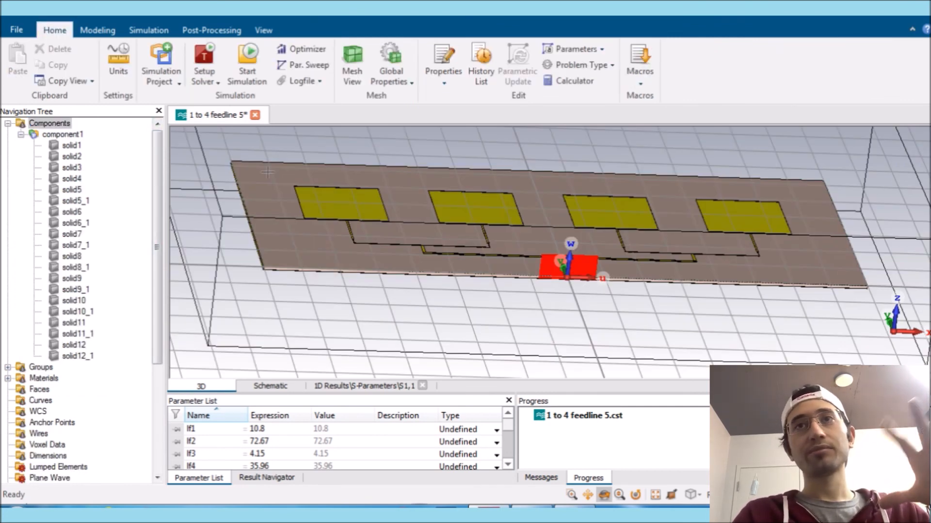
drag(267, 172, 619, 326)
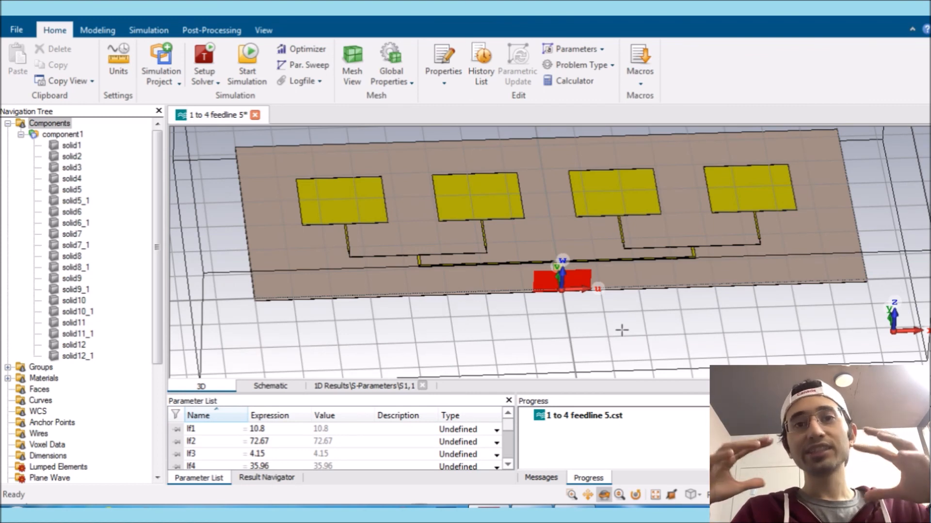